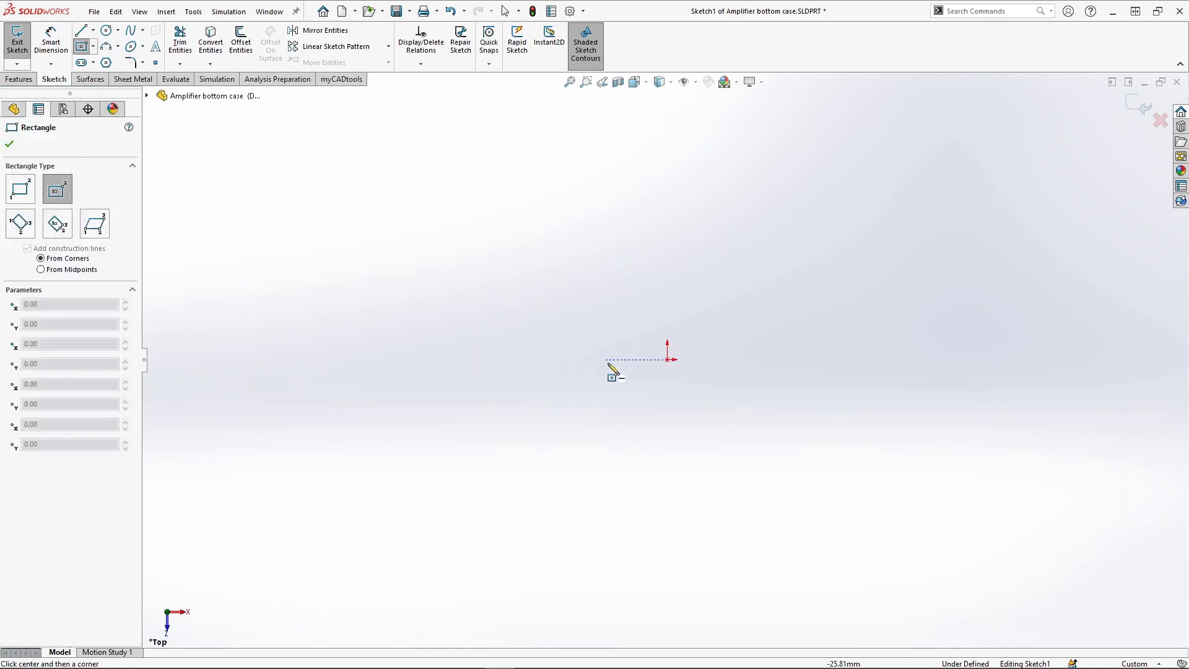
# - Sketch a center rectangle of about 164 by 79 mm centred on the origin
pyautogui.click(667, 359)
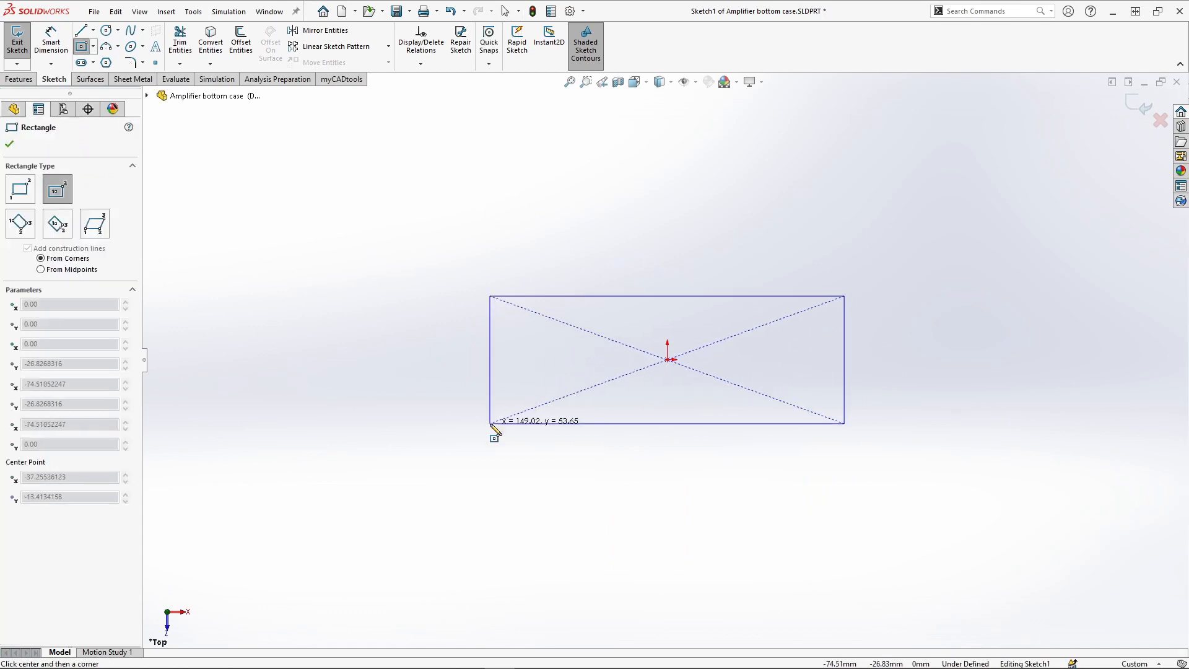
pyautogui.click(472, 449)
pyautogui.press('Escape')
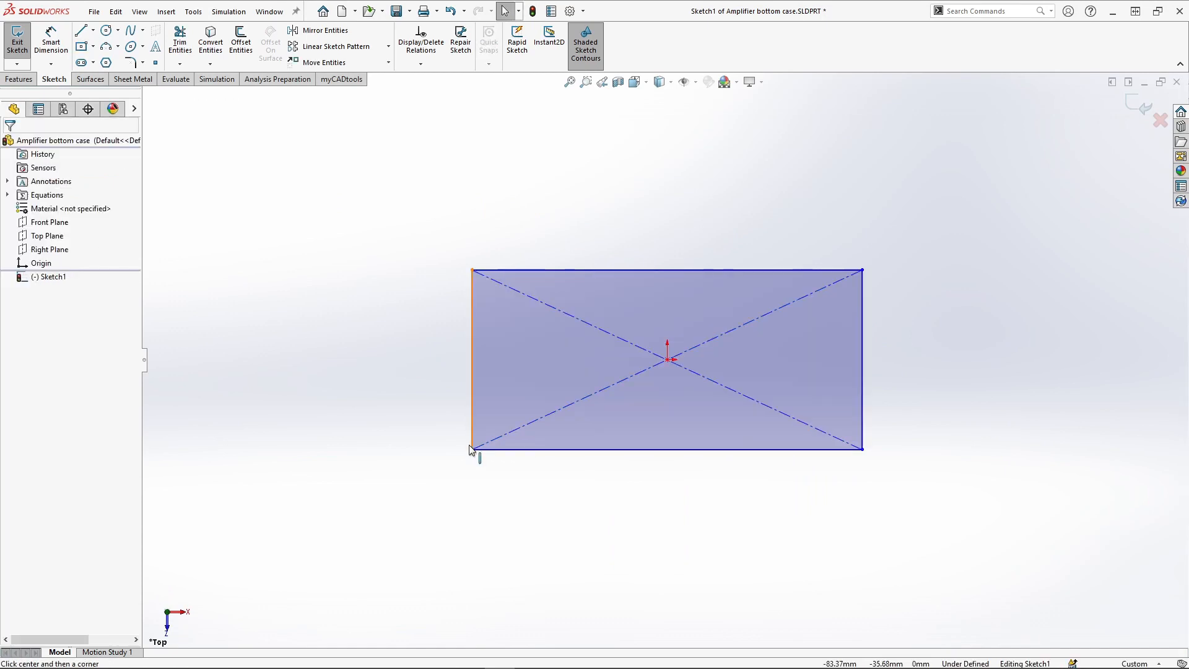
pyautogui.moveTo(472, 449)
pyautogui.mouseDown()
pyautogui.moveTo(529, 433)
pyautogui.moveTo(476, 441)
pyautogui.moveTo(463, 453)
pyautogui.moveTo(473, 453)
pyautogui.mouseUp()
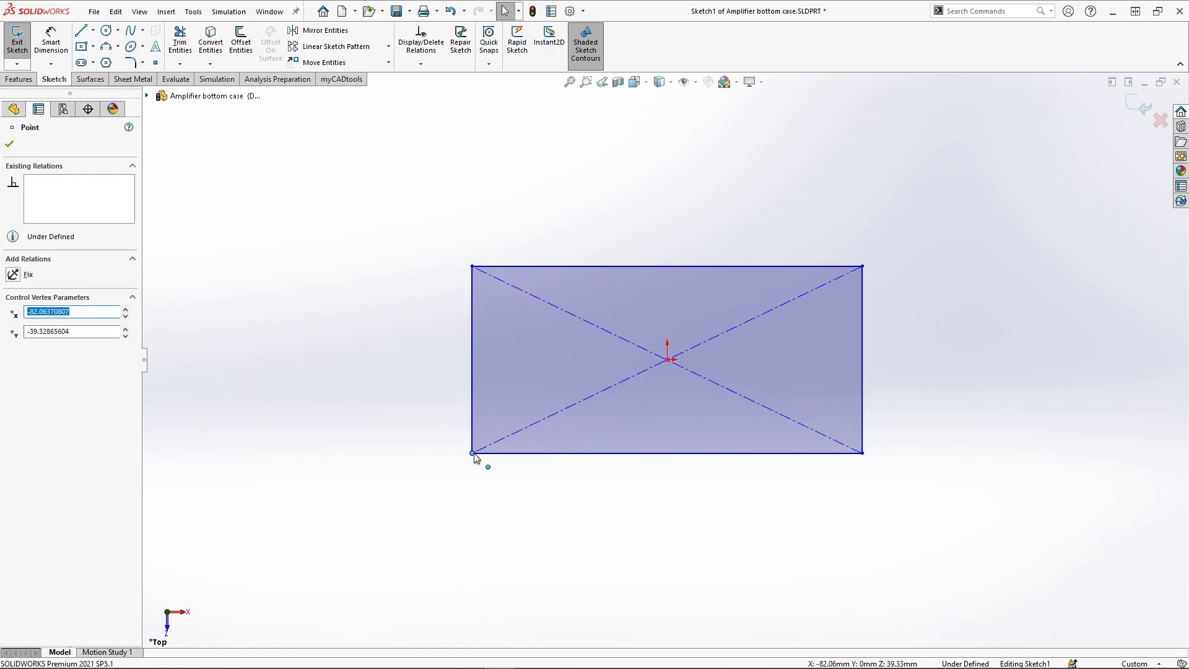
pyautogui.press('Escape')
# - Dimension the rectangle 600 mm wide and 400 mm high
pyautogui.press('s')
pyautogui.click(553, 486)
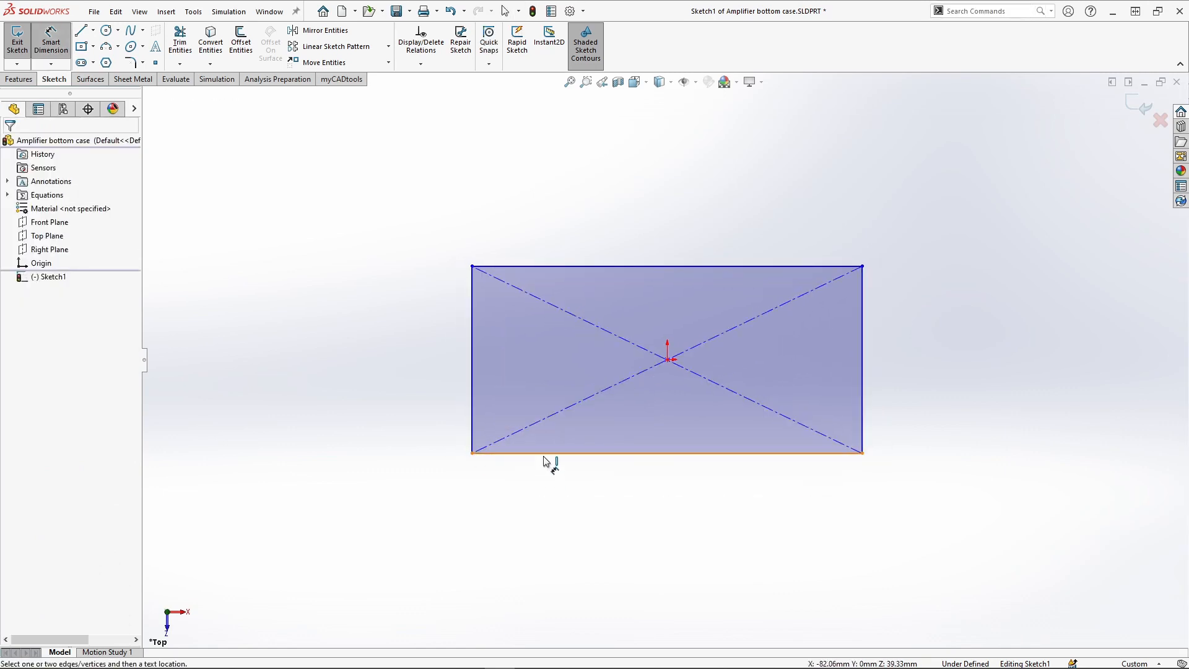
pyautogui.click(543, 453)
pyautogui.click(540, 498)
pyautogui.write('600')
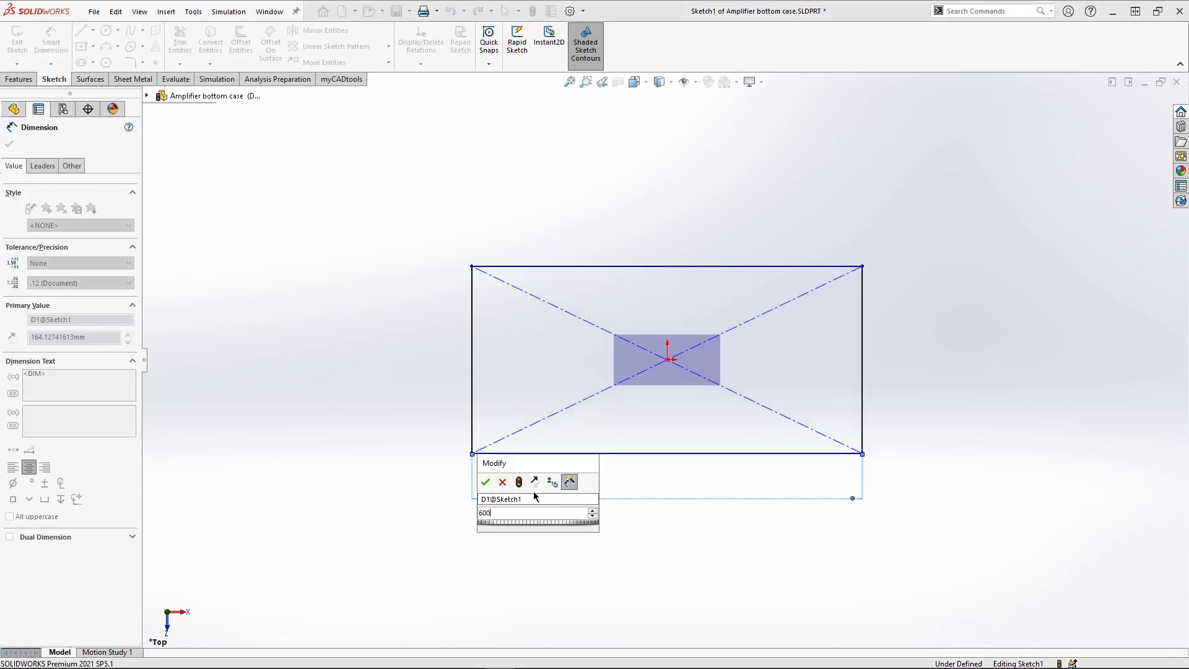
pyautogui.press('Return')
pyautogui.click(472, 422)
pyautogui.click(428, 430)
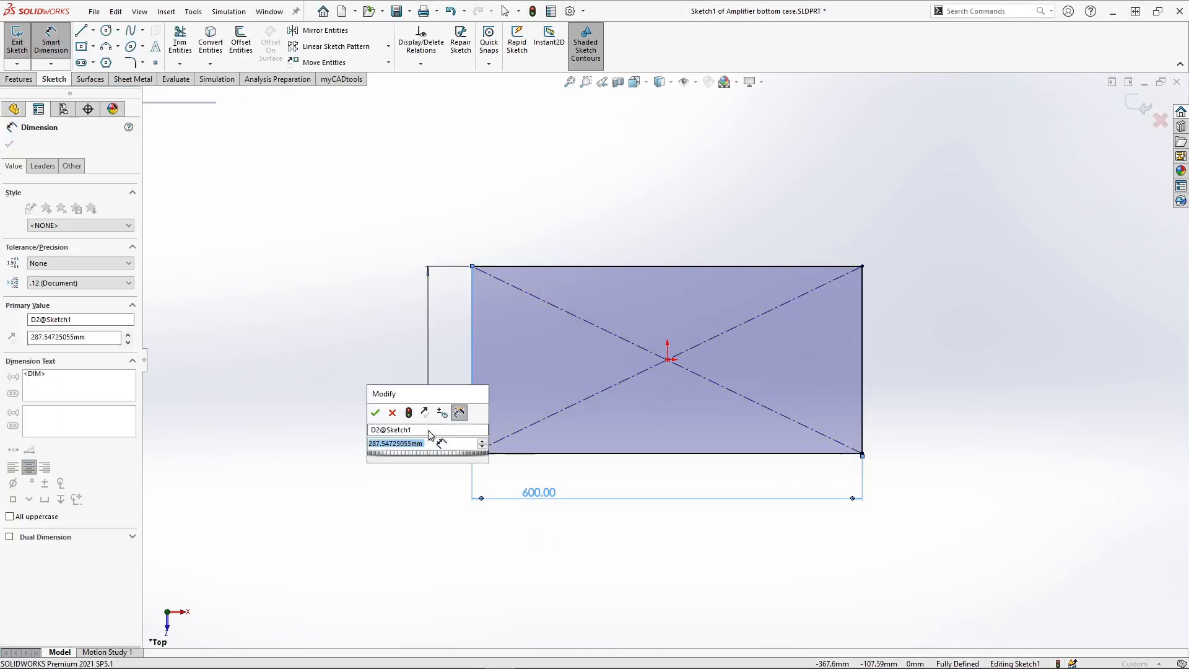
pyautogui.write('400')
pyautogui.press('Return')
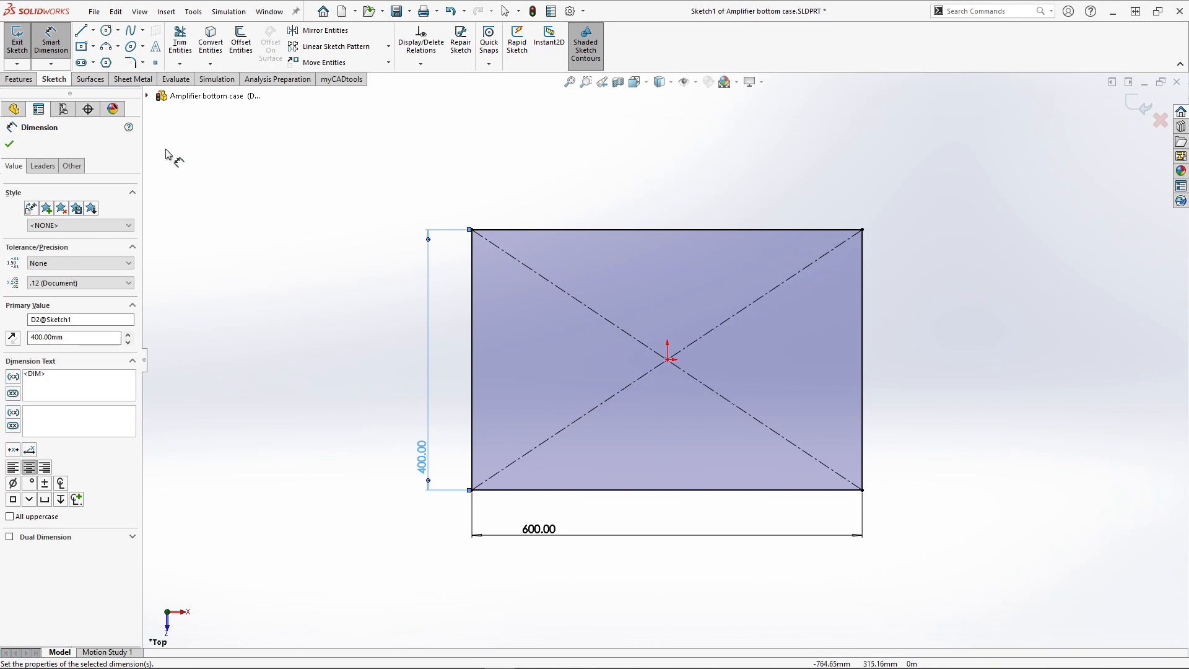
# - Create a sheet metal base flange from the rectangle with 1.50 mm thickness, K-Factor 0.5 and Tear relief
pyautogui.click(132, 78)
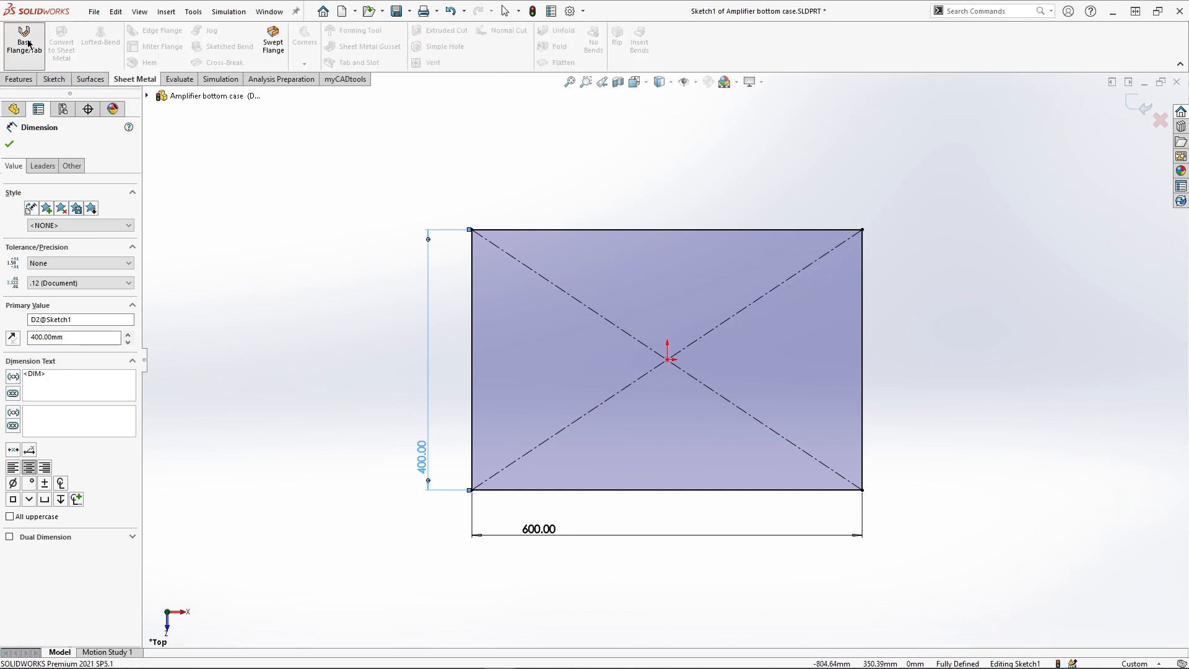
pyautogui.click(29, 44)
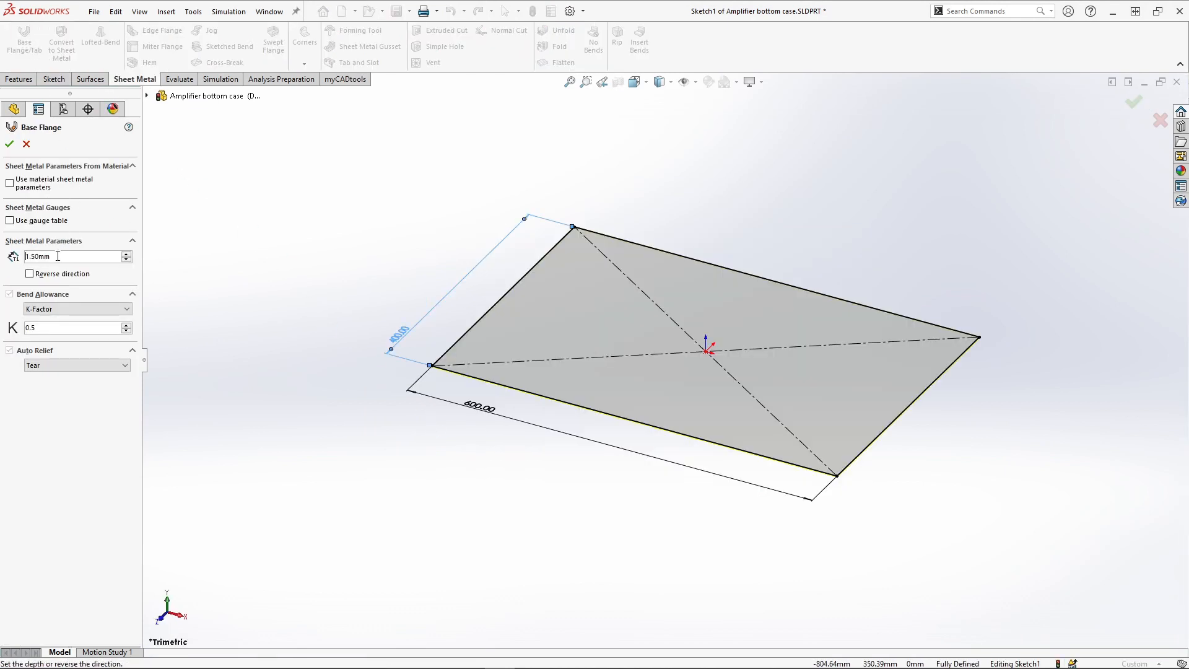
pyautogui.moveTo(56, 259); pyautogui.dragTo(2, 256)
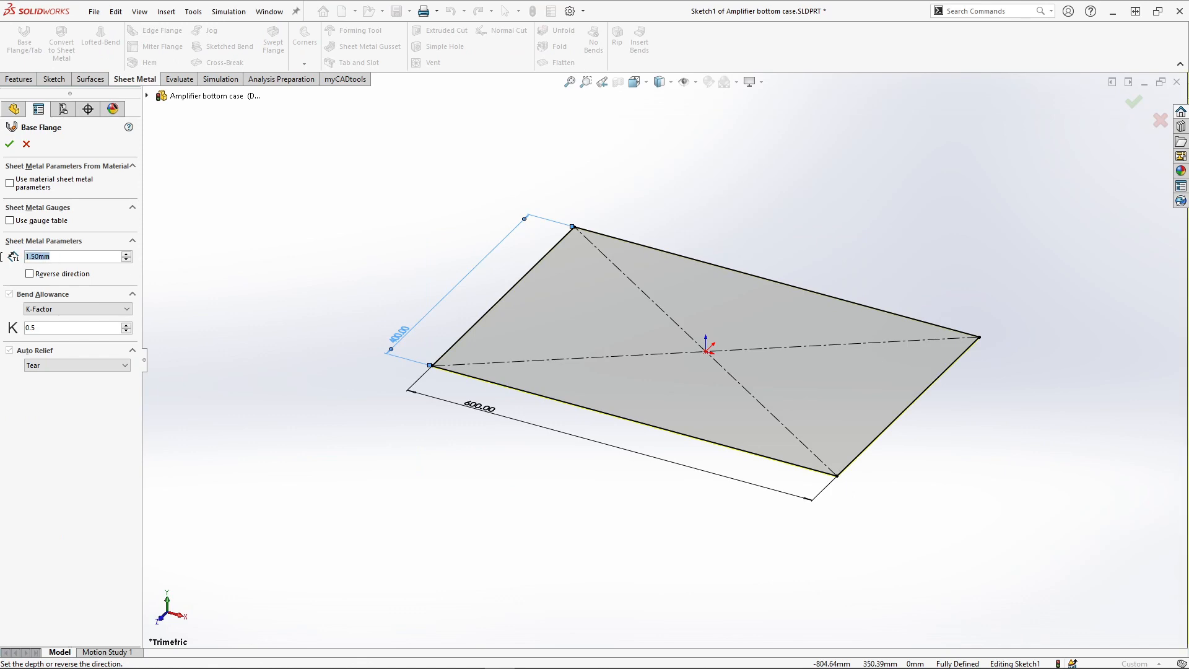
pyautogui.click(60, 311)
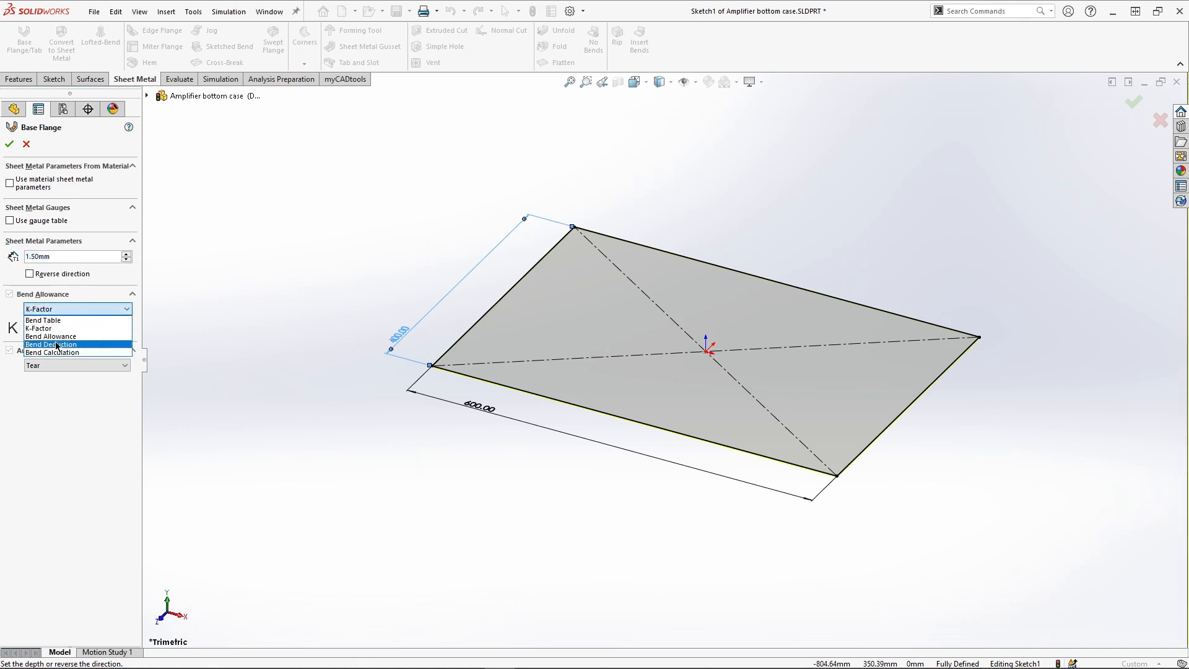
pyautogui.click(8, 147)
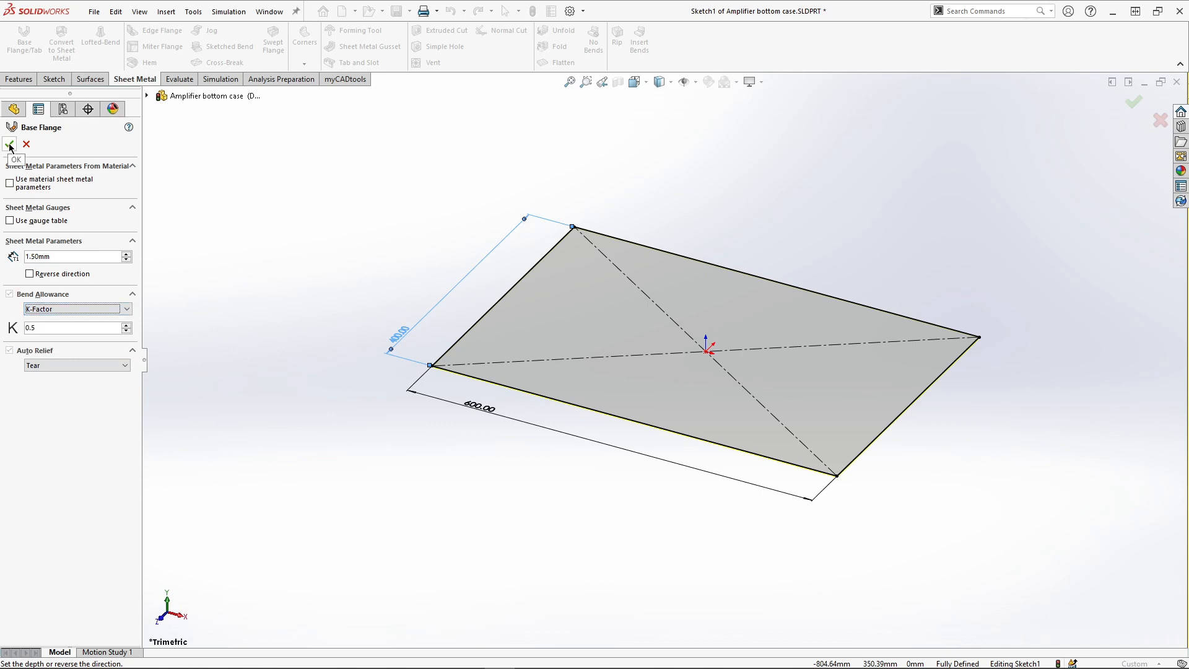
pyautogui.click(9, 145)
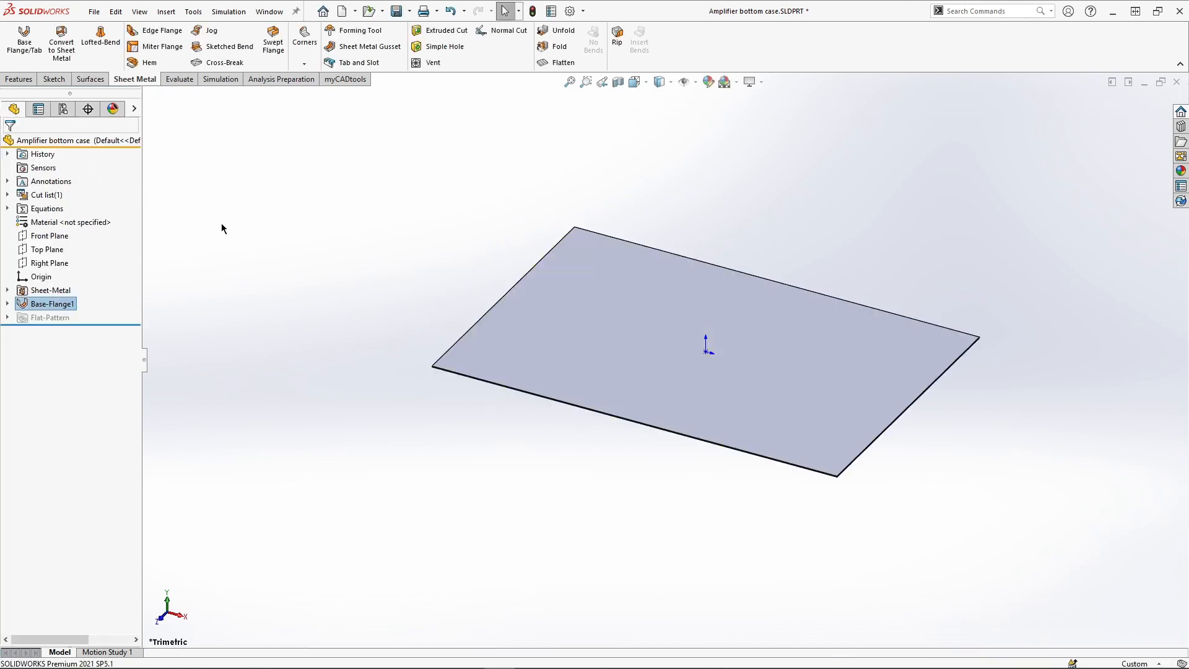
# - Set up 90-degree edge flanges on all four edges of the base plate with a flange length of 80 mm
pyautogui.click(157, 30)
pyautogui.click(425, 309)
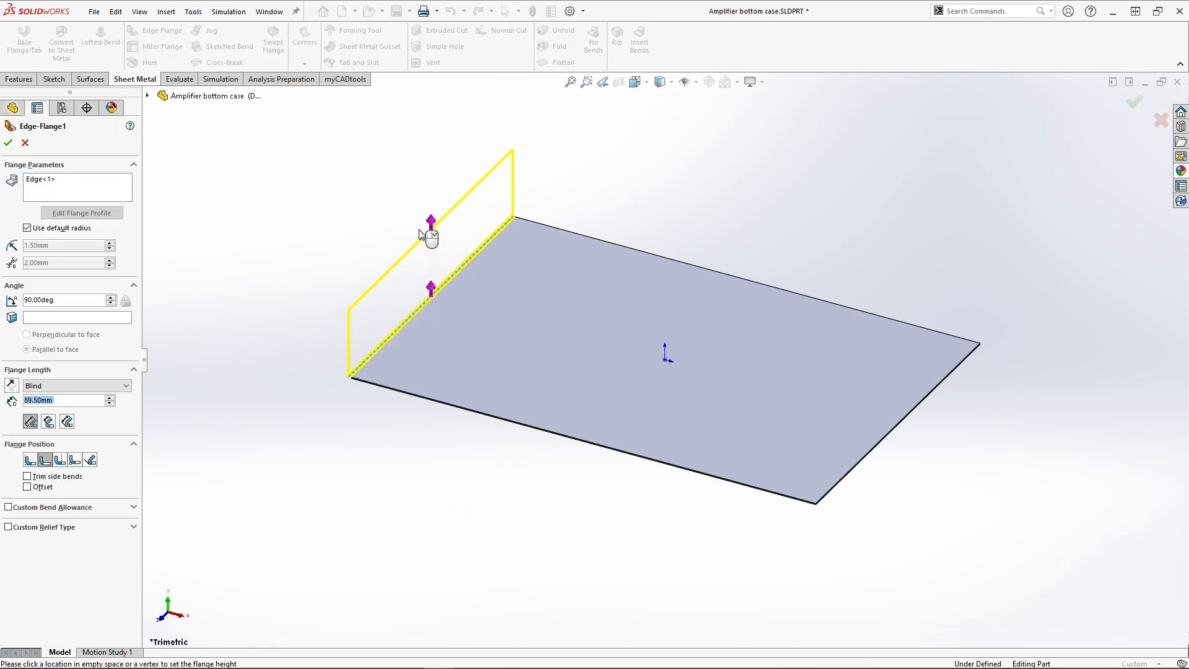
pyautogui.click(565, 234)
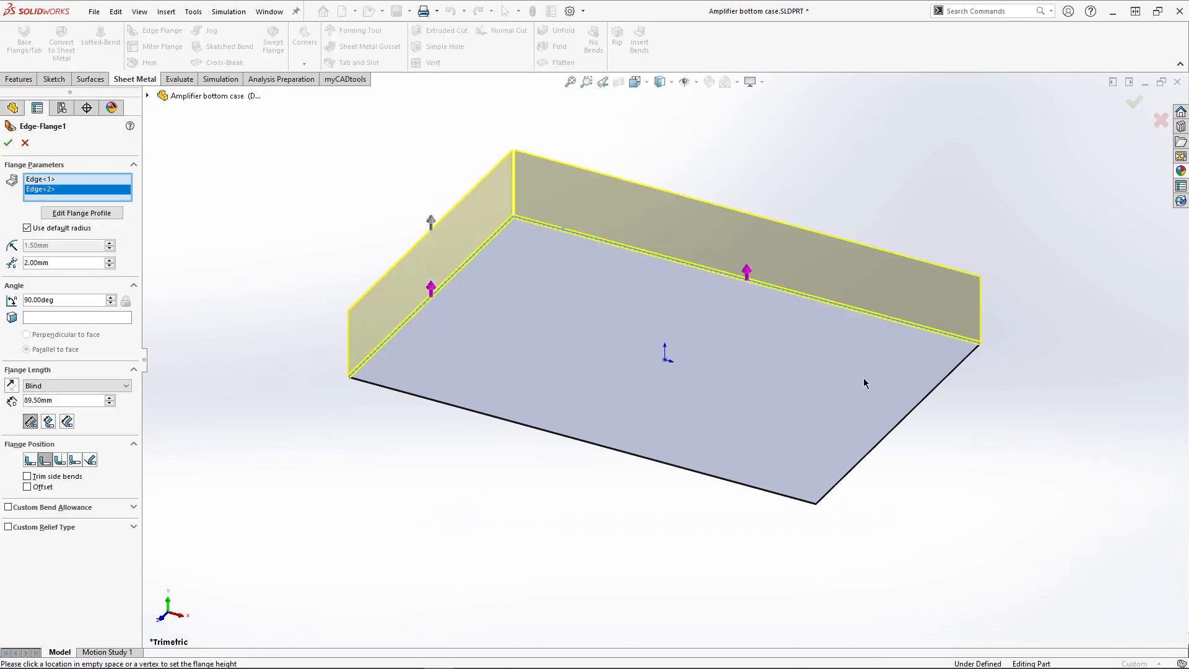
pyautogui.click(915, 406)
pyautogui.click(746, 486)
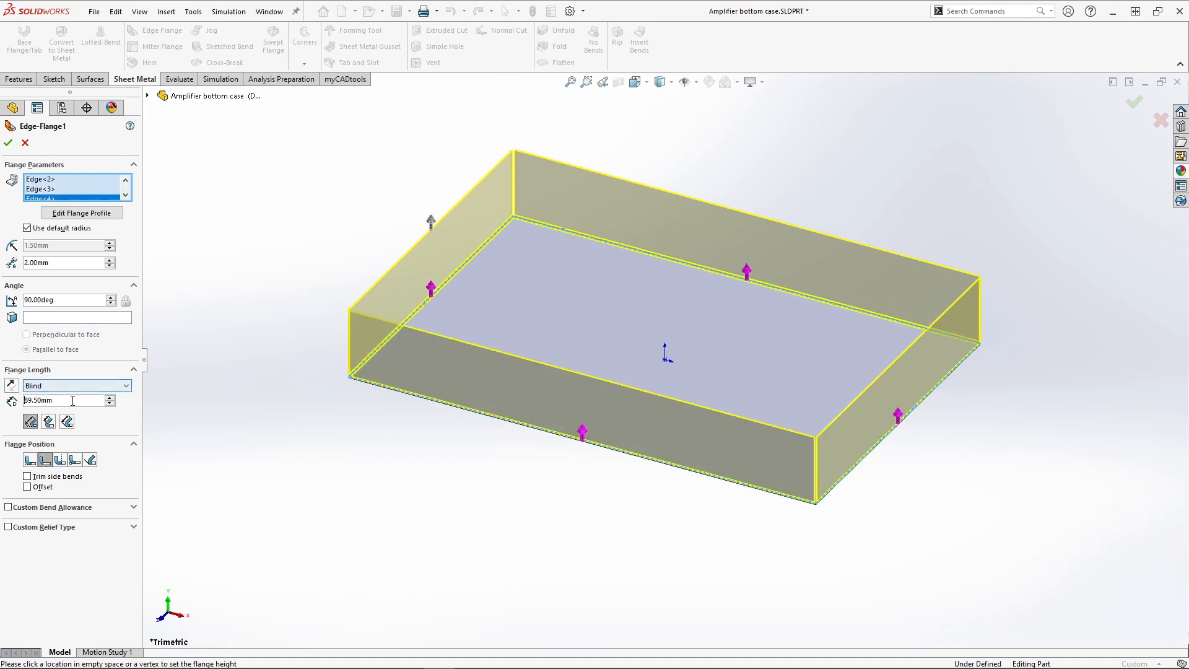
pyautogui.moveTo(74, 401); pyautogui.dragTo(16, 406)
pyautogui.write('80')
pyautogui.press('Return')
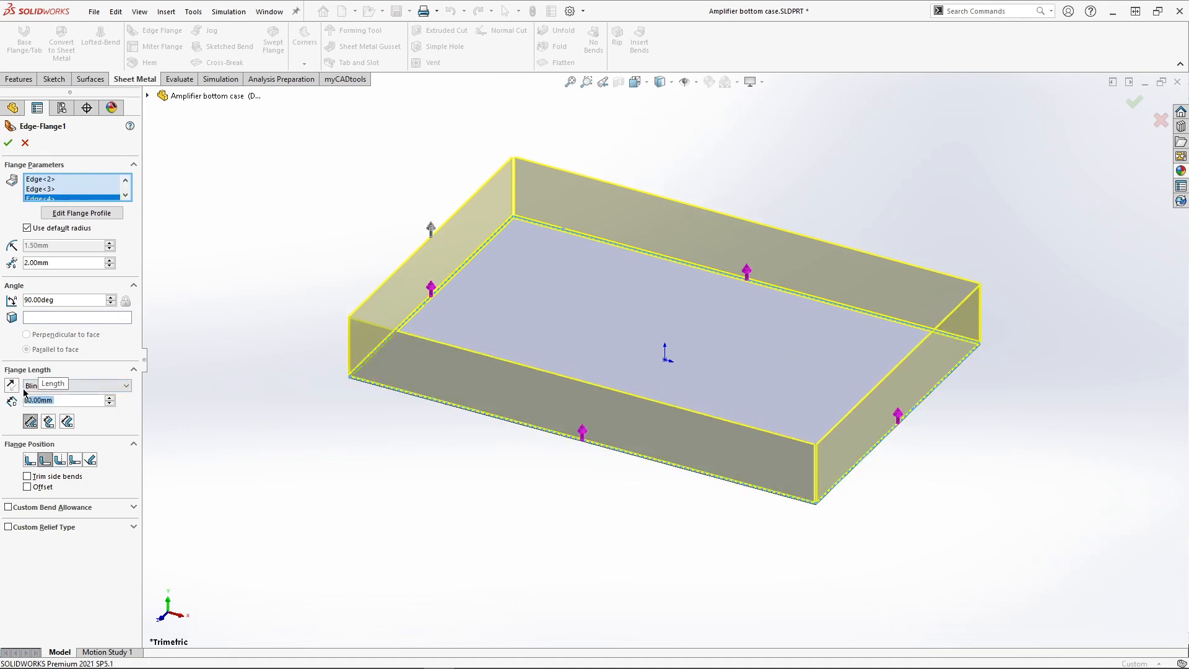
# - Set the gap distance between the edge flanges to 0.15 mm and create them
pyautogui.write('0.1')
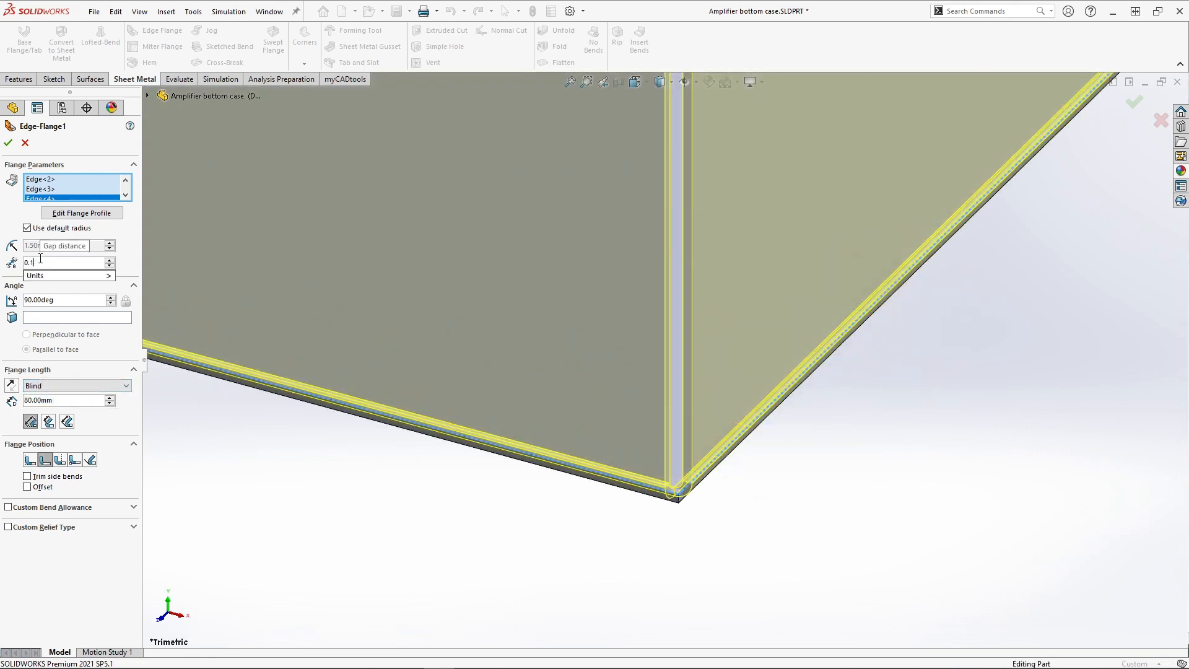
pyautogui.write('5')
pyautogui.press('Return')
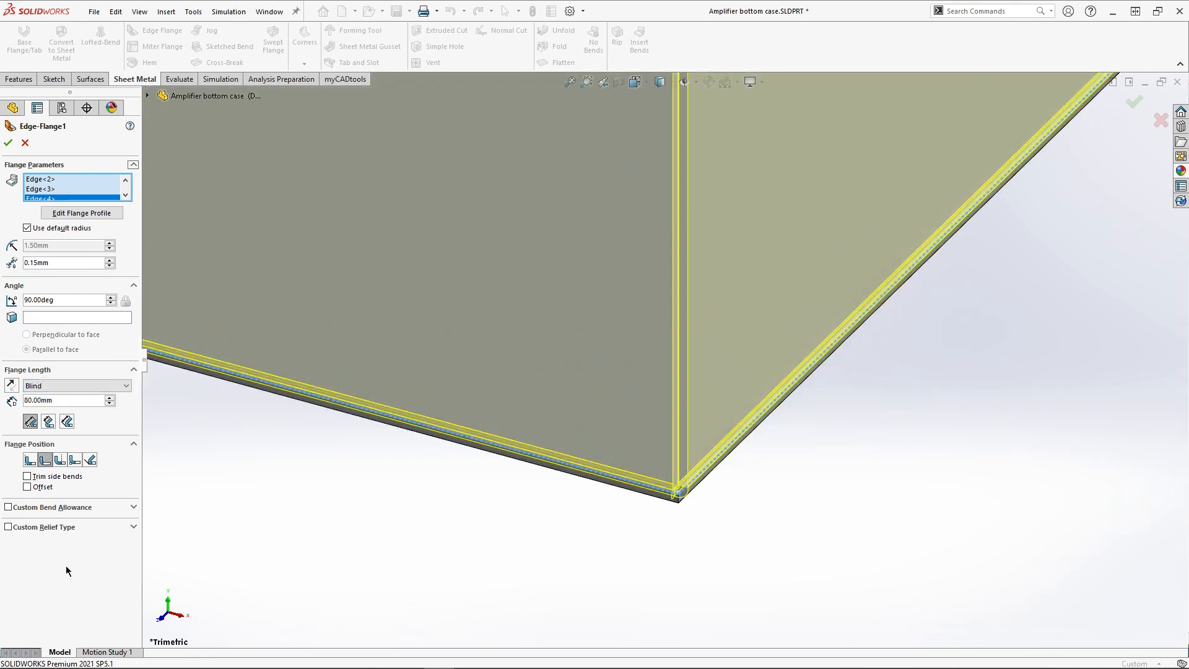
pyautogui.click(8, 142)
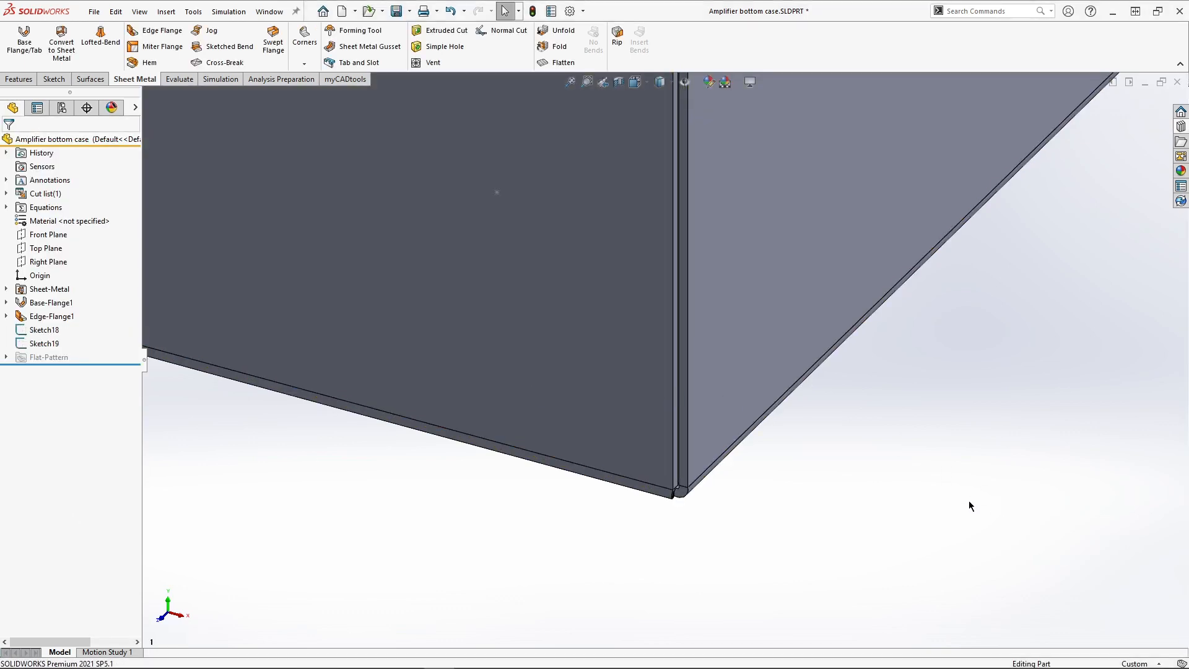
# - Place the counter sink emboss4 forming tool from the Design Library on the inner floor face near the rear corner
pyautogui.press('space')
pyautogui.click(551, 434)
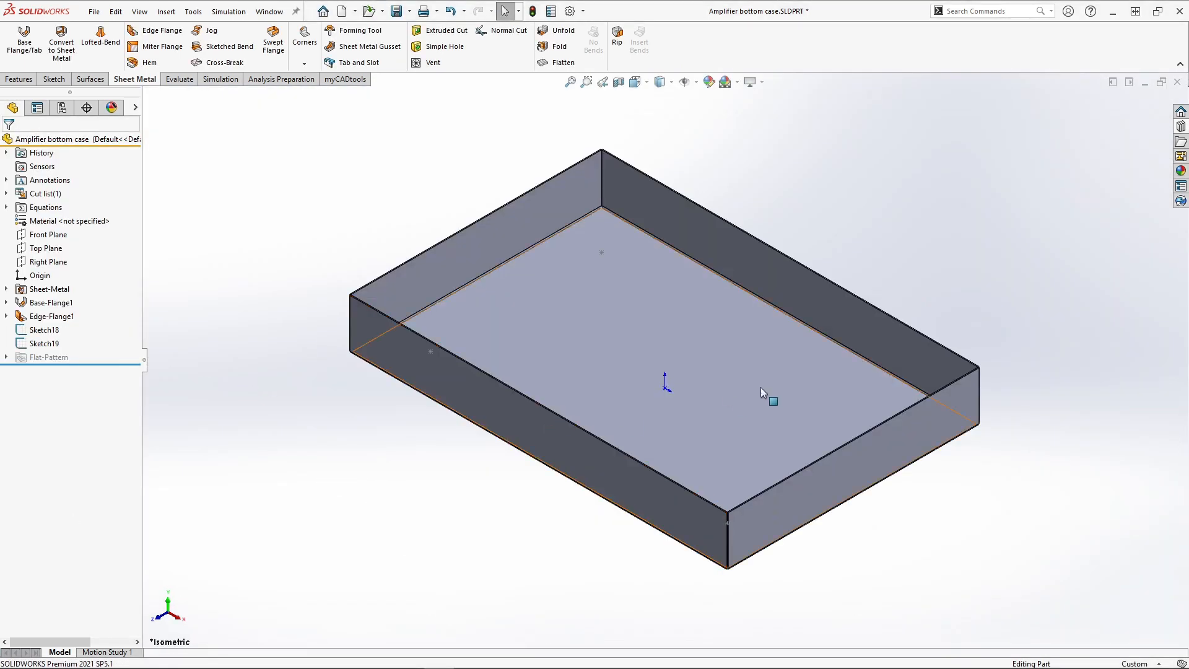
pyautogui.click(1181, 127)
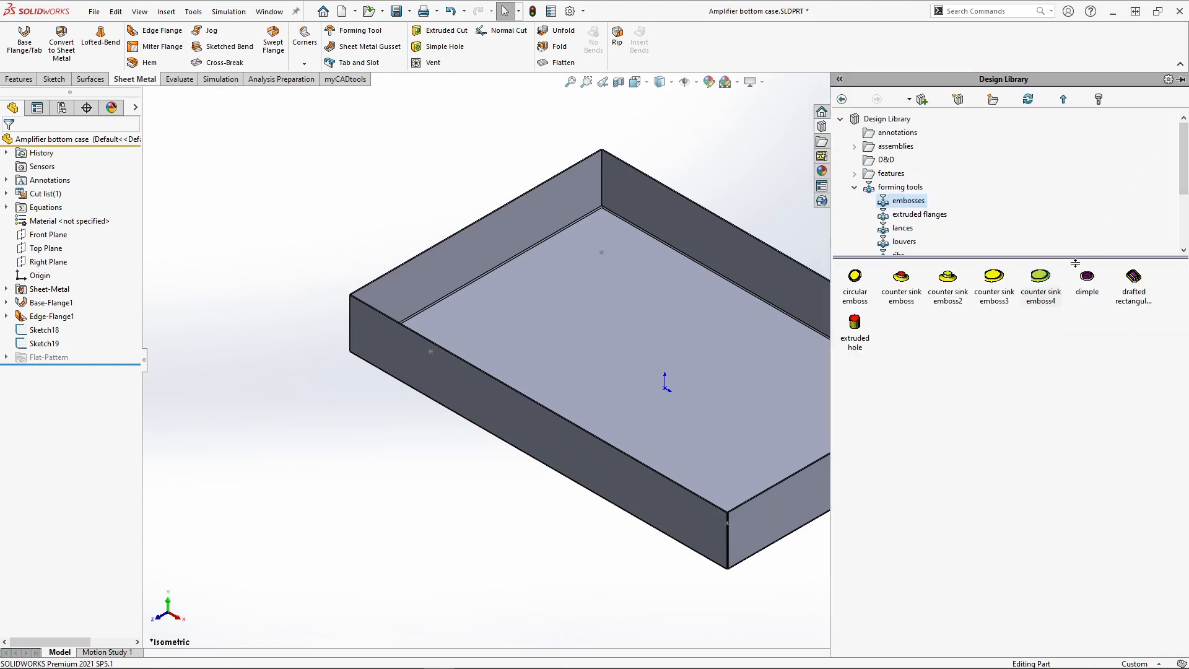
pyautogui.moveTo(1044, 284); pyautogui.dragTo(650, 258)
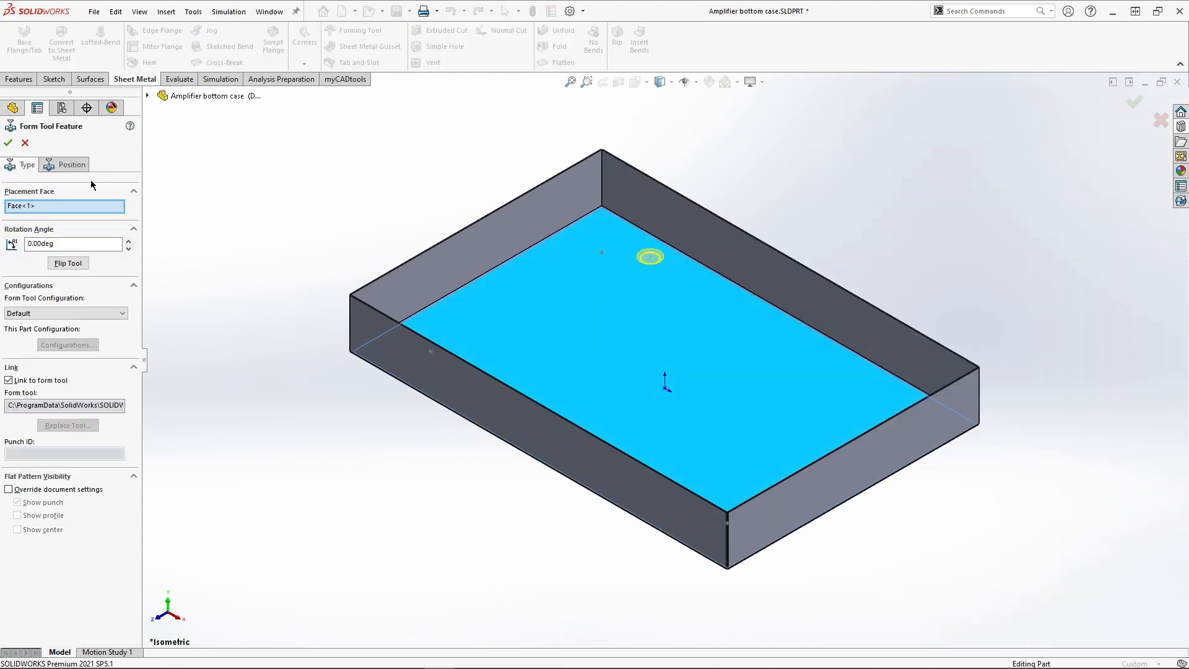
# - Add emboss instances at three of the existing corner sketch points, move the first emboss onto the fourth point, and finish the feature
pyautogui.click(66, 166)
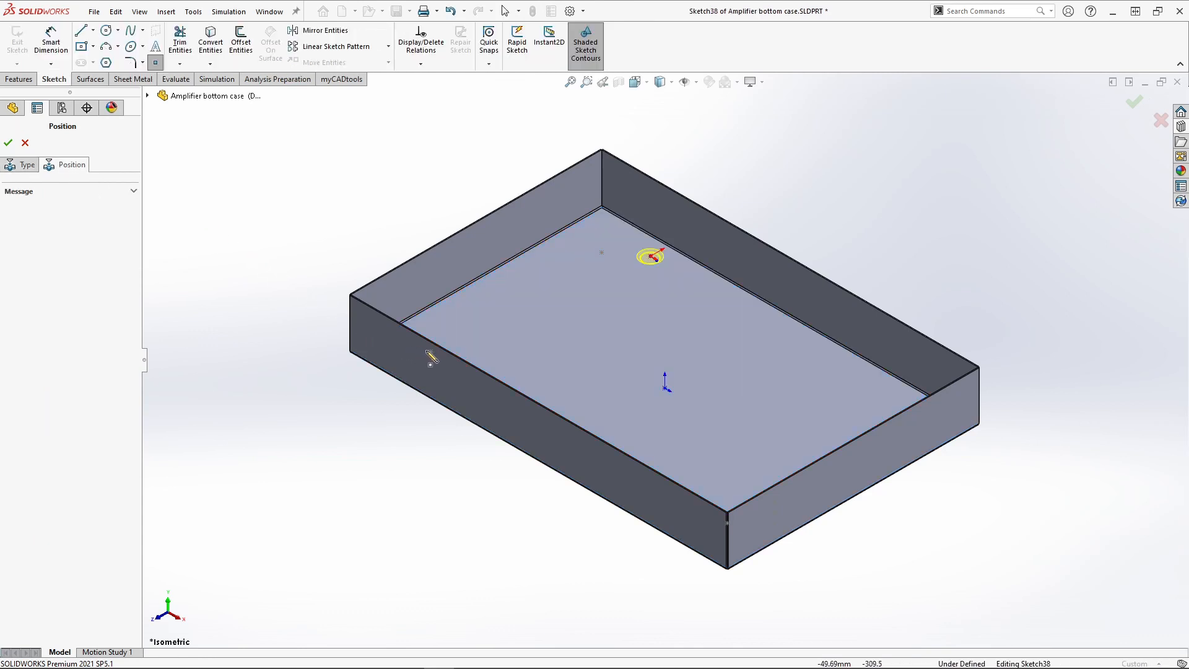
pyautogui.click(430, 352)
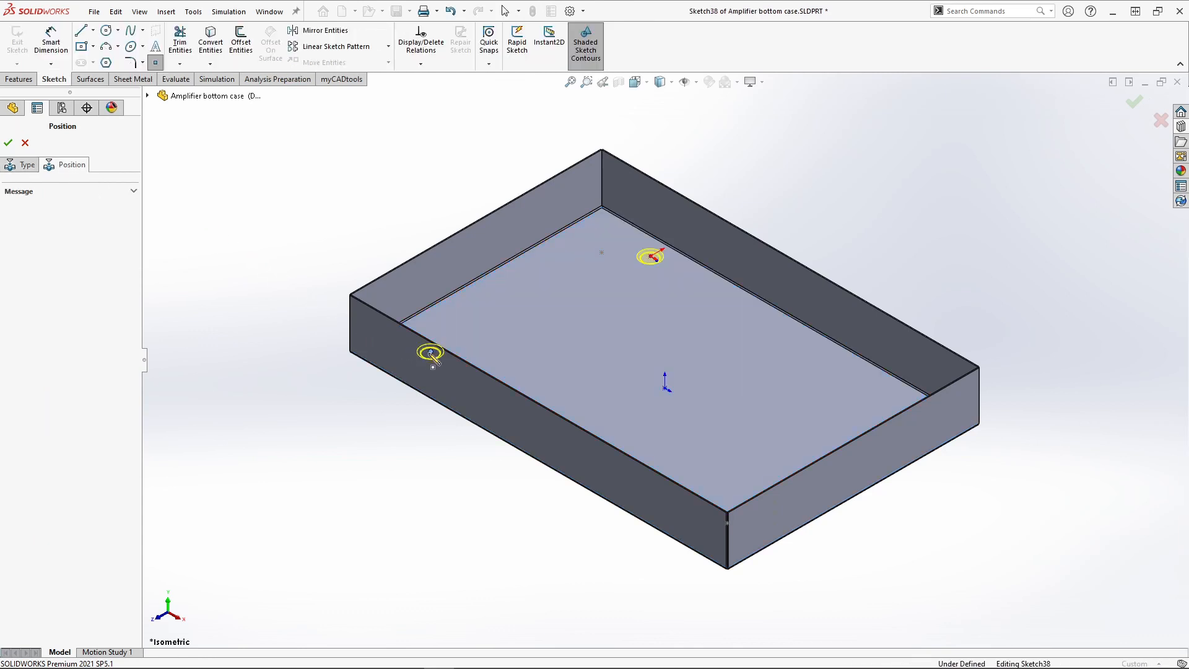
pyautogui.click(727, 523)
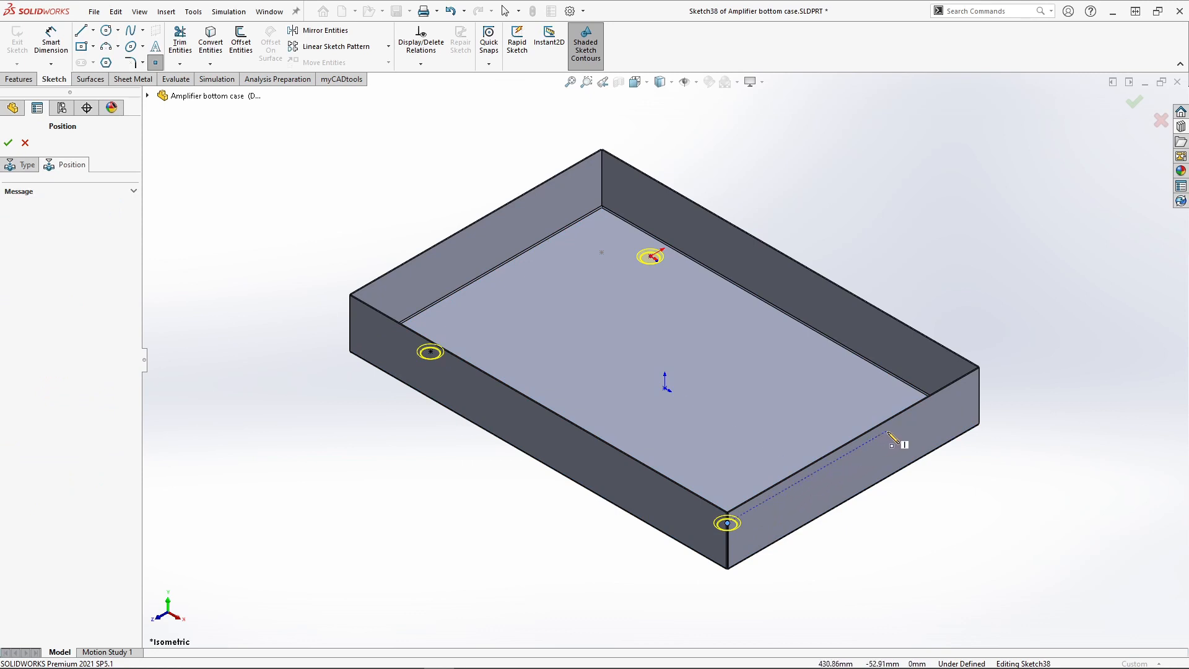
pyautogui.click(899, 425)
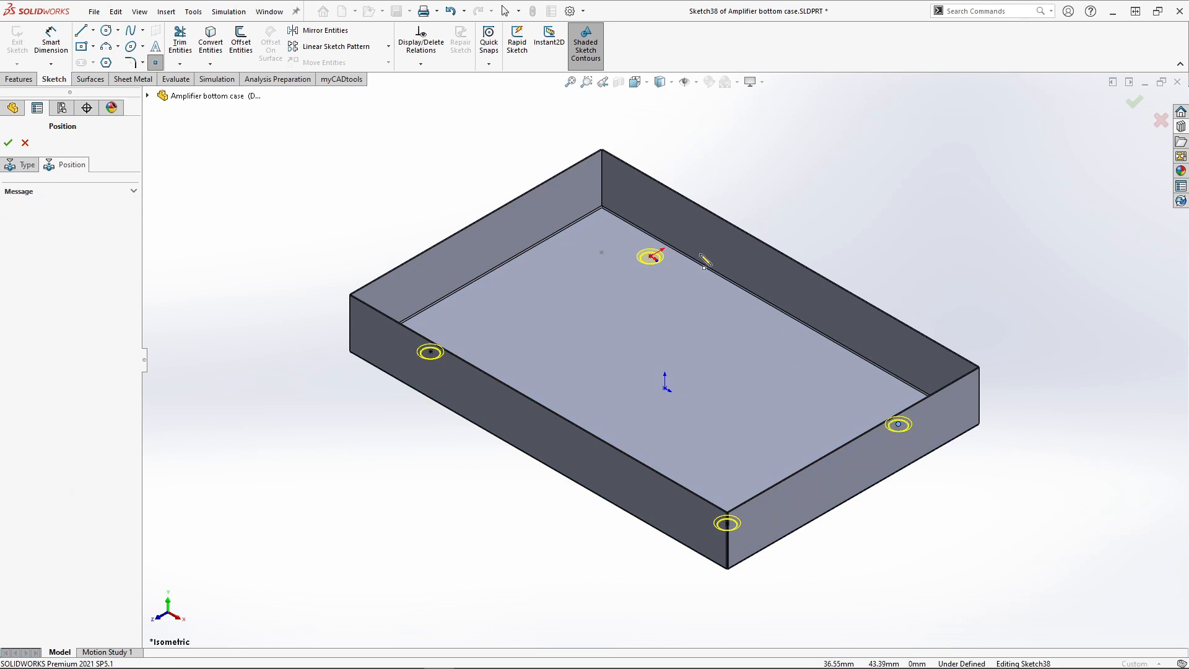
pyautogui.press('Escape')
pyautogui.moveTo(651, 257); pyautogui.dragTo(602, 255)
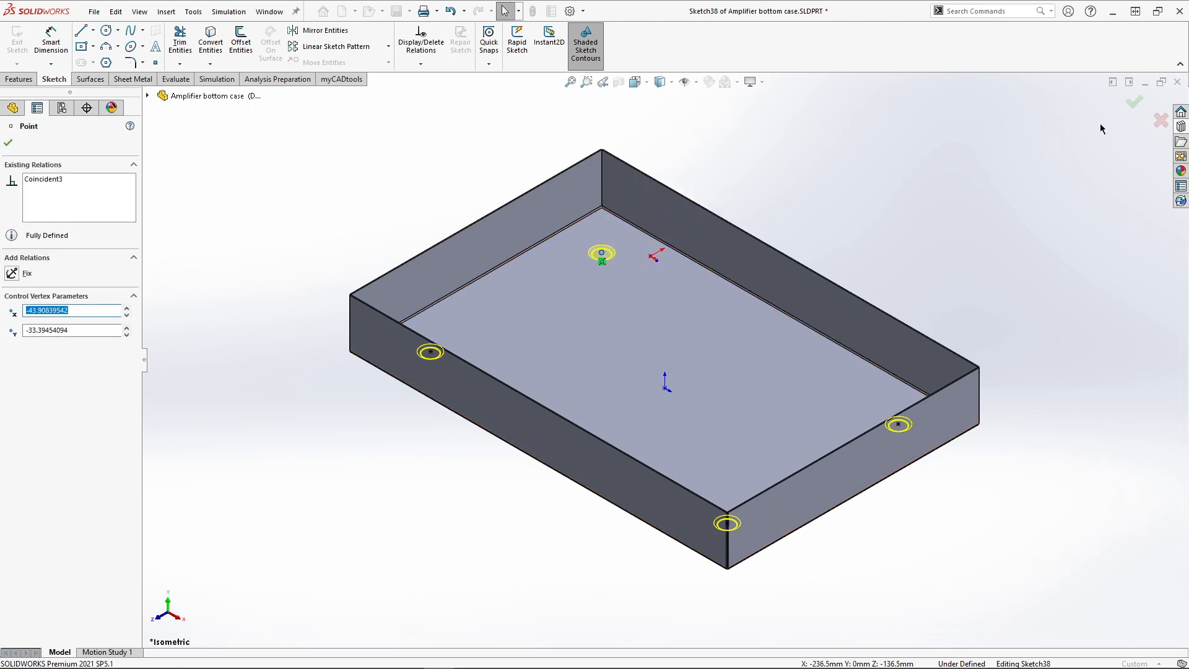
pyautogui.click(1135, 101)
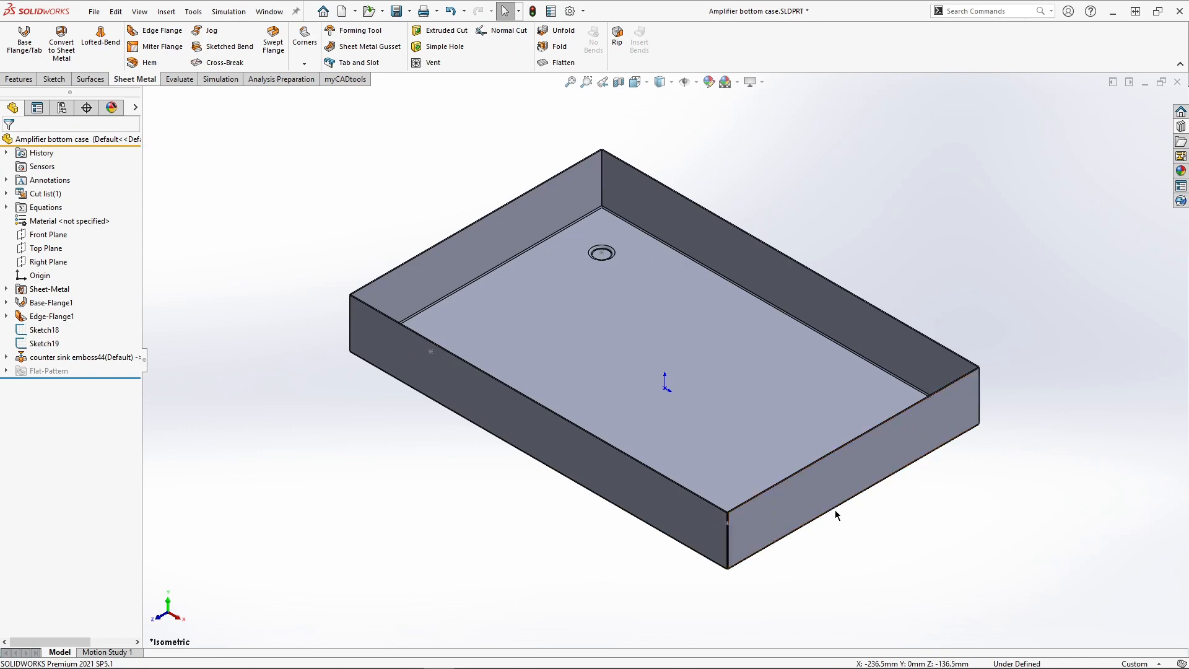
# - Place the louver2 forming tool from the Design Library on the outer face of the right side flange, flipped and rotated 270 degrees
pyautogui.hotkey('ctrl', 'space')
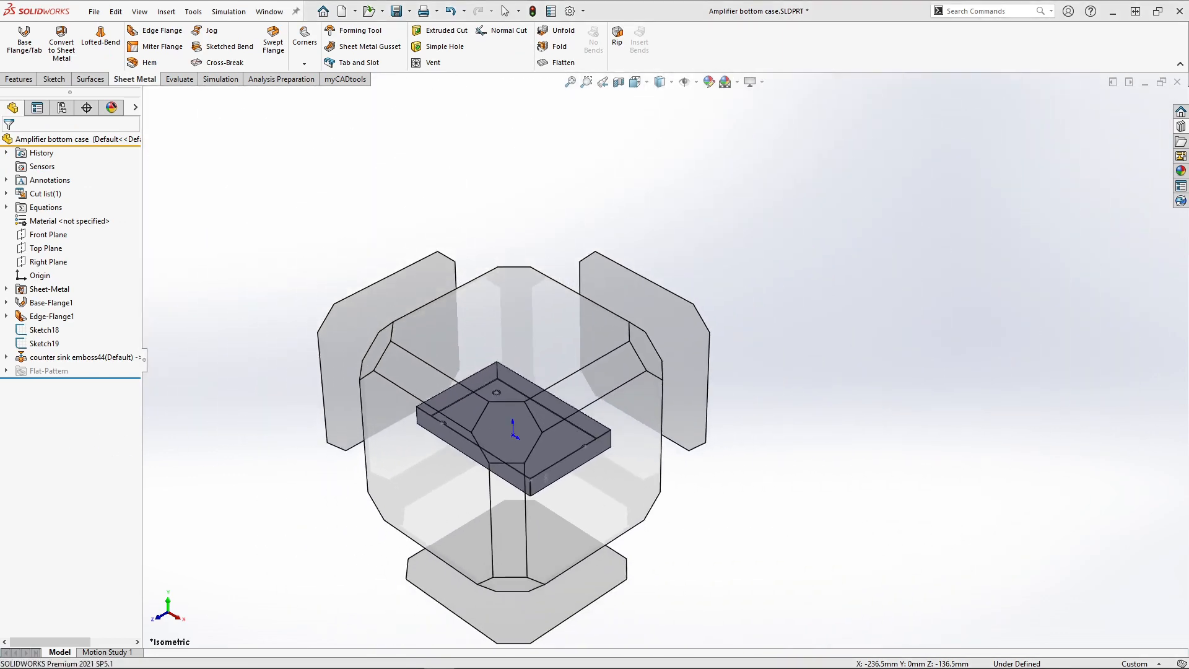
pyautogui.press('Escape')
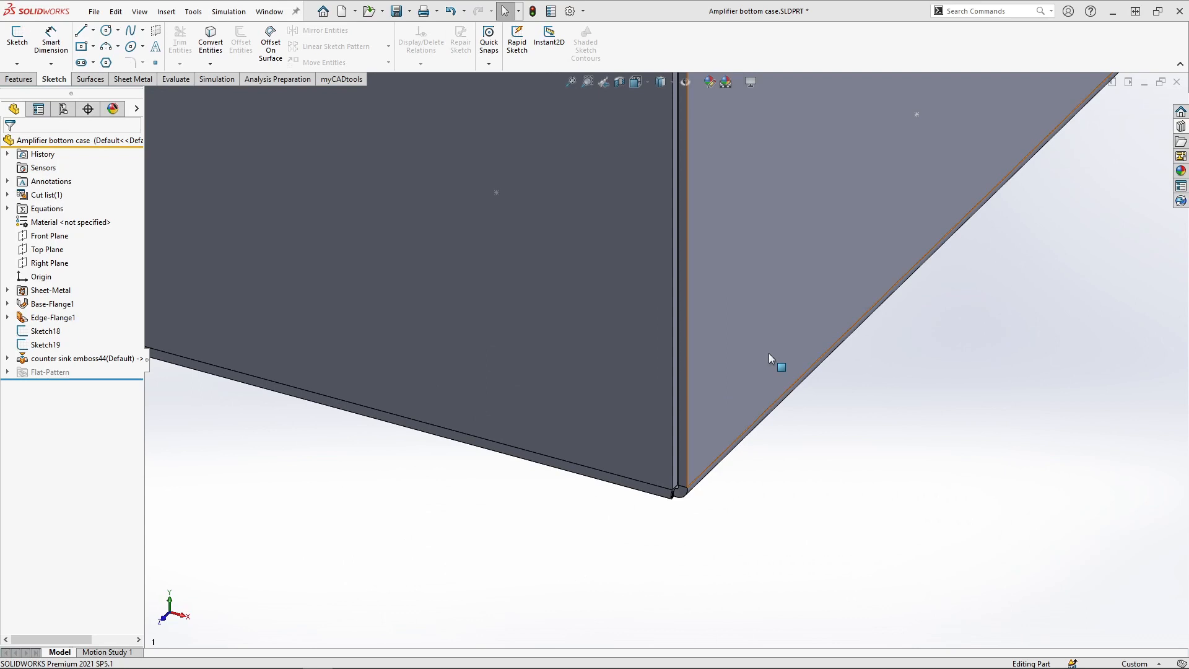
pyautogui.press('z')
pyautogui.press('z')
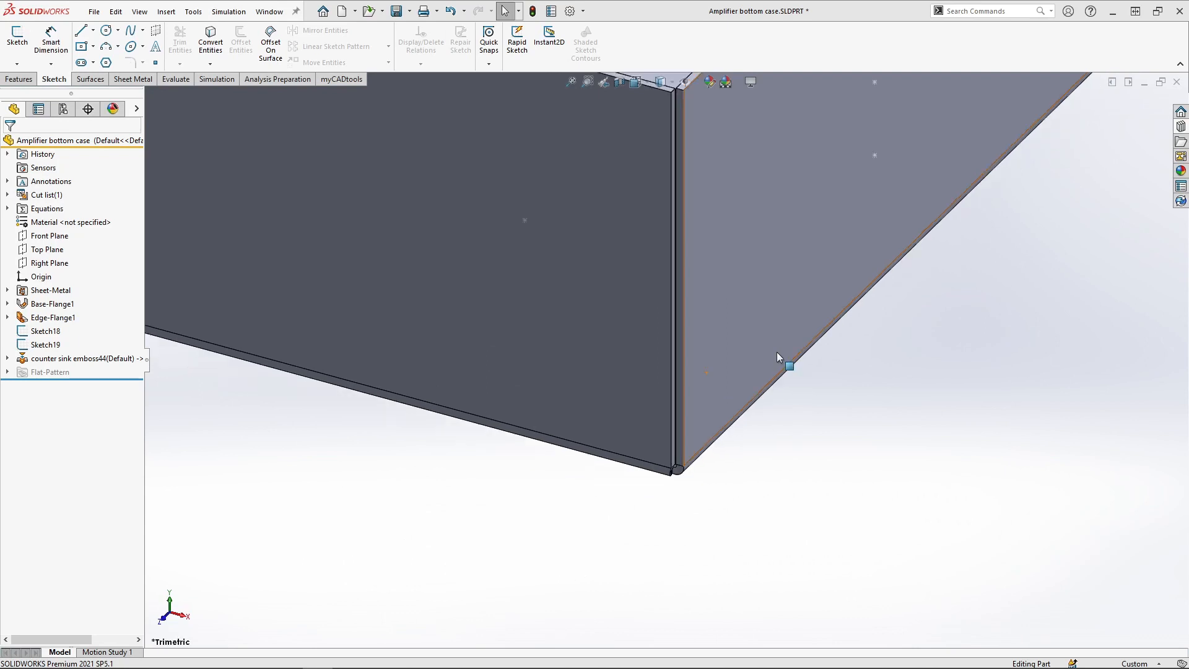
pyautogui.keyDown('ctrl'); pyautogui.moveTo(774, 351); pyautogui.dragTo(732, 430, button='middle'); pyautogui.keyUp('ctrl')
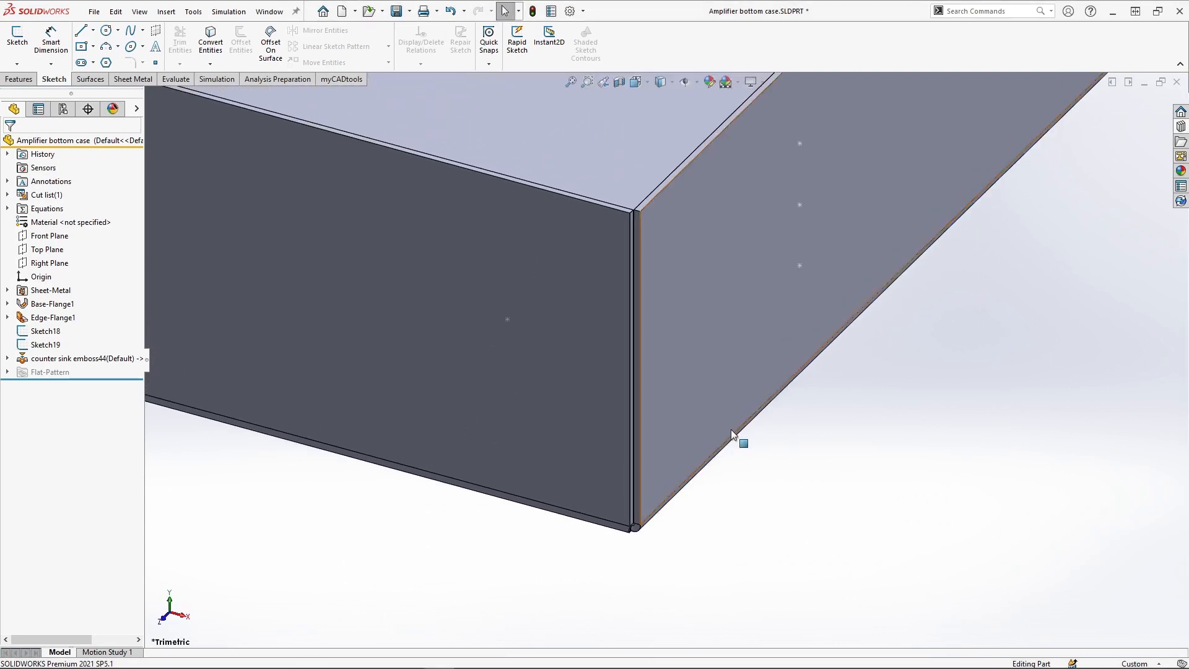
pyautogui.click(1180, 127)
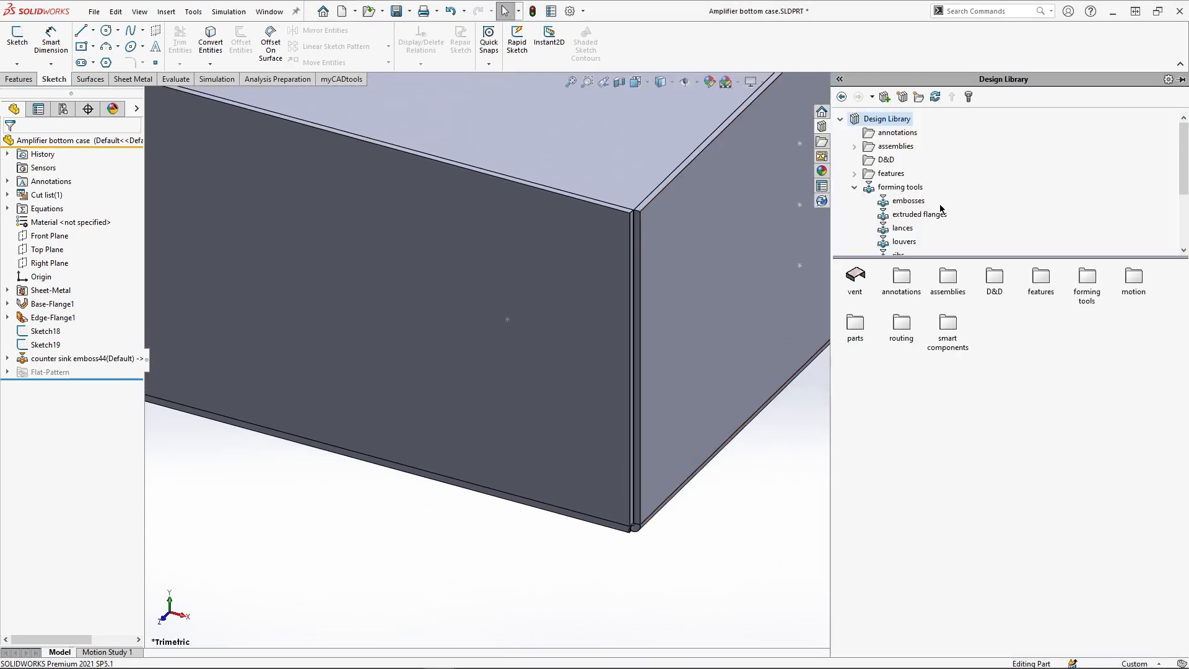
pyautogui.click(904, 242)
pyautogui.moveTo(915, 278); pyautogui.dragTo(724, 285)
pyautogui.click(68, 264)
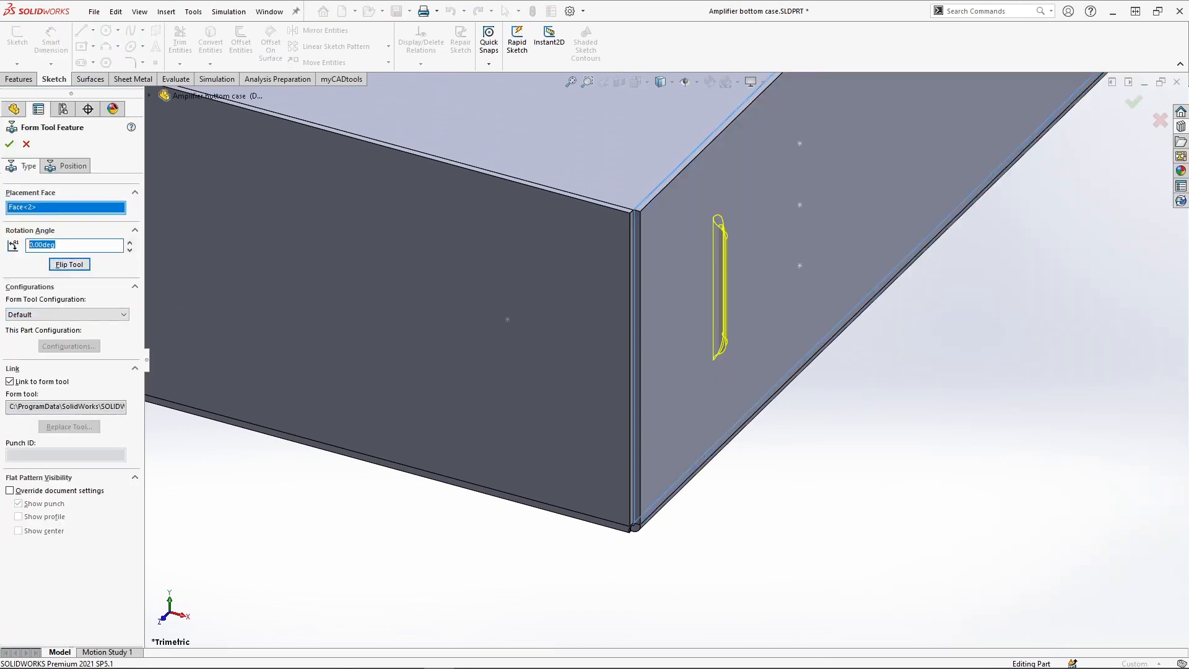
pyautogui.write('270')
pyautogui.press('Return')
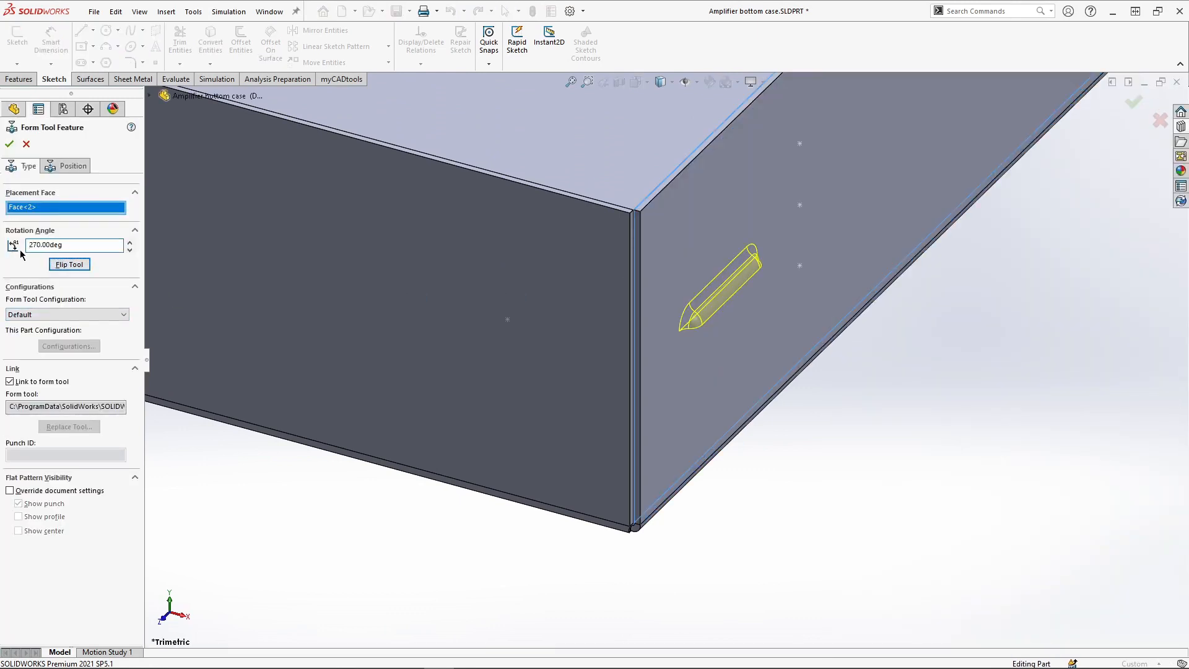
# - Add louver instances at the lower two sketch points on the side flange, move the first louver onto the upper point, and finish the feature
pyautogui.click(72, 166)
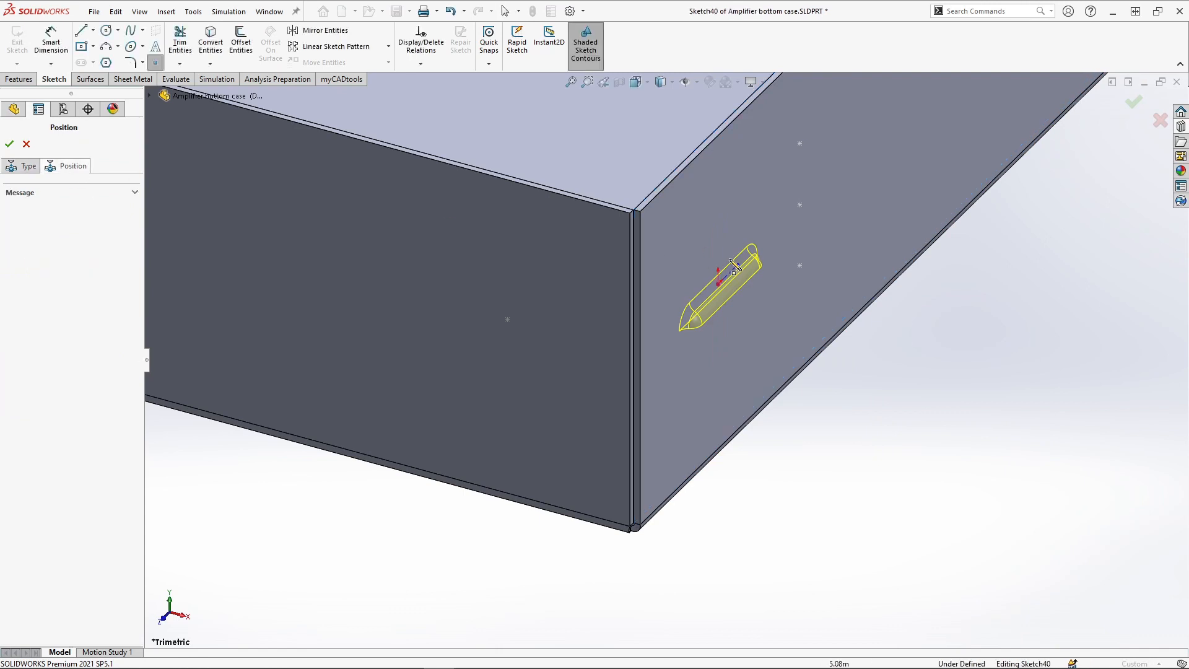
pyautogui.click(800, 265)
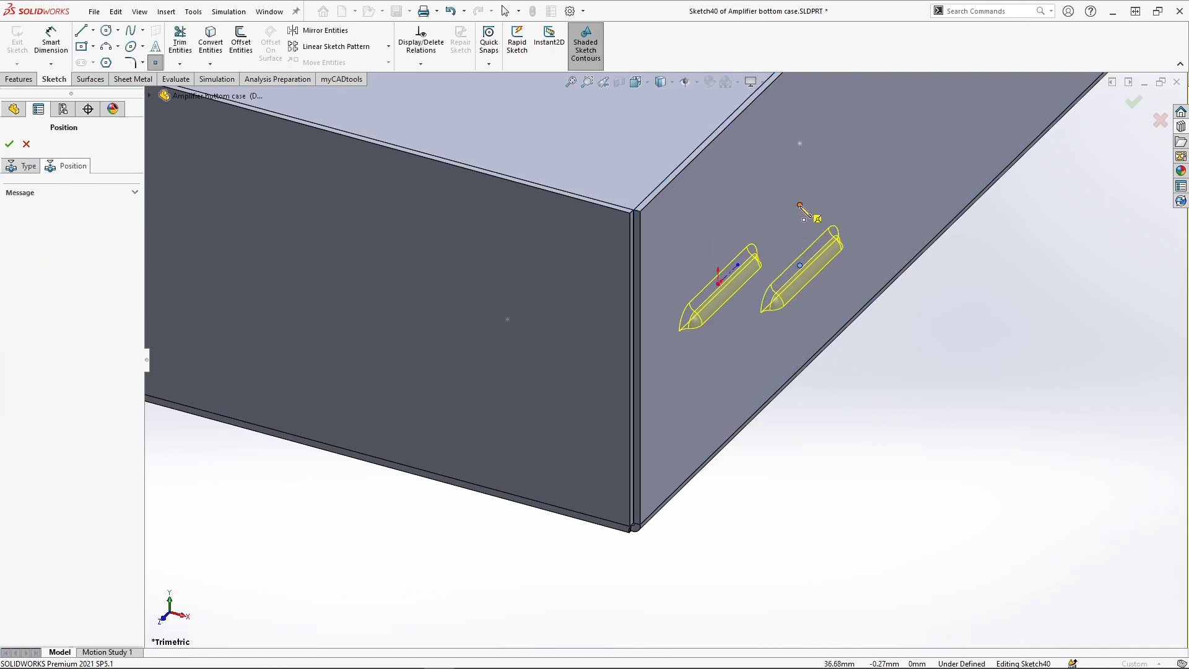
pyautogui.click(799, 205)
pyautogui.press('Escape')
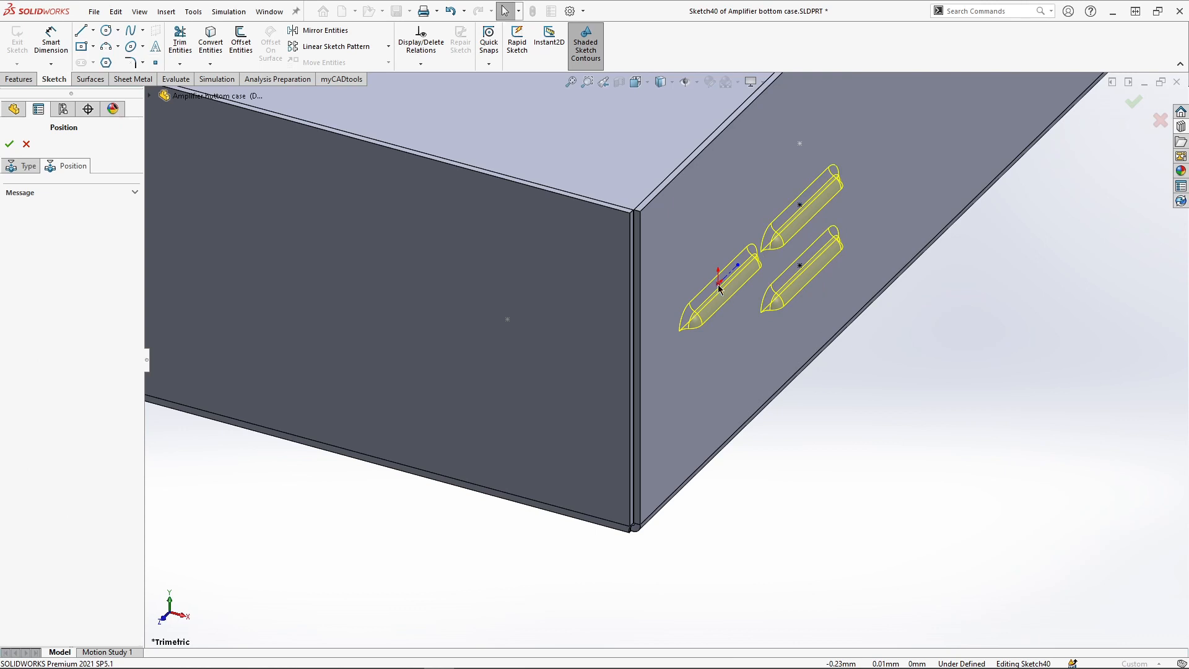
pyautogui.moveTo(802, 145); pyautogui.dragTo(799, 144)
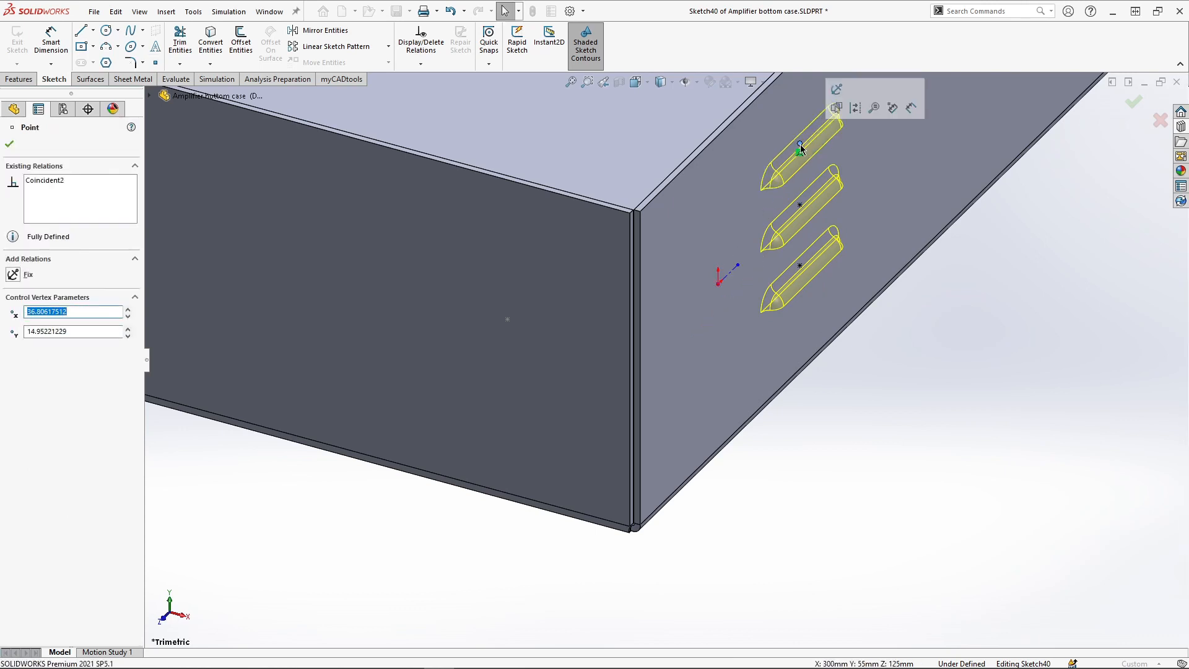
pyautogui.click(1133, 103)
pyautogui.click(1131, 101)
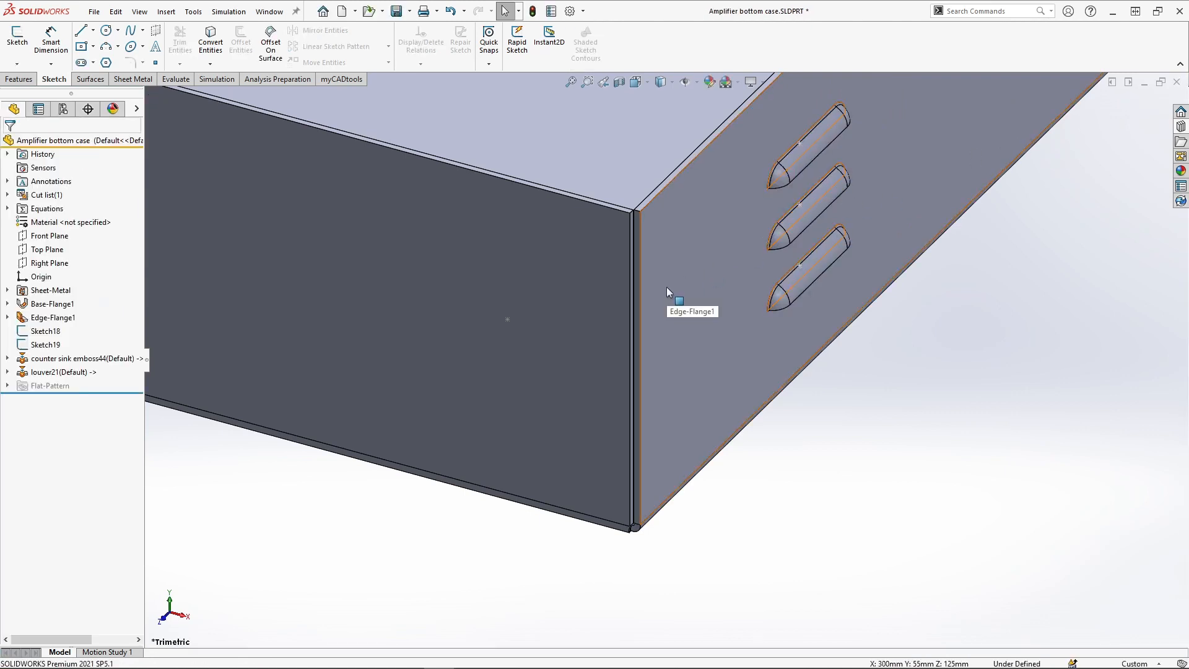
# - Insert the vent library feature from the Design Library on the outer face of the front flange in its Default configuration
pyautogui.keyDown('ctrl'); pyautogui.moveTo(666, 288); pyautogui.dragTo(813, 300, button='middle'); pyautogui.keyUp('ctrl')
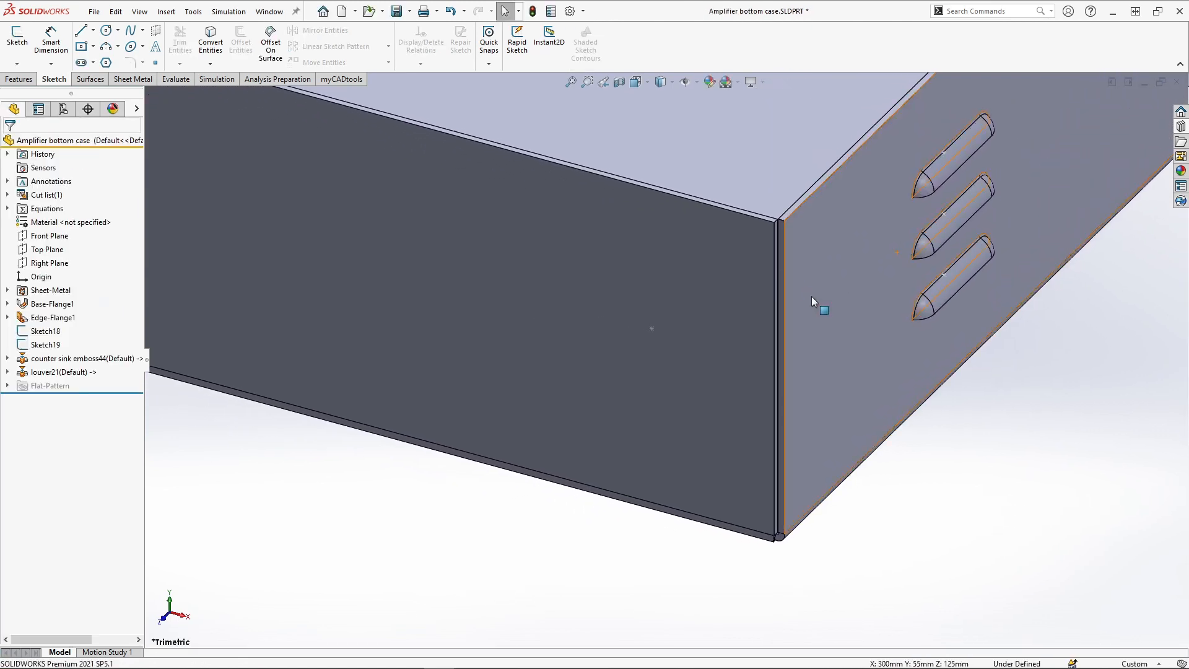
pyautogui.click(1181, 126)
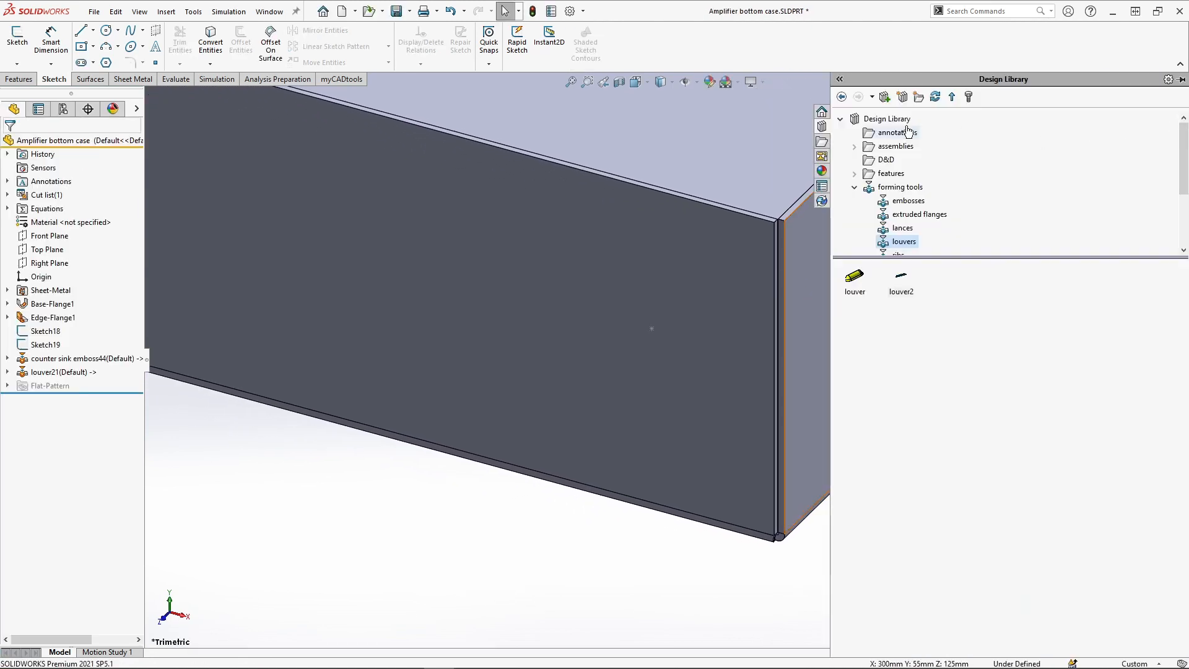
pyautogui.click(887, 119)
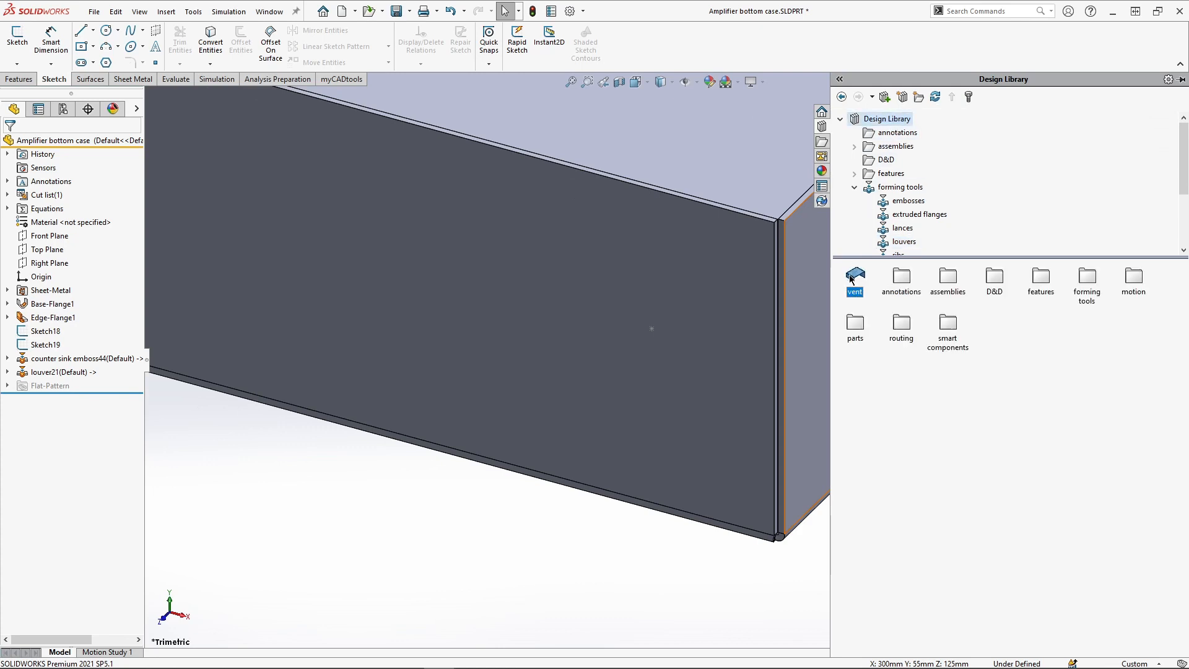
pyautogui.moveTo(851, 279); pyautogui.dragTo(458, 291)
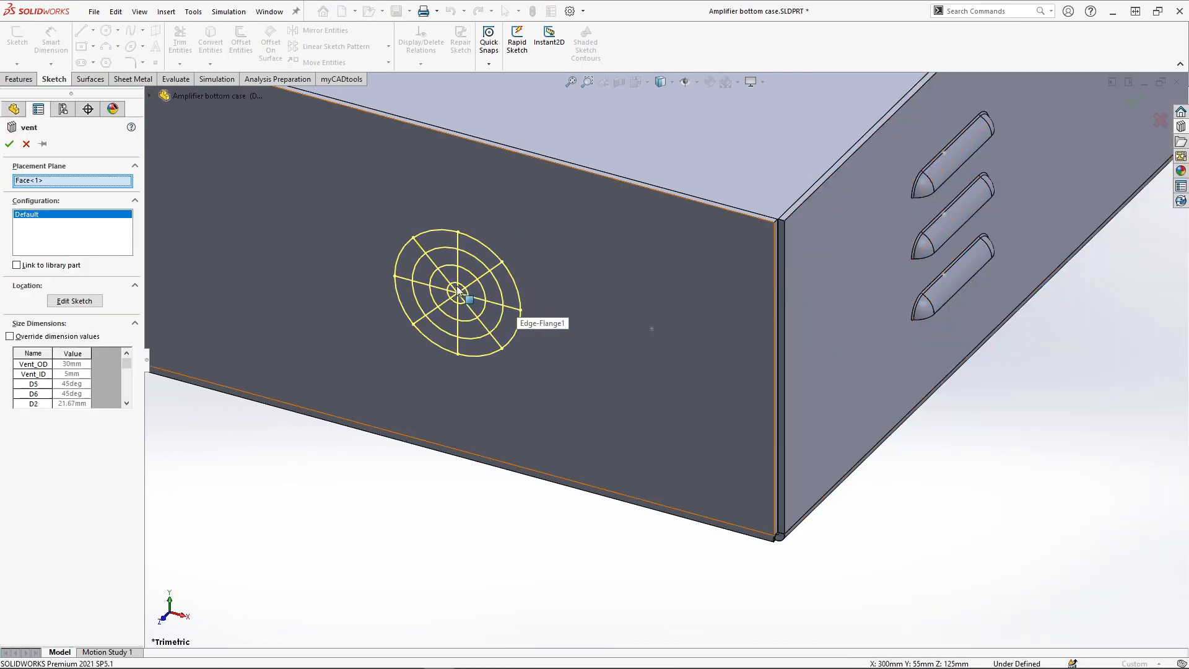
pyautogui.click(11, 144)
# - Start a Vent feature with the outer circle of the vent sketch as boundary and its horizontal and vertical lines as ribs
pyautogui.click(137, 83)
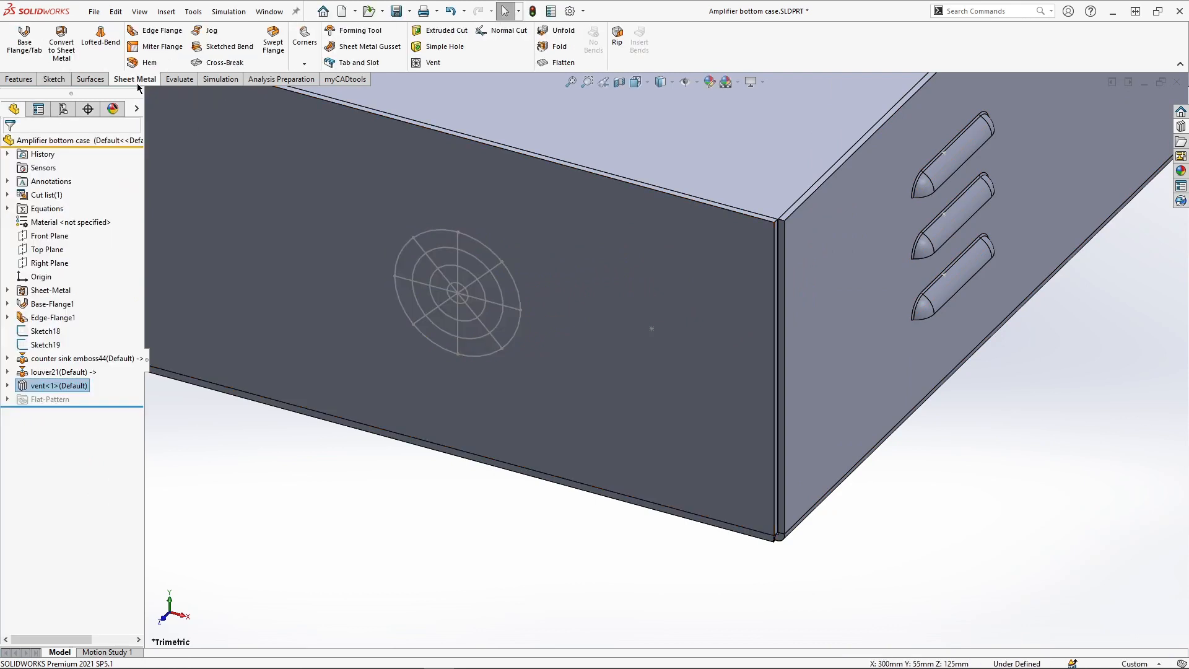
pyautogui.click(476, 63)
pyautogui.click(483, 242)
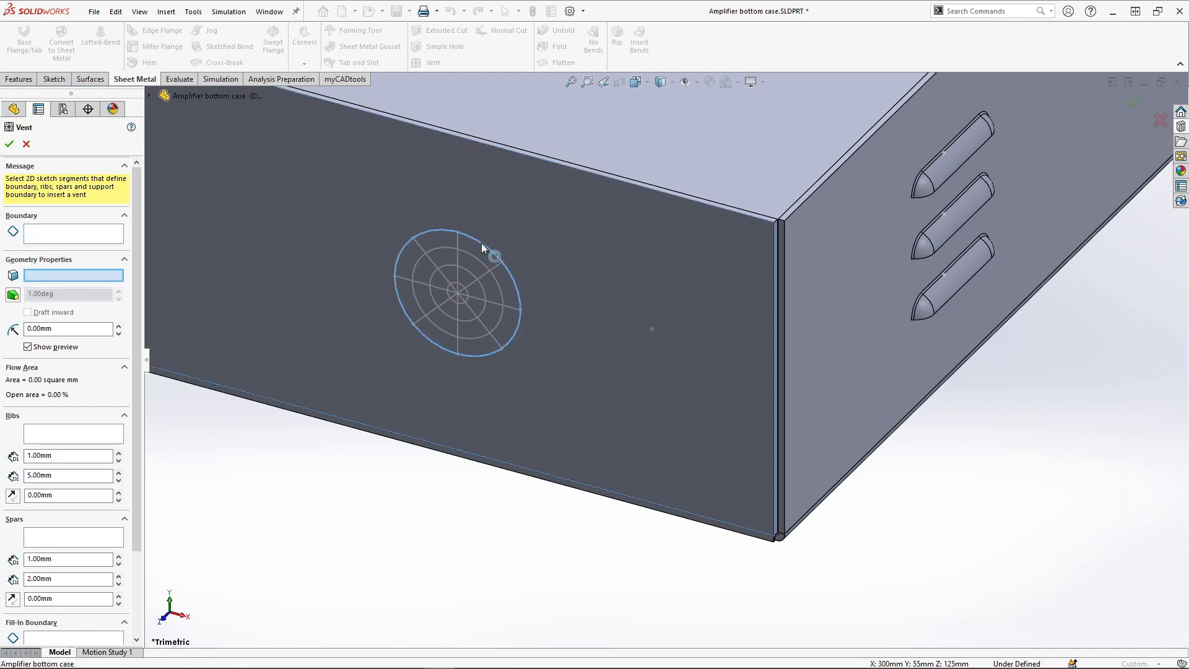
pyautogui.click(90, 436)
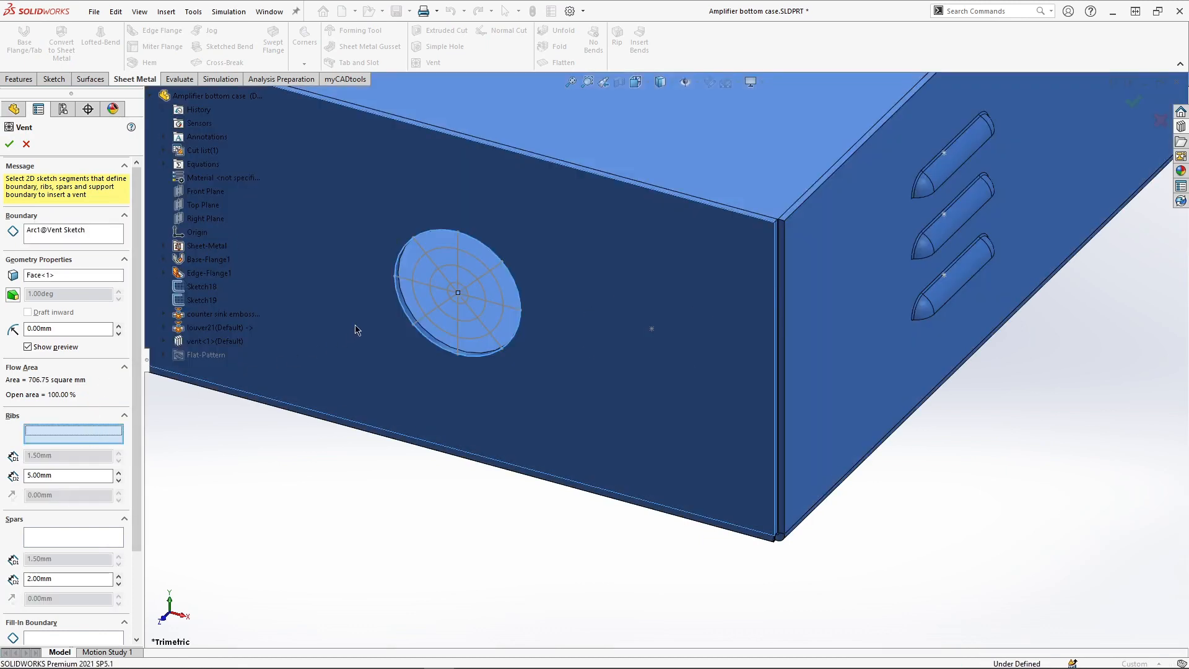
pyautogui.click(407, 277)
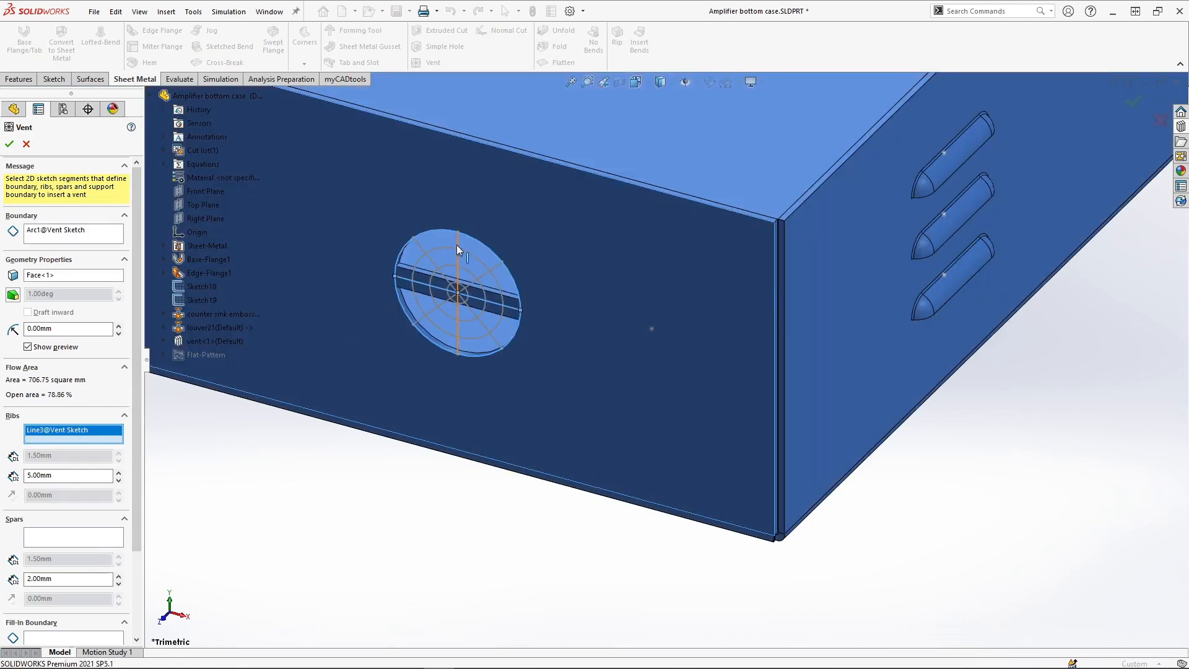
pyautogui.click(457, 247)
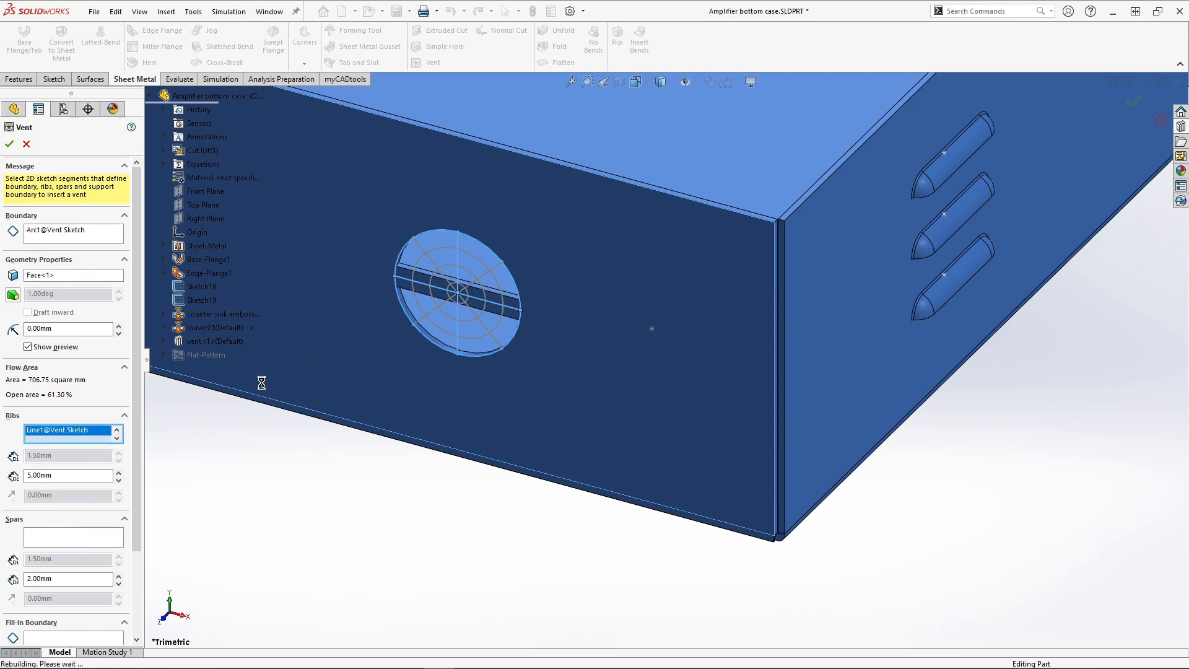
# - Use the diagonal lines and inner circles of the vent sketch as the vent's spars
pyautogui.click(79, 537)
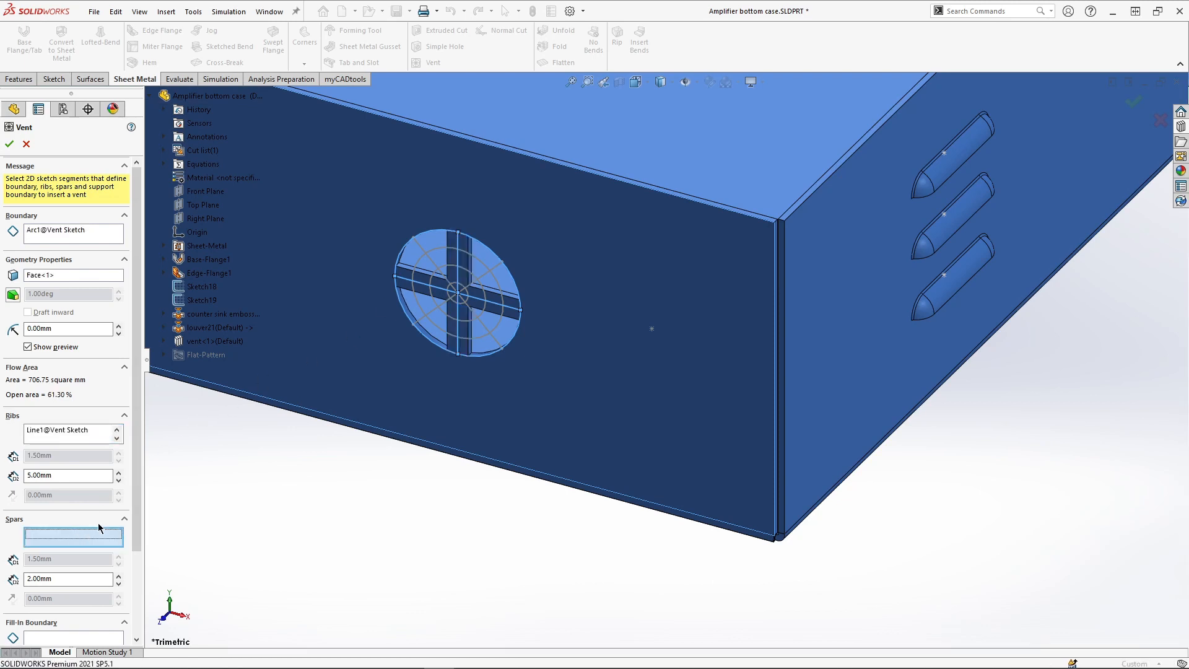
pyautogui.click(415, 326)
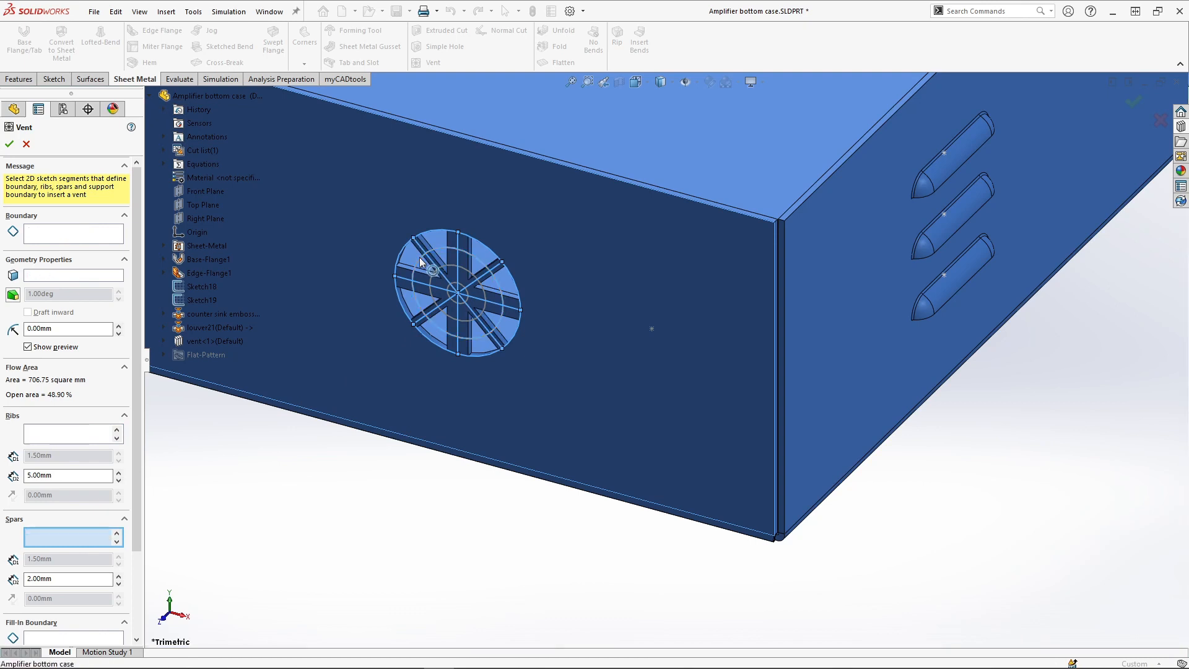
pyautogui.click(434, 279)
pyautogui.click(433, 279)
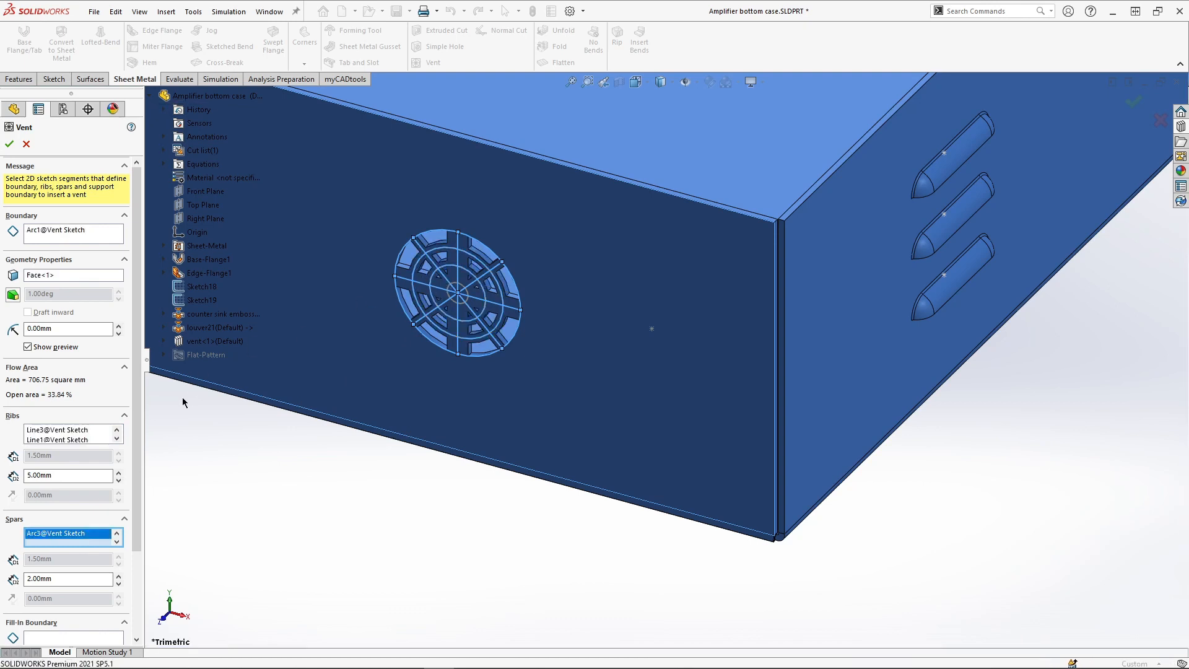
# - Set the vent's rib width to 1.5 mm and spar width to 1 mm, and create the vent
pyautogui.click(82, 474)
pyautogui.press('Tab')
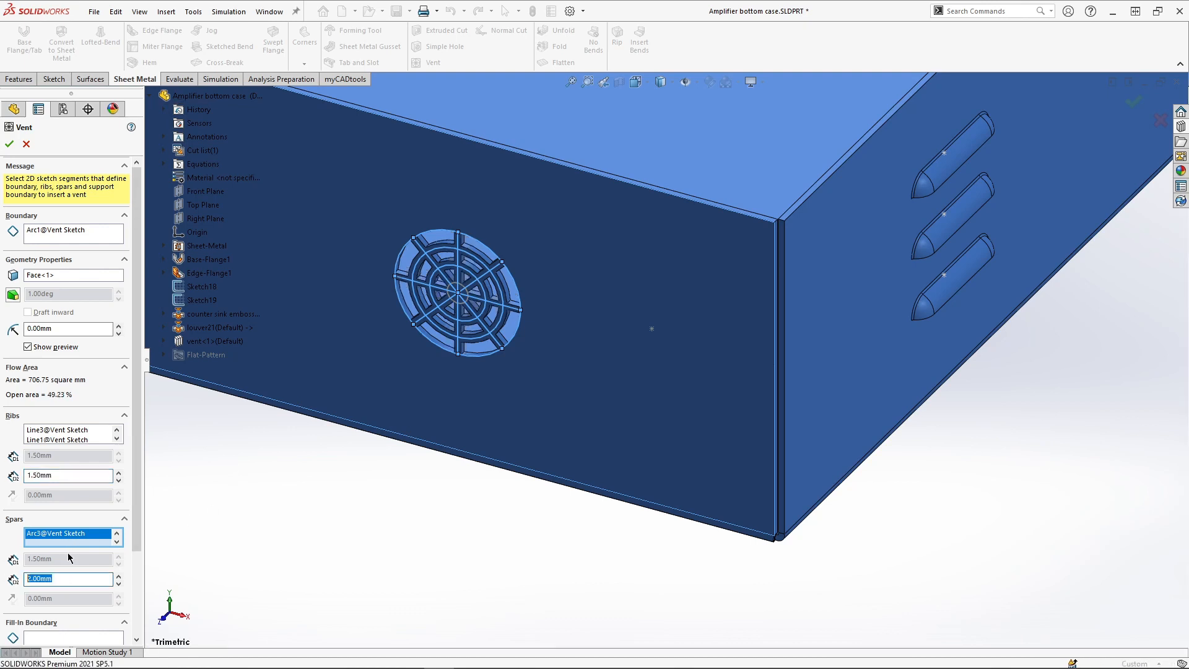
pyautogui.write('1')
pyautogui.click(10, 145)
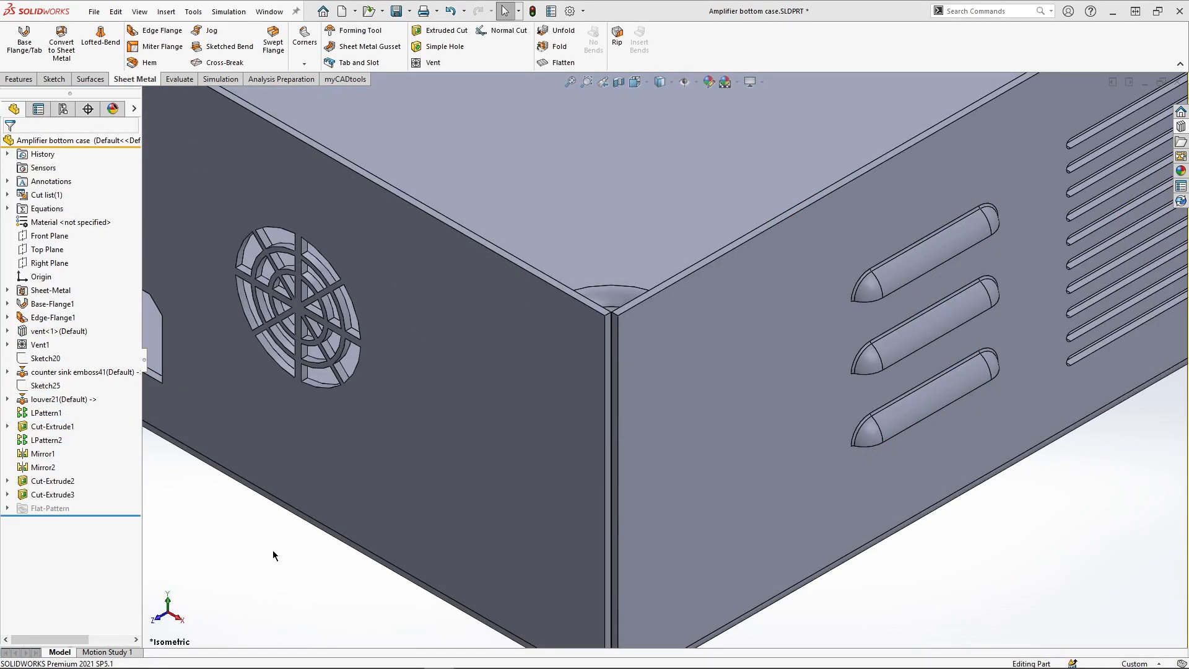
# - Start a Hem feature on the top edges of all four side flanges of the case
pyautogui.press('space')
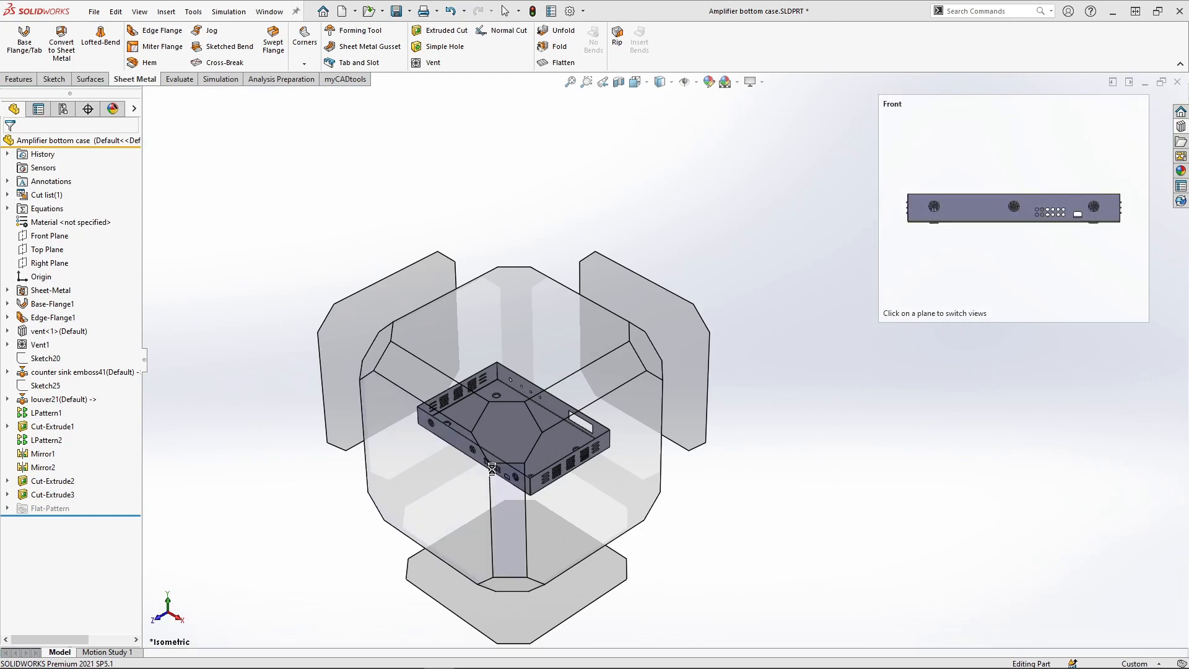
pyautogui.click(492, 469)
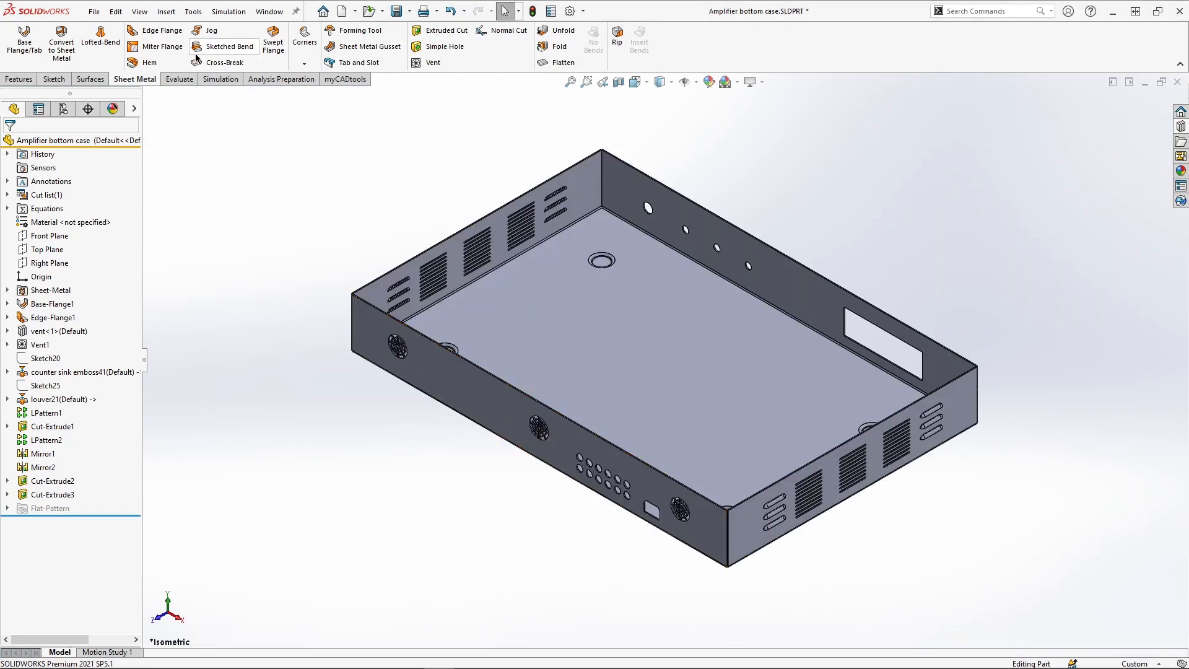
pyautogui.click(148, 63)
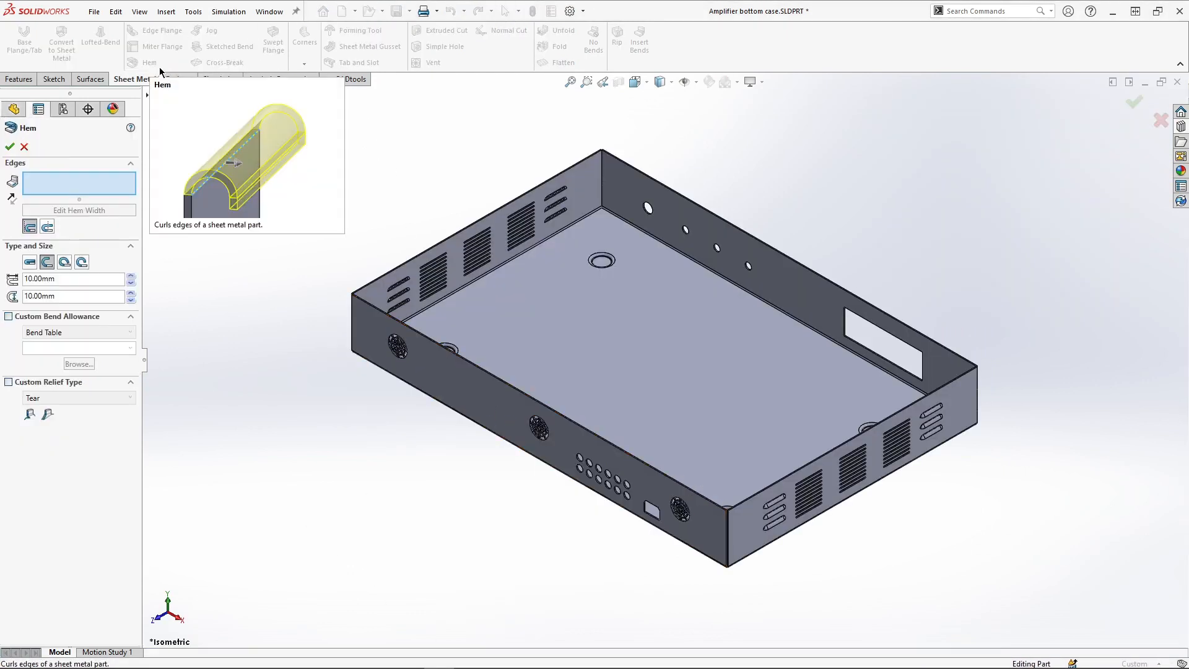
pyautogui.click(426, 254)
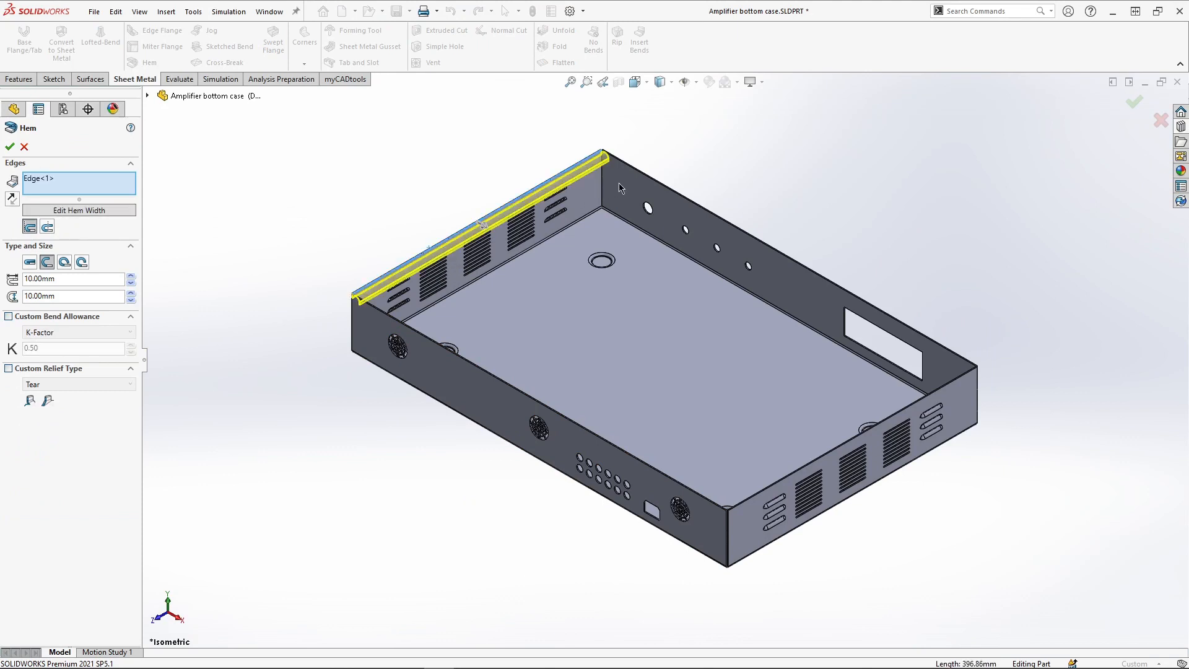
pyautogui.click(642, 185)
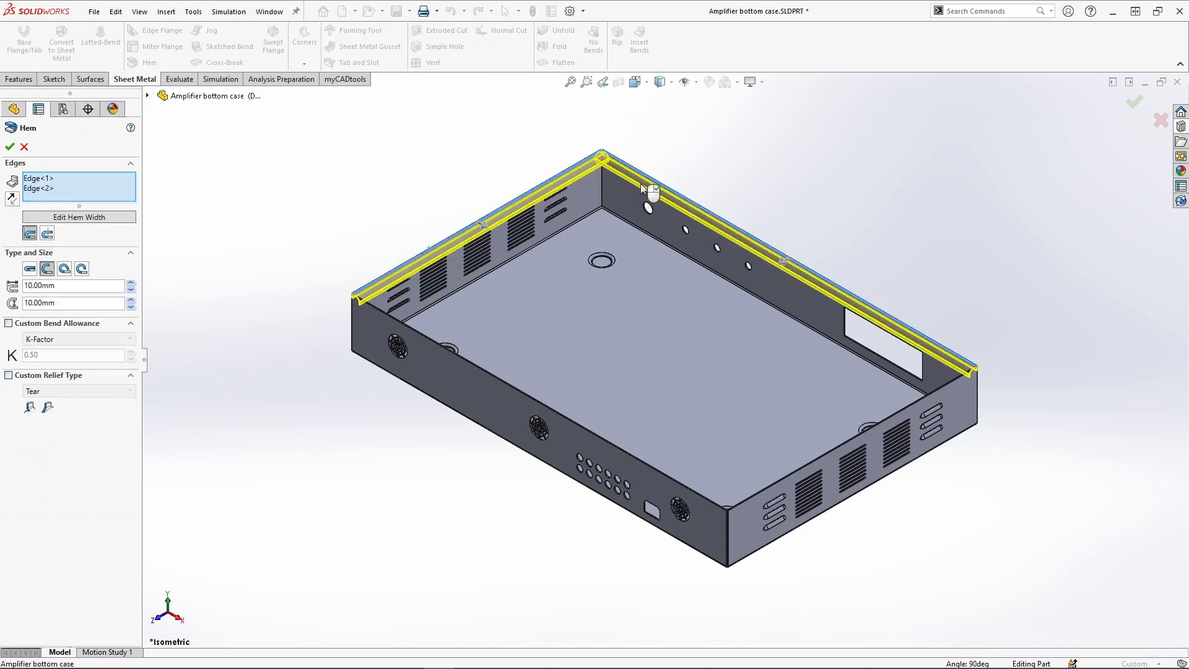
pyautogui.click(748, 510)
pyautogui.click(717, 509)
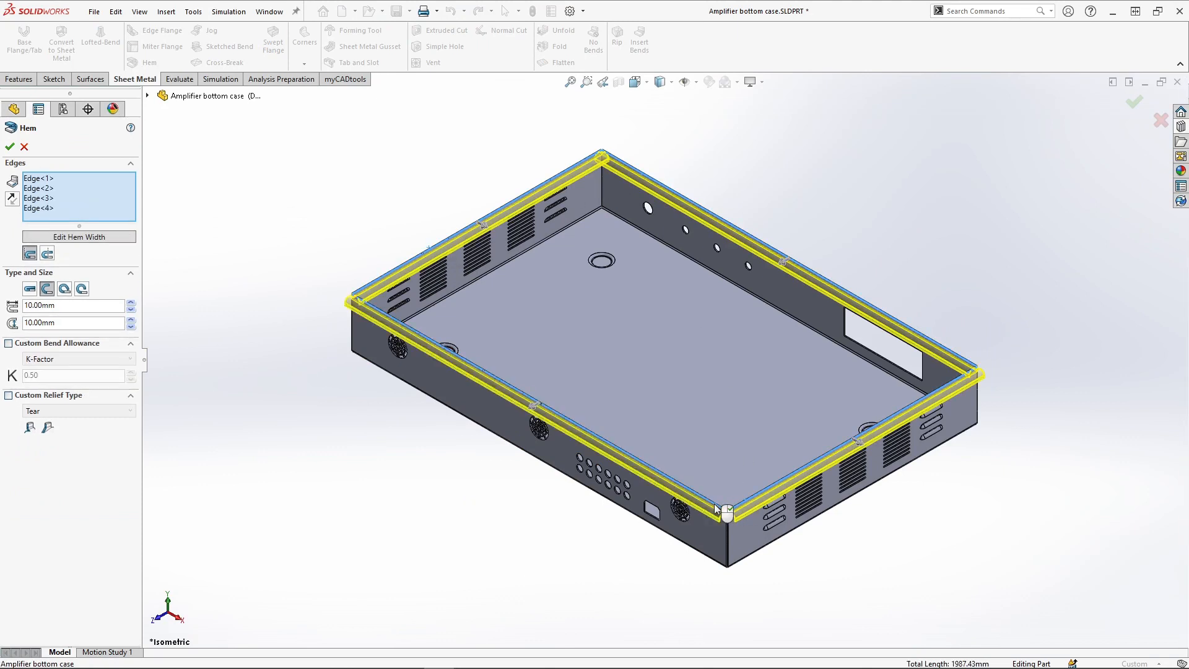
# - Reverse the hem direction on the front and right flange edges so they fold inward, and set the hem type to Closed
pyautogui.click(28, 199)
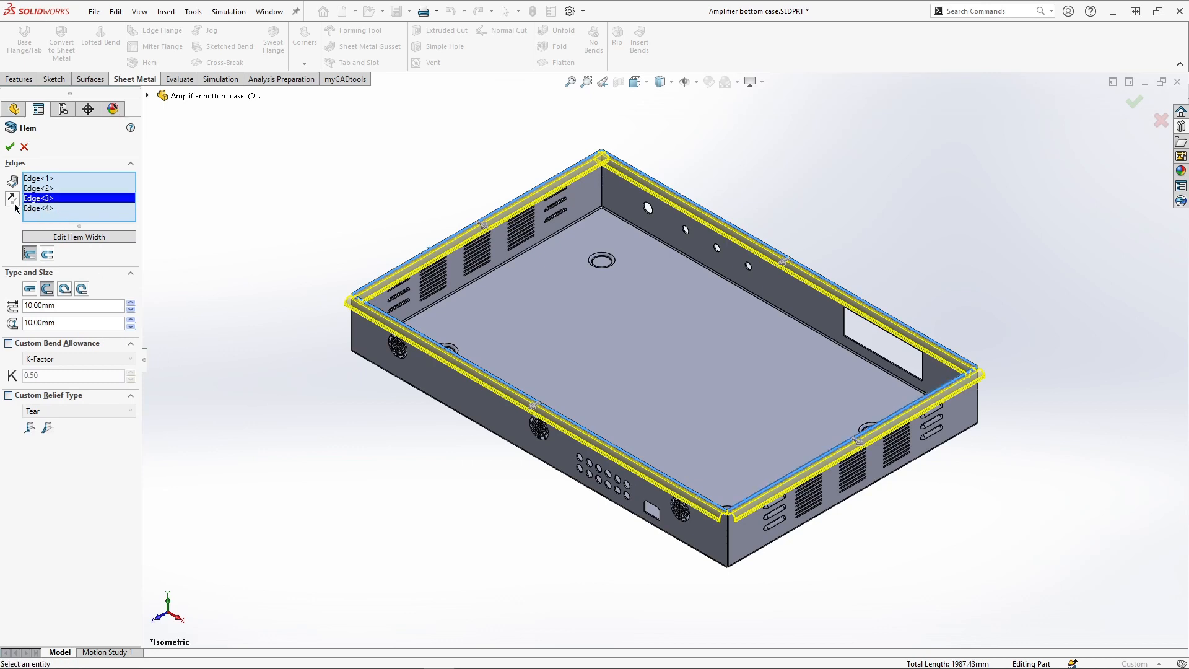
pyautogui.click(31, 209)
pyautogui.click(15, 199)
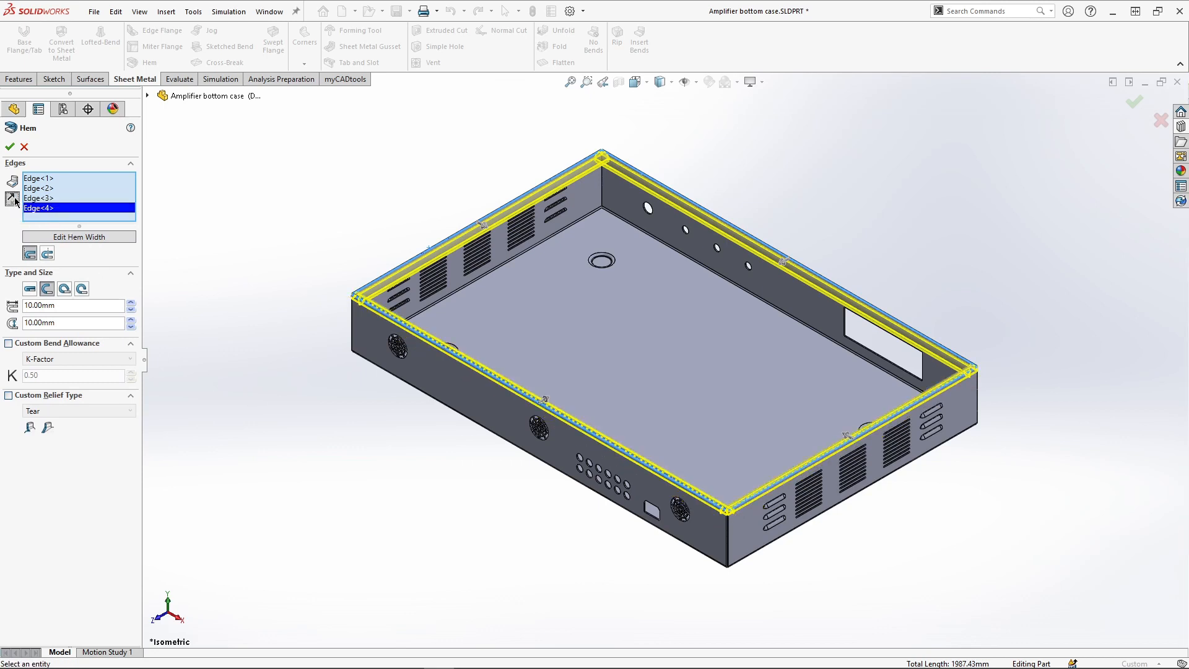
pyautogui.click(32, 291)
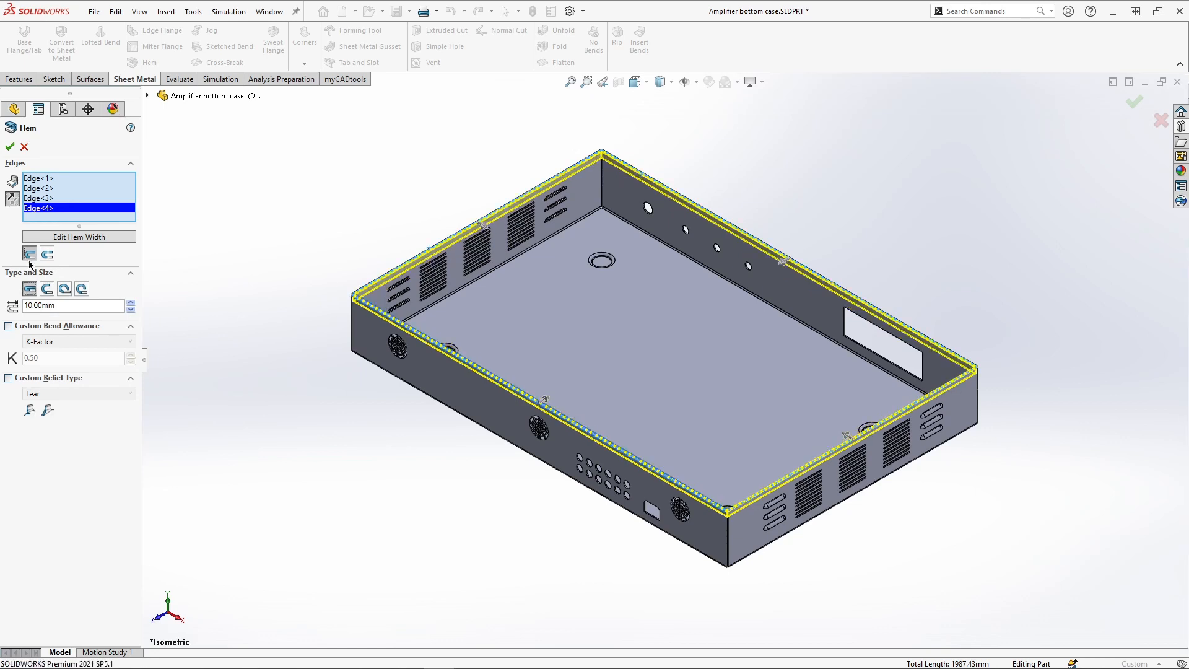
# - Create the 10 mm closed hem on the four top flange edges
pyautogui.click(12, 146)
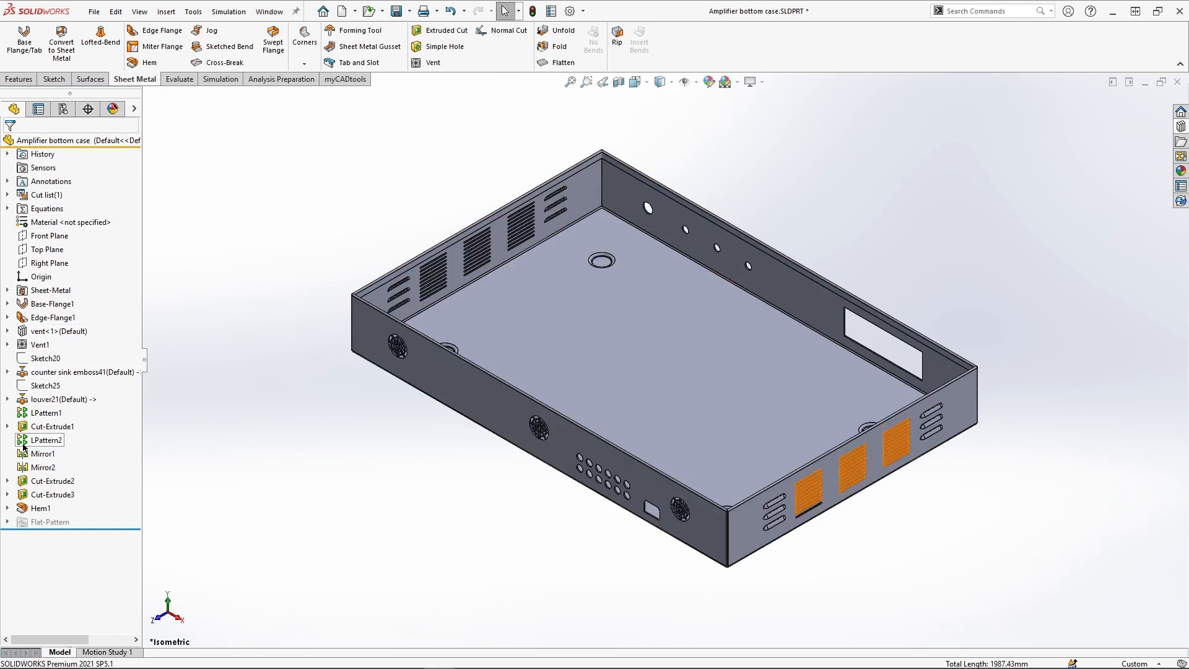
# - Export the case's flat pattern to DXF/DWG as sheet metal, including geometry, bend lines and forming tools
pyautogui.click(7, 522)
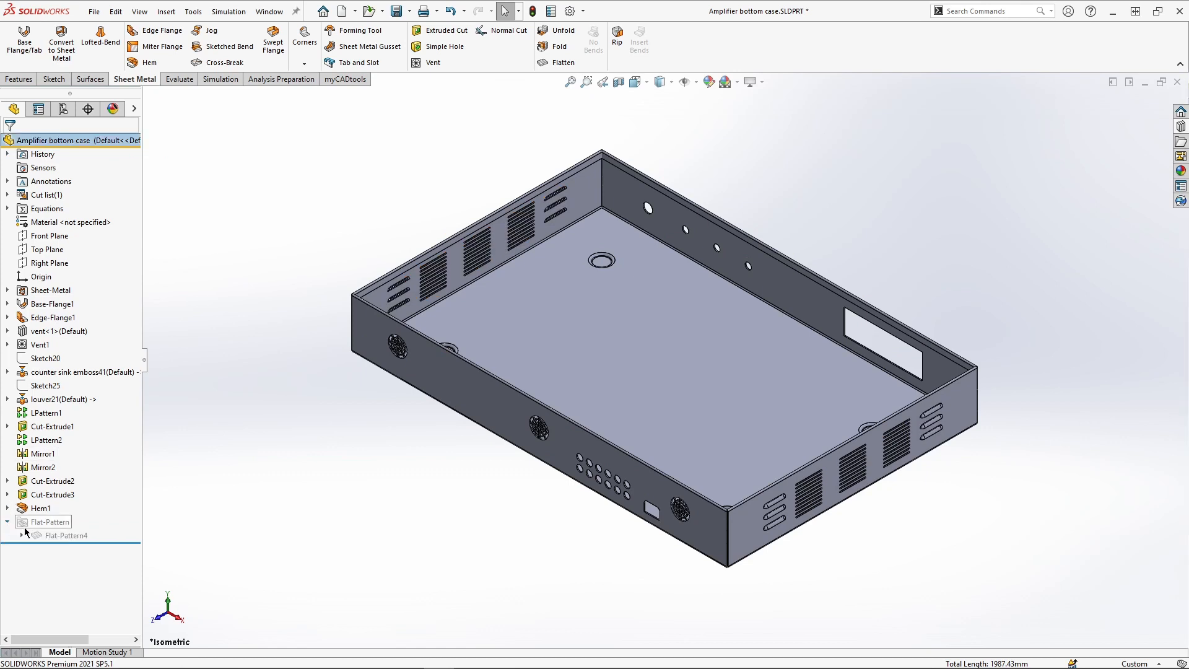
pyautogui.rightClick(42, 536)
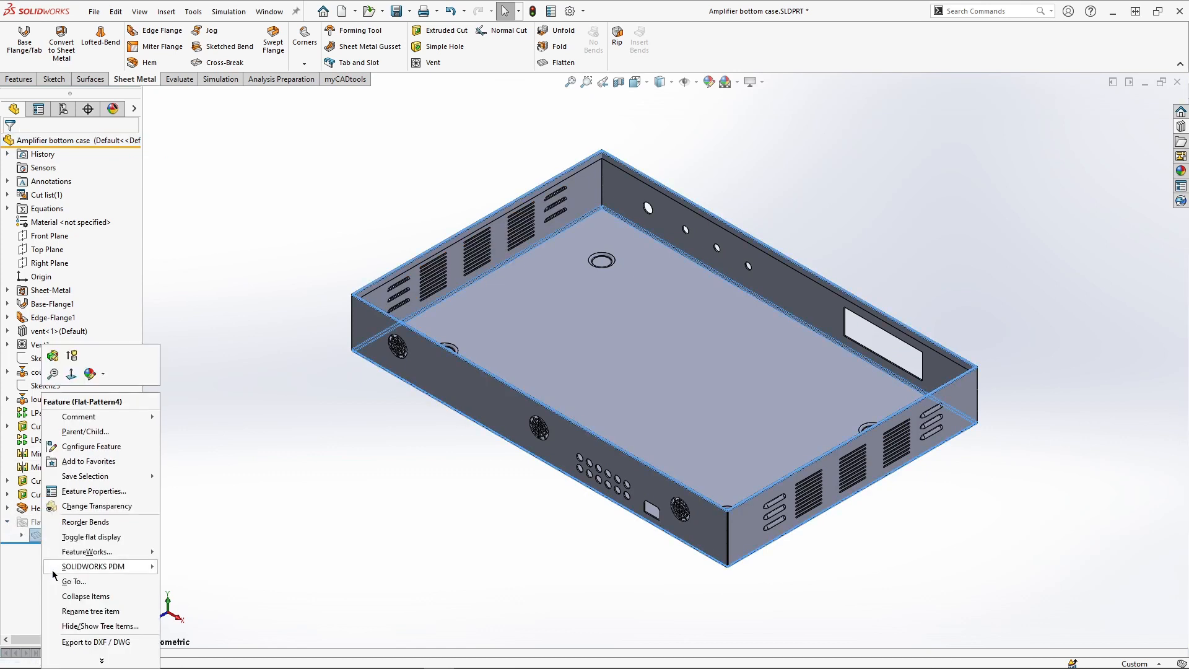
pyautogui.click(75, 643)
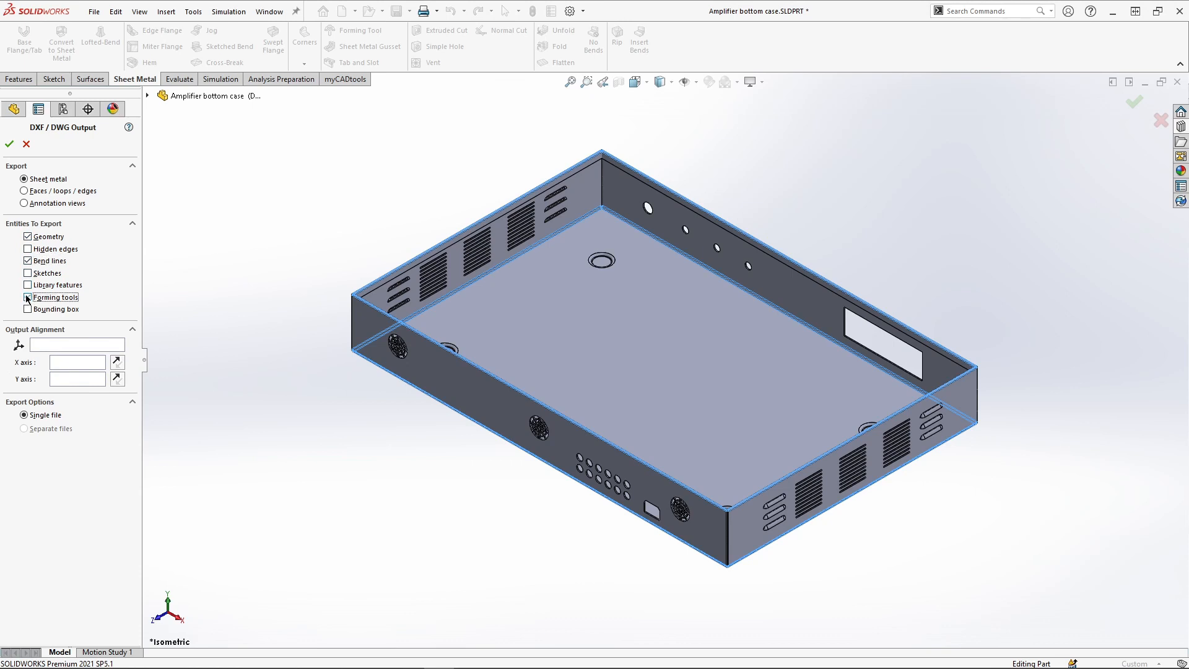
pyautogui.click(9, 145)
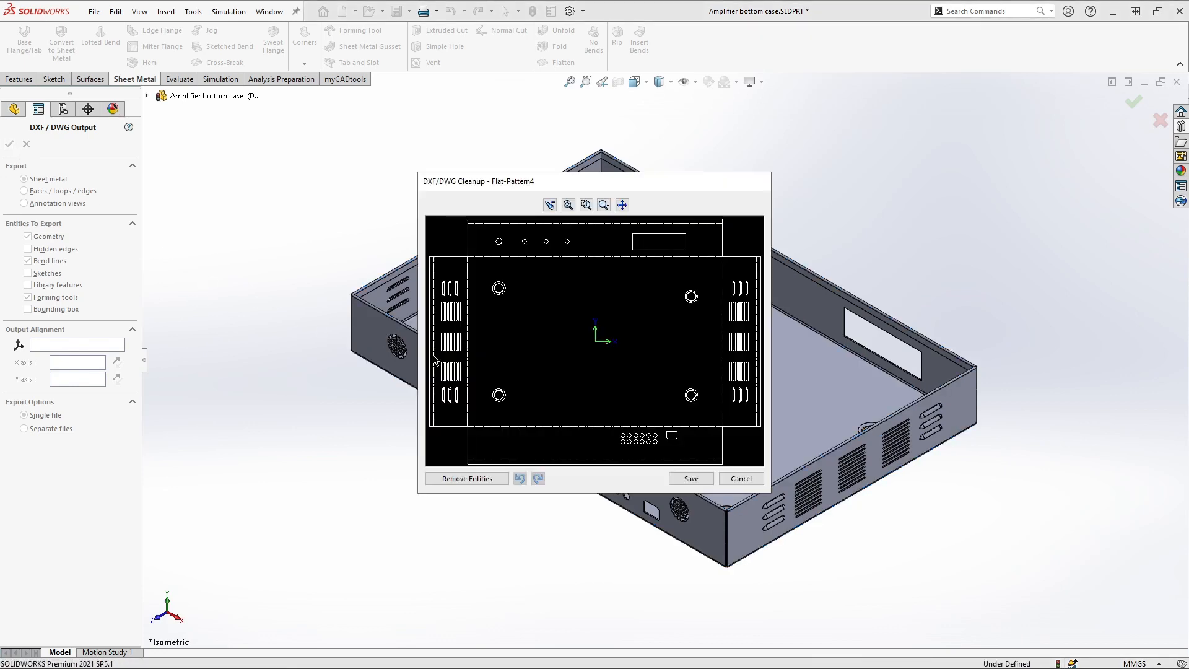
pyautogui.click(690, 479)
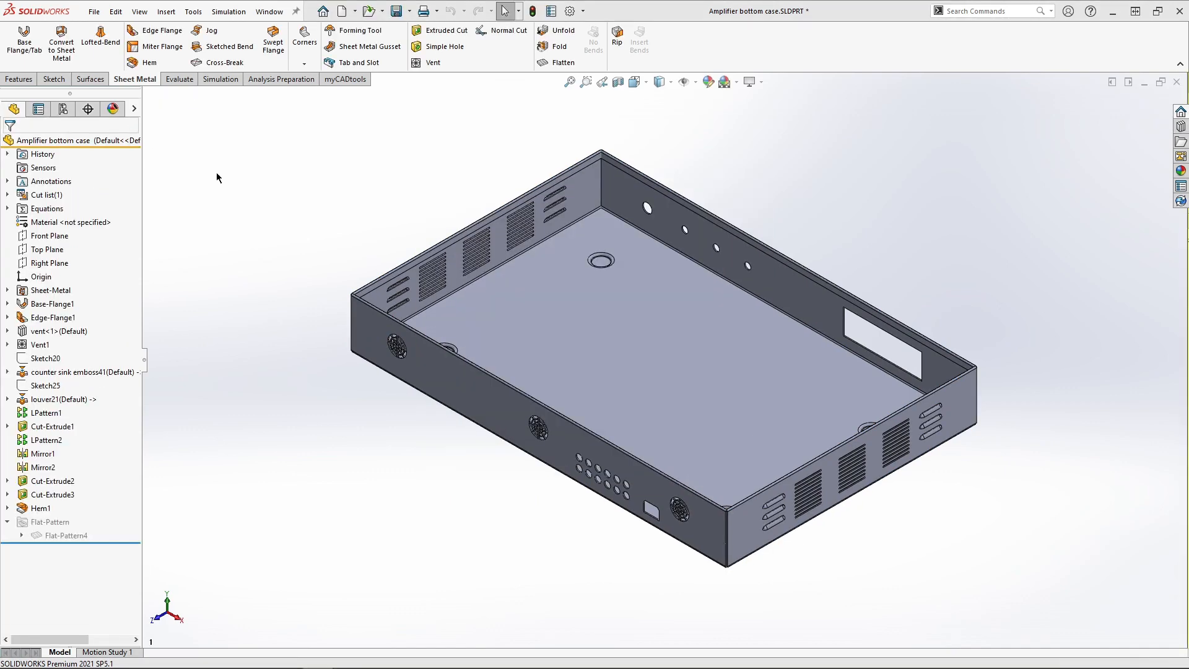
# - Make a drawing from the part and place a front view with projected top, right and isometric views
pyautogui.click(96, 13)
pyautogui.click(121, 115)
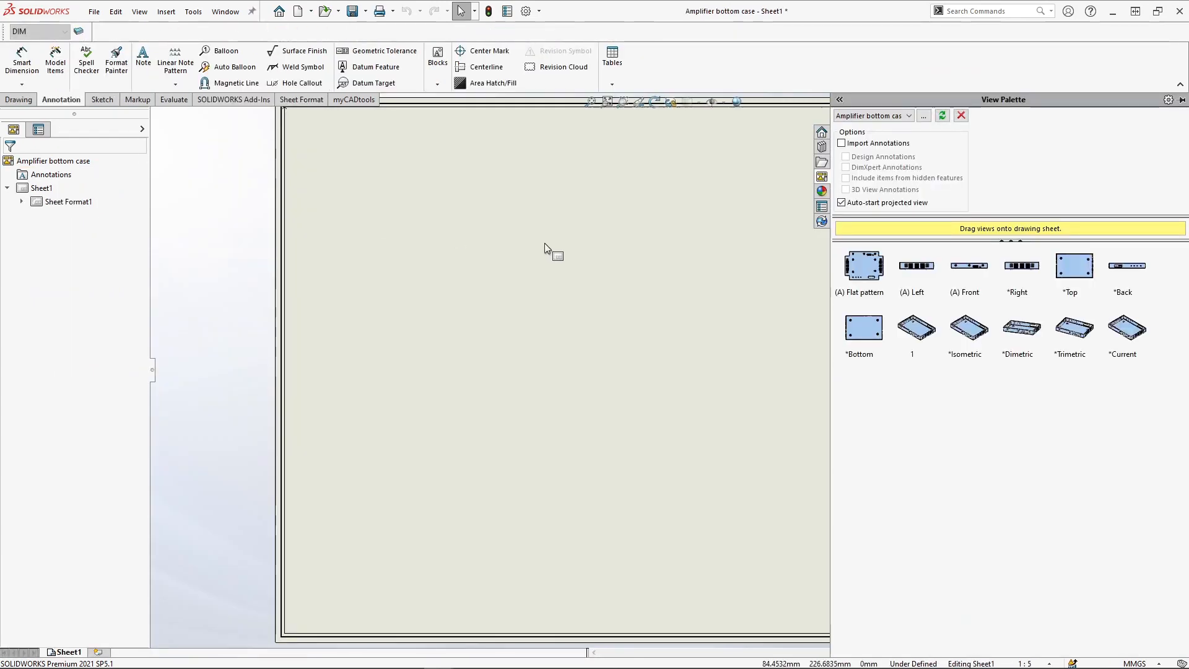
pyautogui.moveTo(968, 270); pyautogui.dragTo(860, 287)
pyautogui.moveTo(535, 351); pyautogui.dragTo(485, 344)
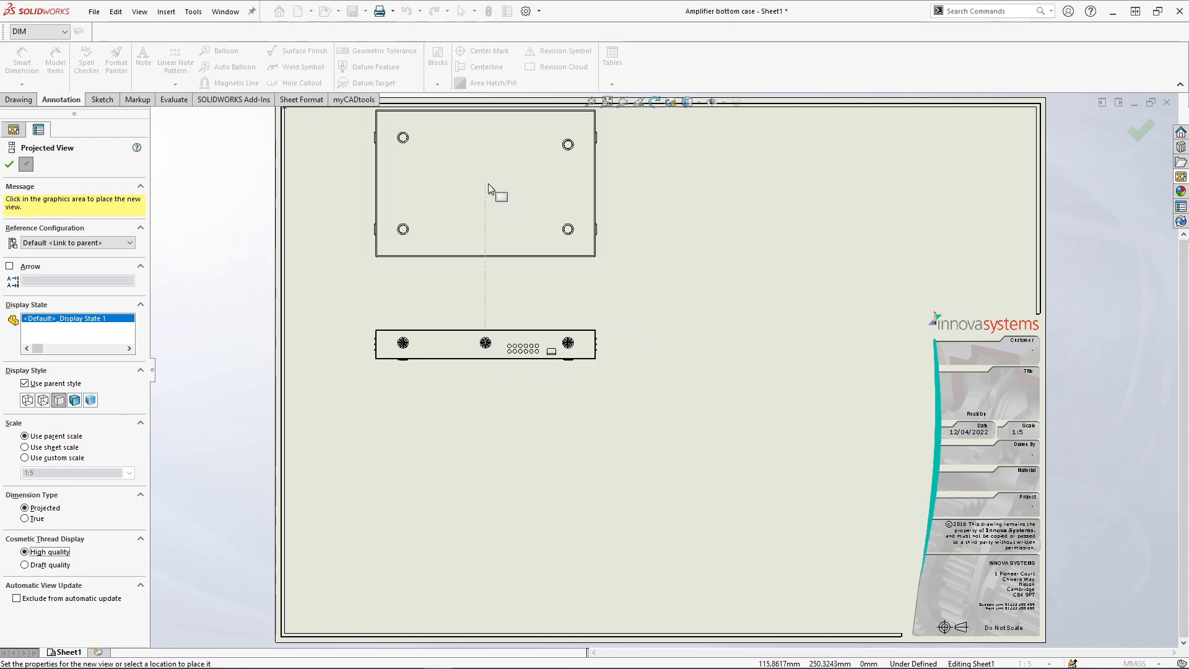
pyautogui.click(488, 183)
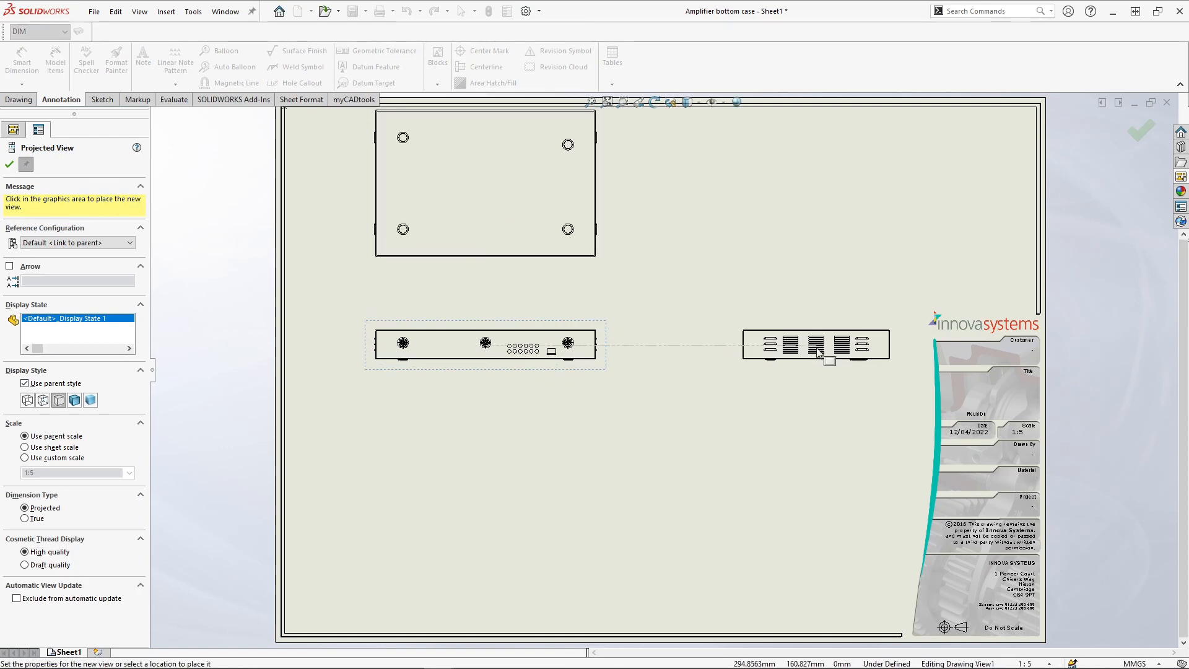
pyautogui.click(798, 351)
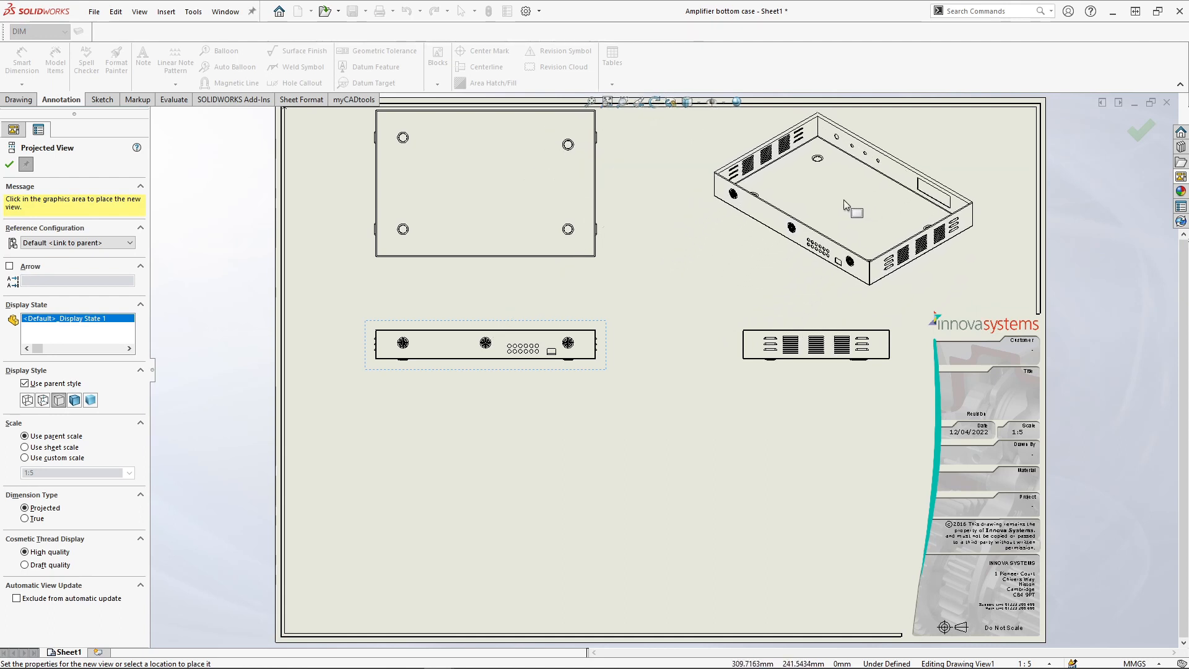
pyautogui.click(848, 210)
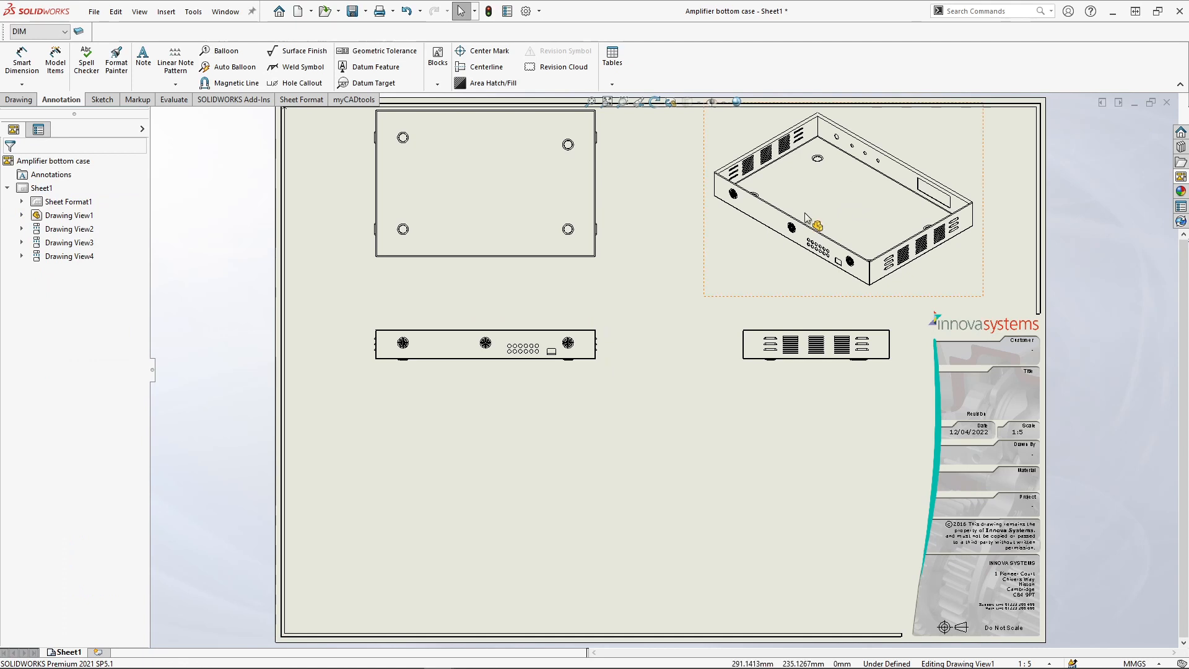
# - Insert model item dimensions from the entire model into all views, using the dimension placement in sketch
pyautogui.click(55, 59)
pyautogui.click(28, 596)
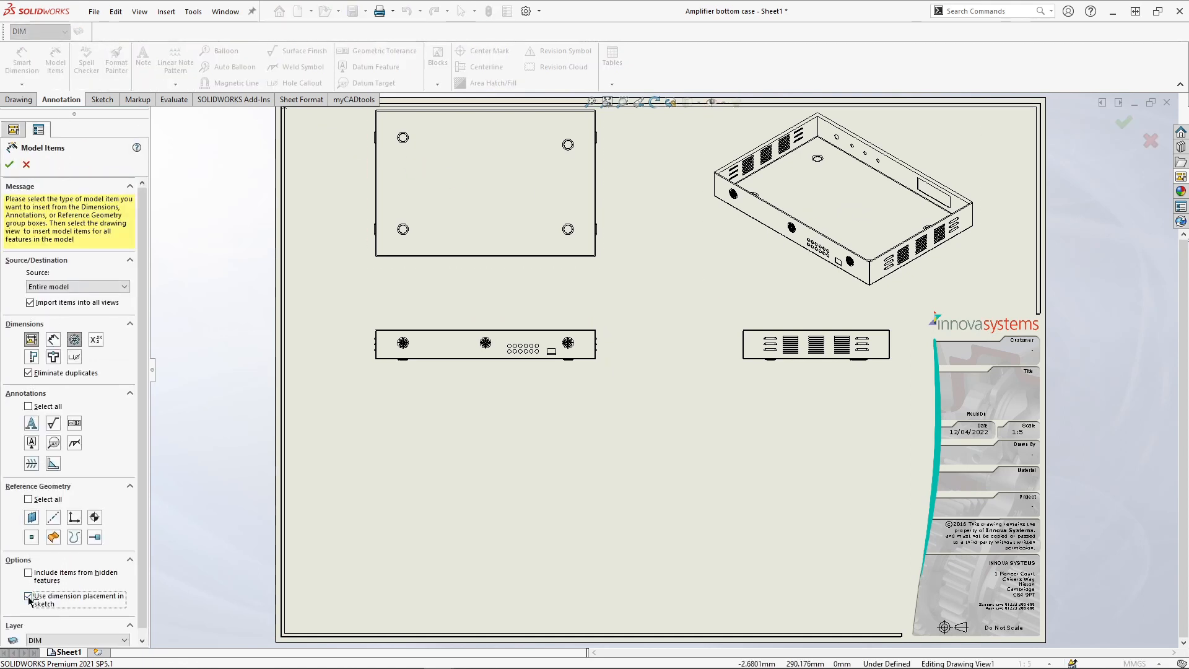
pyautogui.click(9, 166)
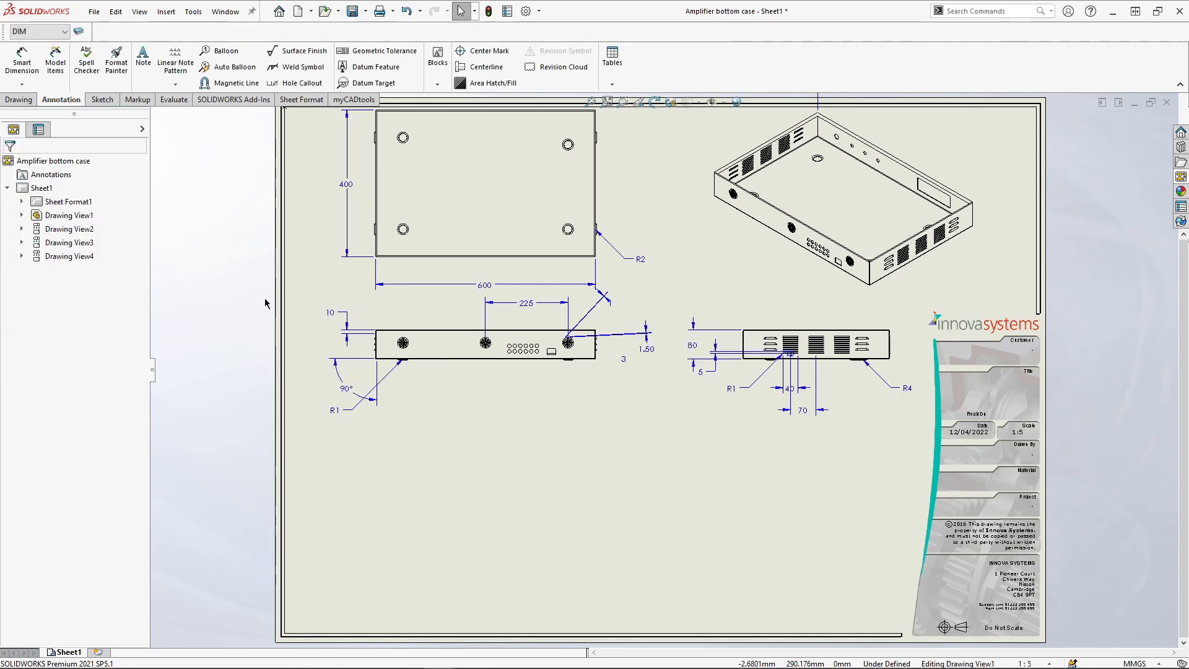
# - Place the flat pattern view on the sheet beneath the right view, without any projected views
pyautogui.click(1181, 176)
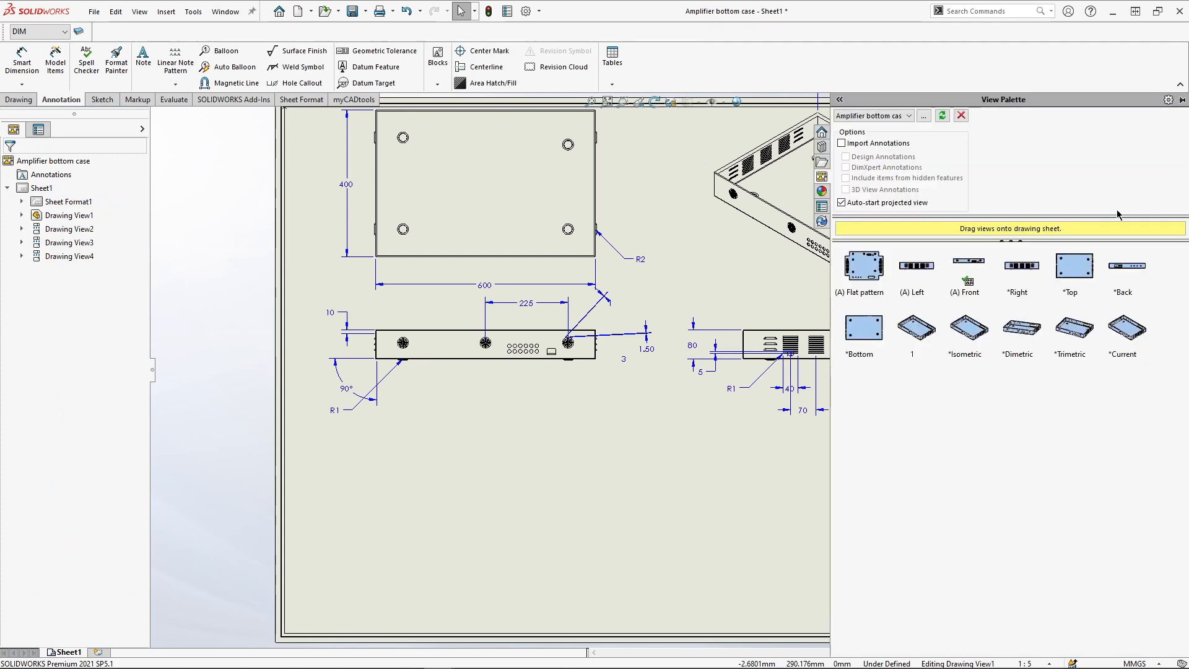
pyautogui.moveTo(866, 266); pyautogui.dragTo(749, 441)
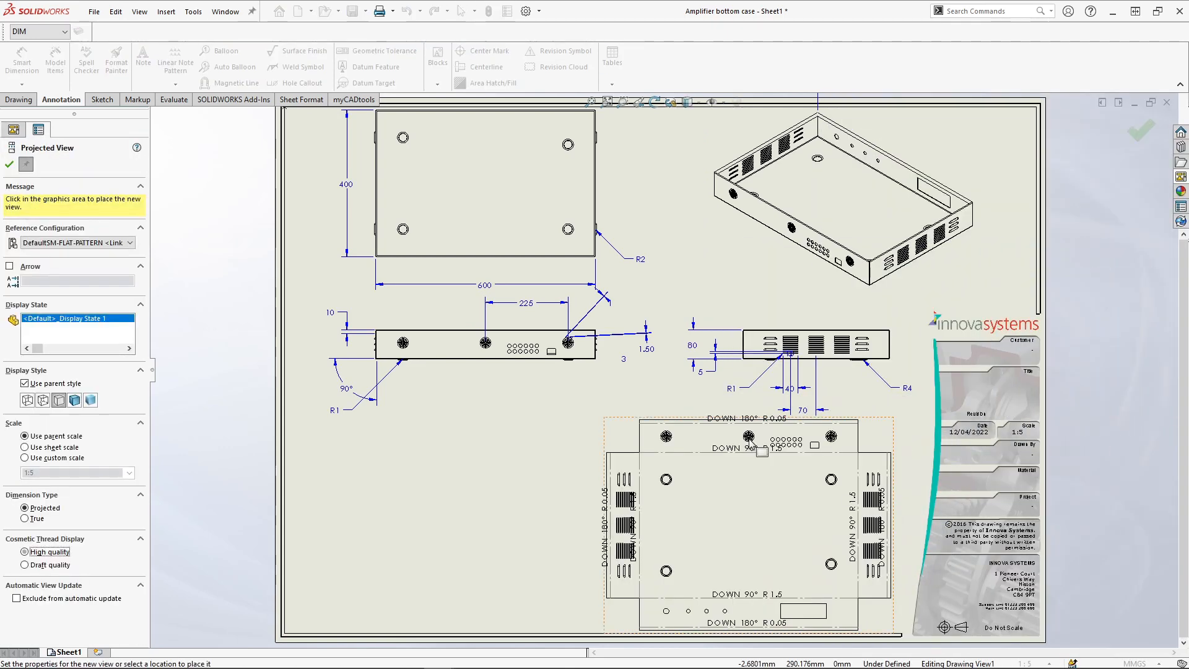
pyautogui.press('Escape')
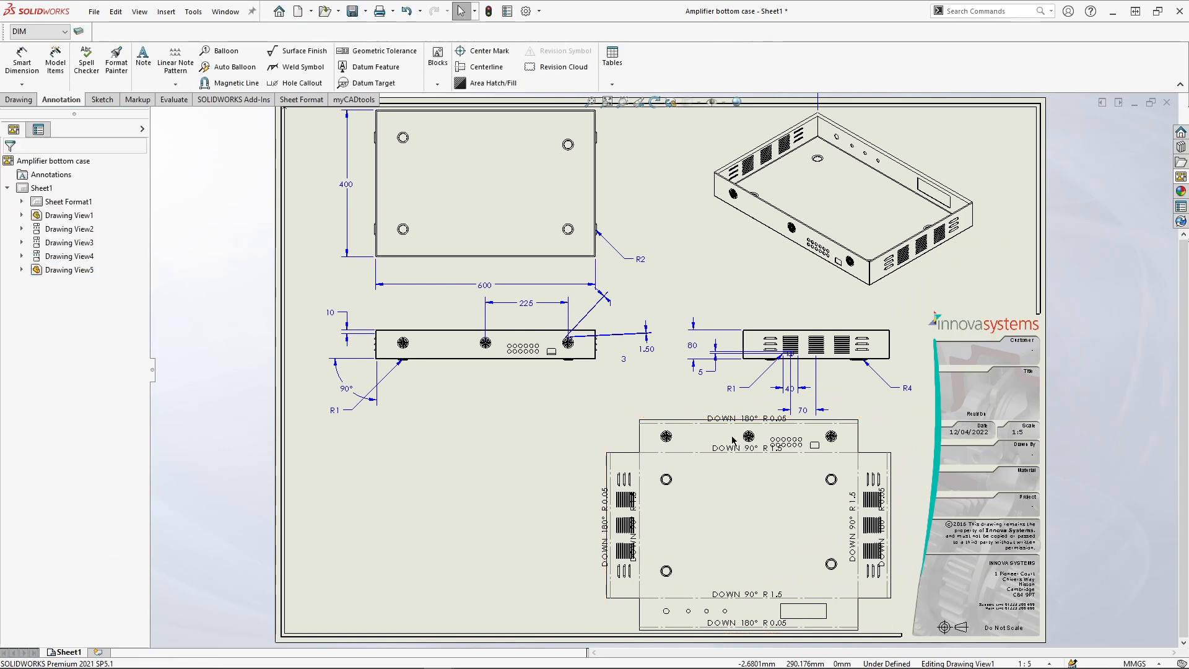
# - Insert a bend table with the bendtable-standard template and A, B, C tags in the lower-left corner of the sheet
pyautogui.click(168, 15)
pyautogui.moveTo(186, 83)
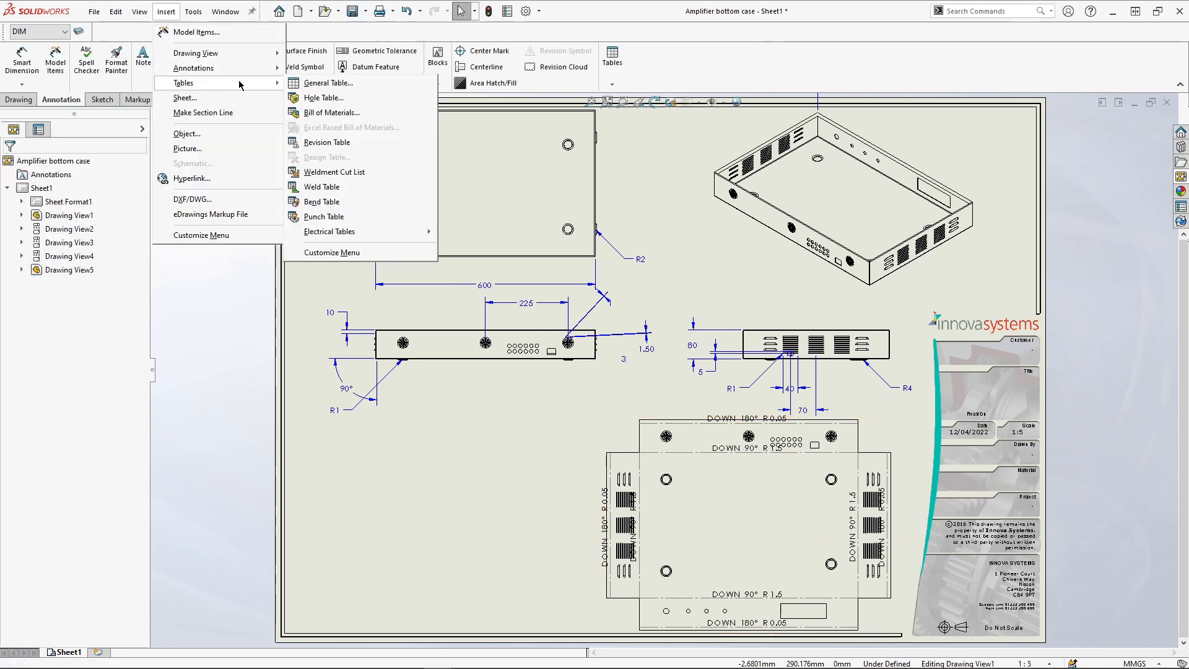
pyautogui.click(326, 203)
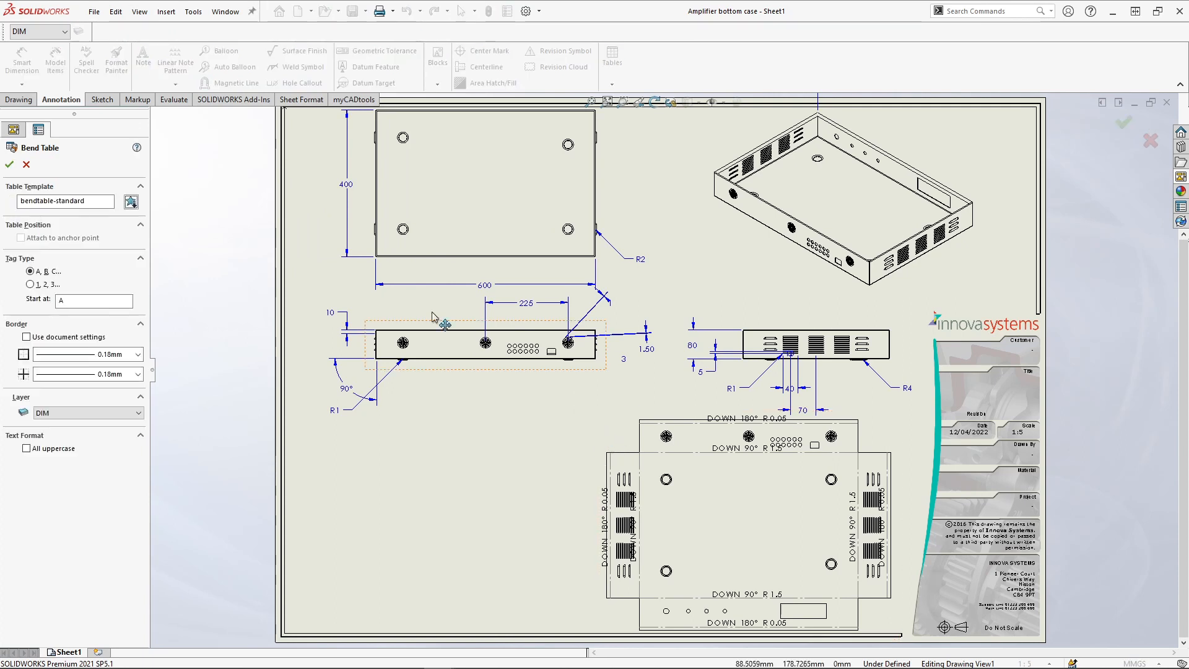
pyautogui.click(9, 164)
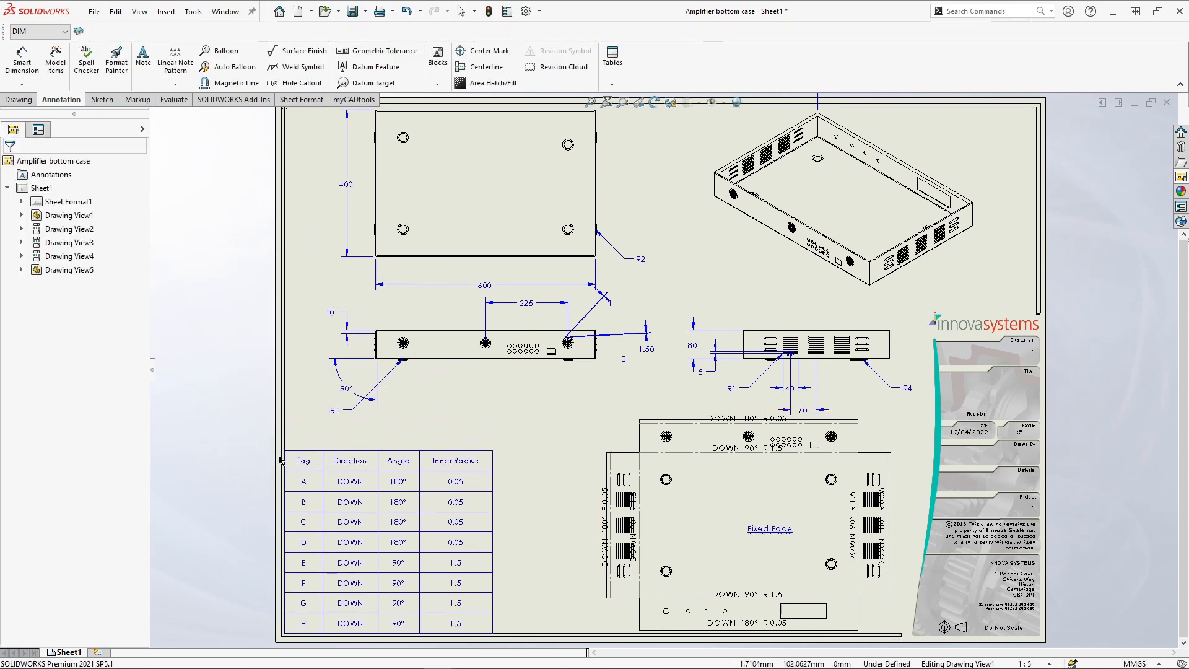
pyautogui.click(281, 459)
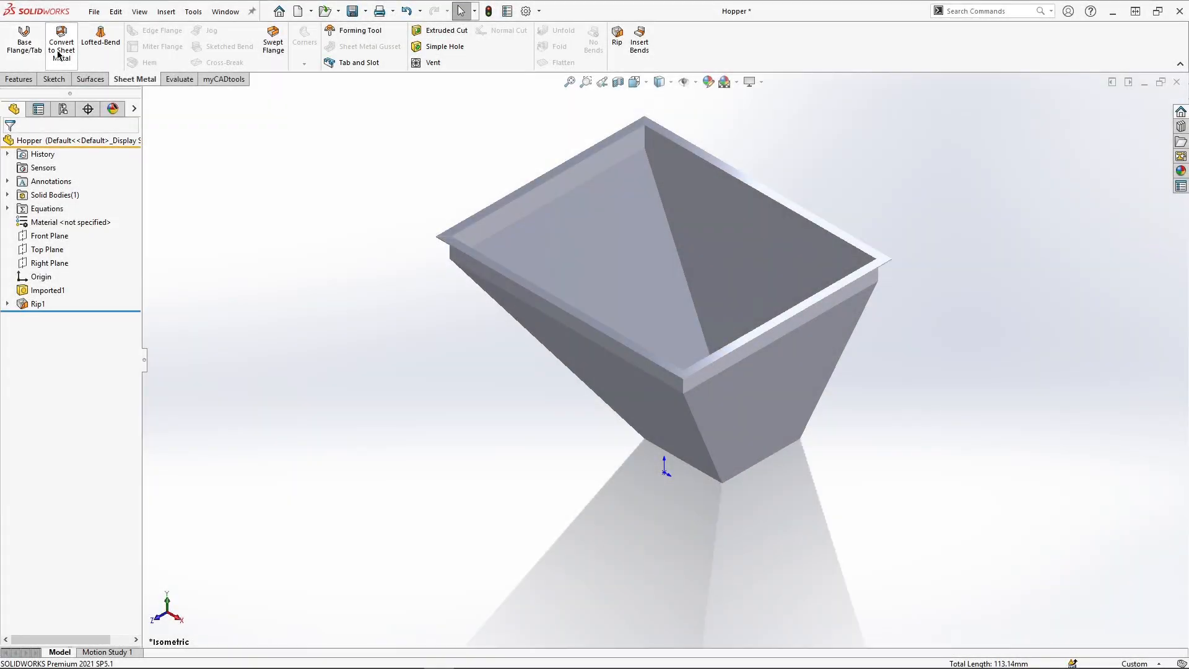
# - Start Convert to Sheet Metal on the hopper and set the default corner gap to 0.1 mm
pyautogui.click(61, 46)
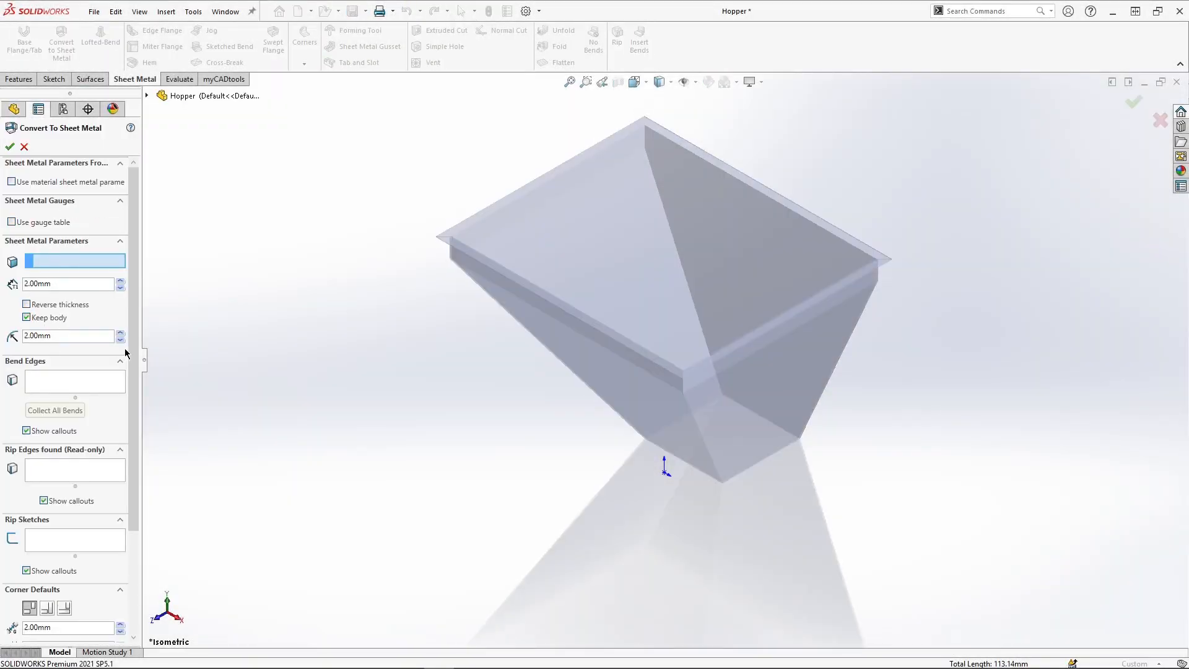
pyautogui.scroll(-4, 125, 421)
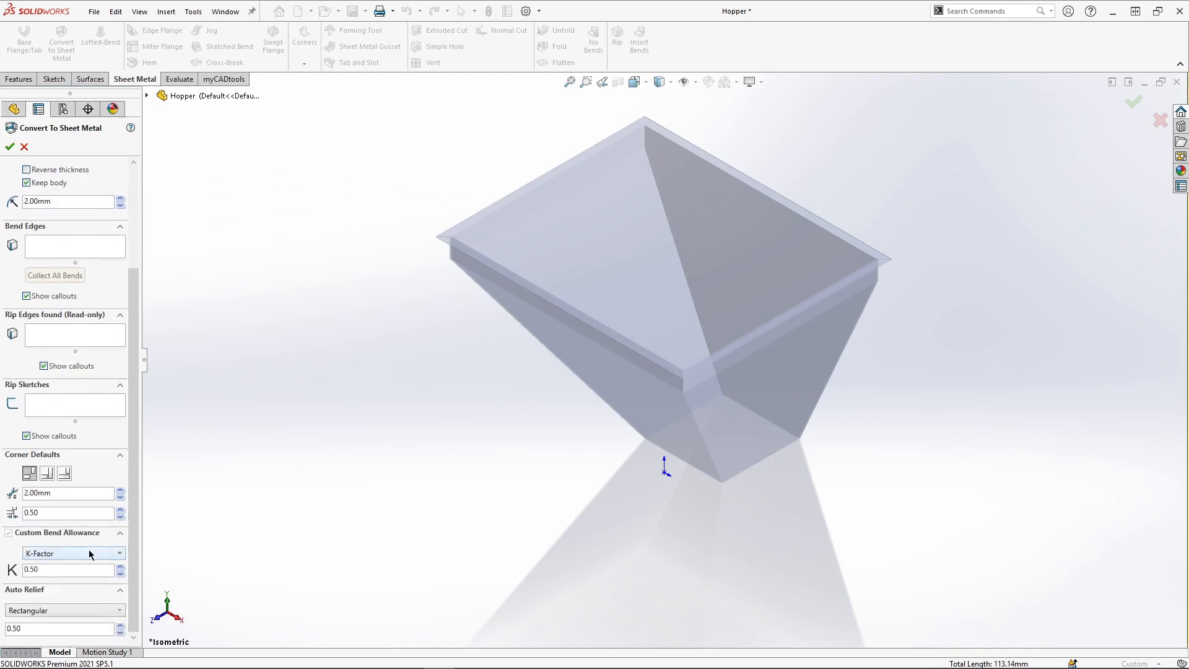
pyautogui.click(90, 554)
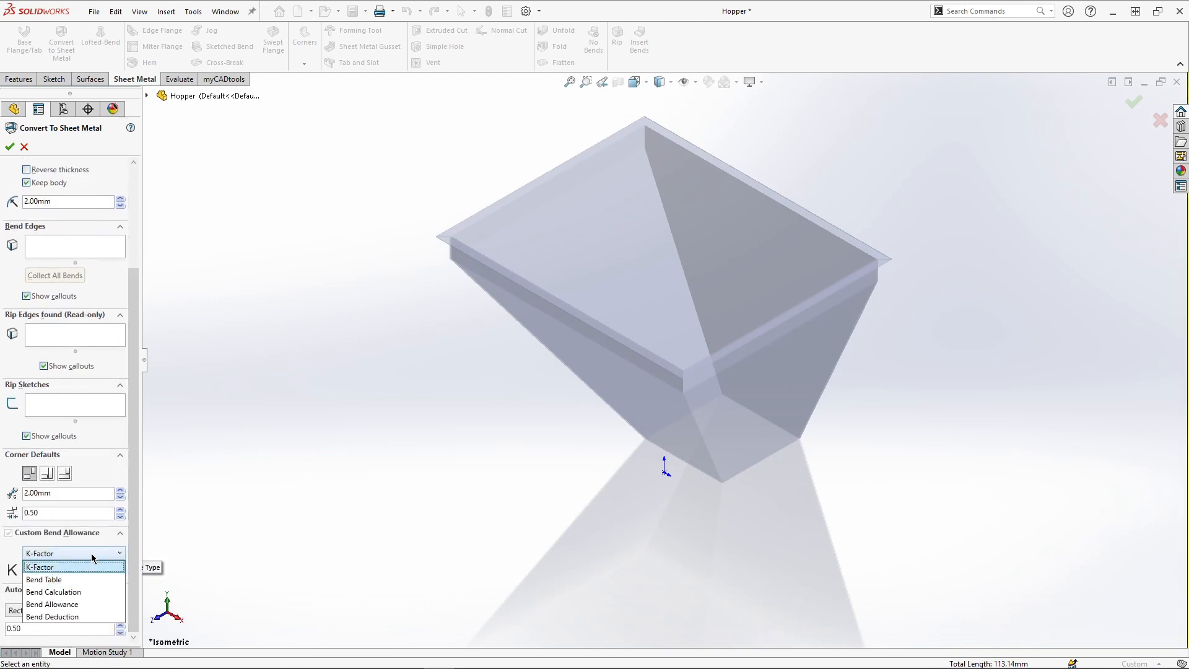
pyautogui.click(91, 553)
pyautogui.moveTo(60, 492); pyautogui.dragTo(22, 496)
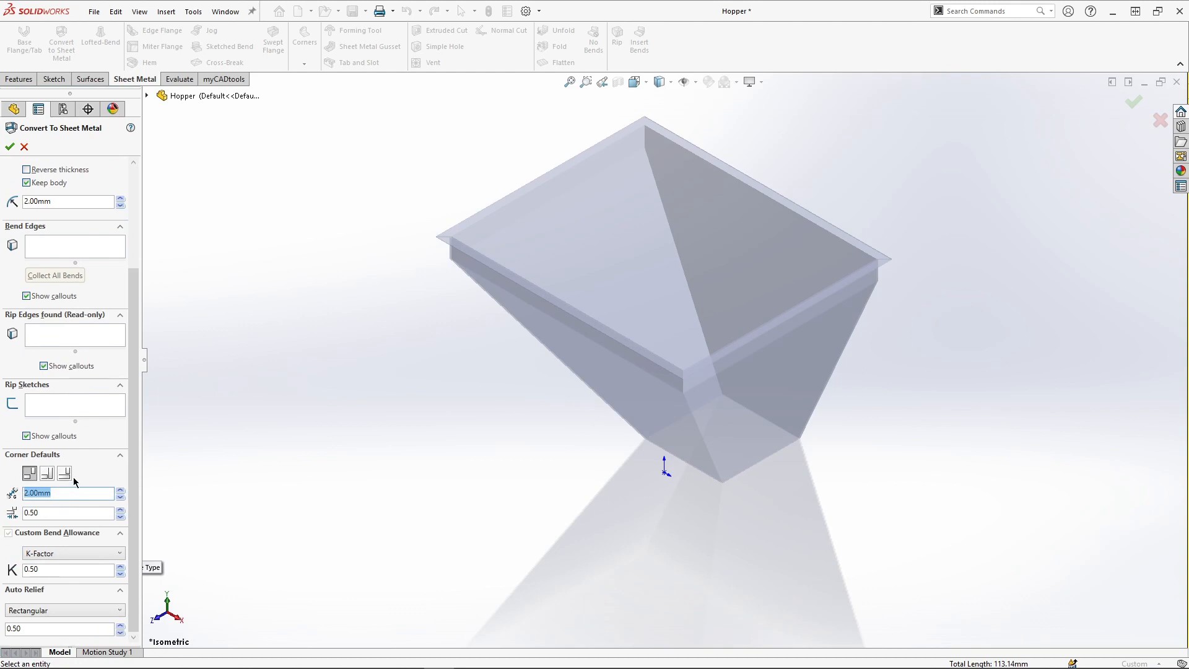
pyautogui.write('0.1')
pyautogui.moveTo(140, 432); pyautogui.dragTo(141, 270)
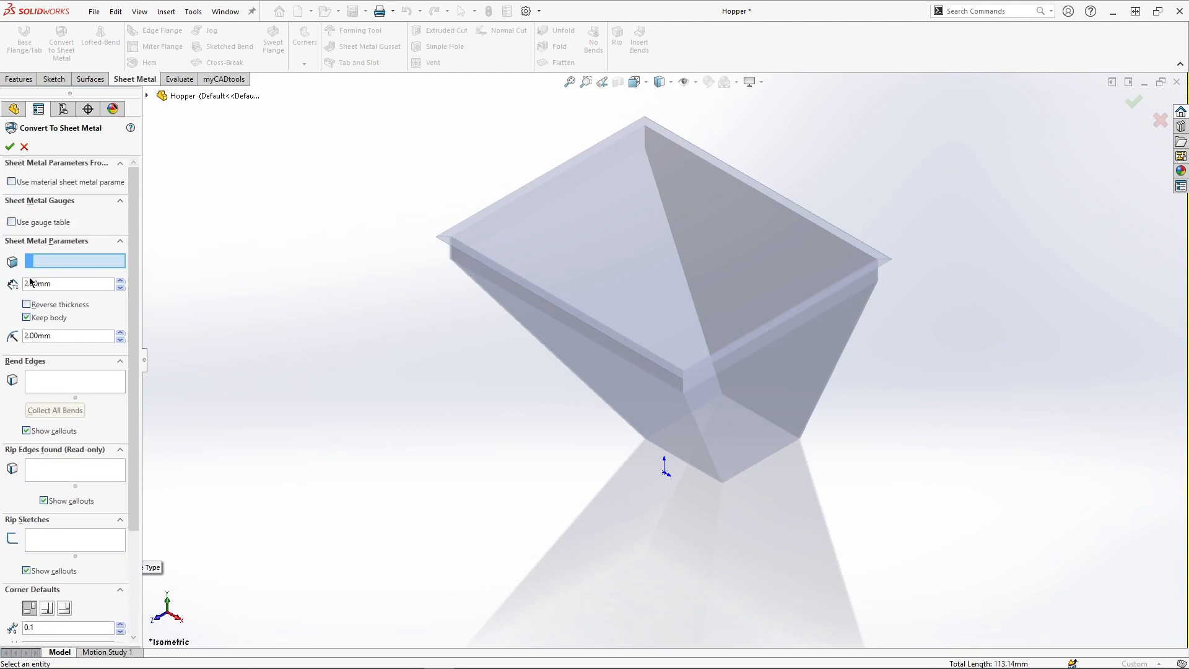
# - Convert the hopper's left side to sheet metal, using its top lip as the fixed face and the two edges below as bends
pyautogui.click(46, 266)
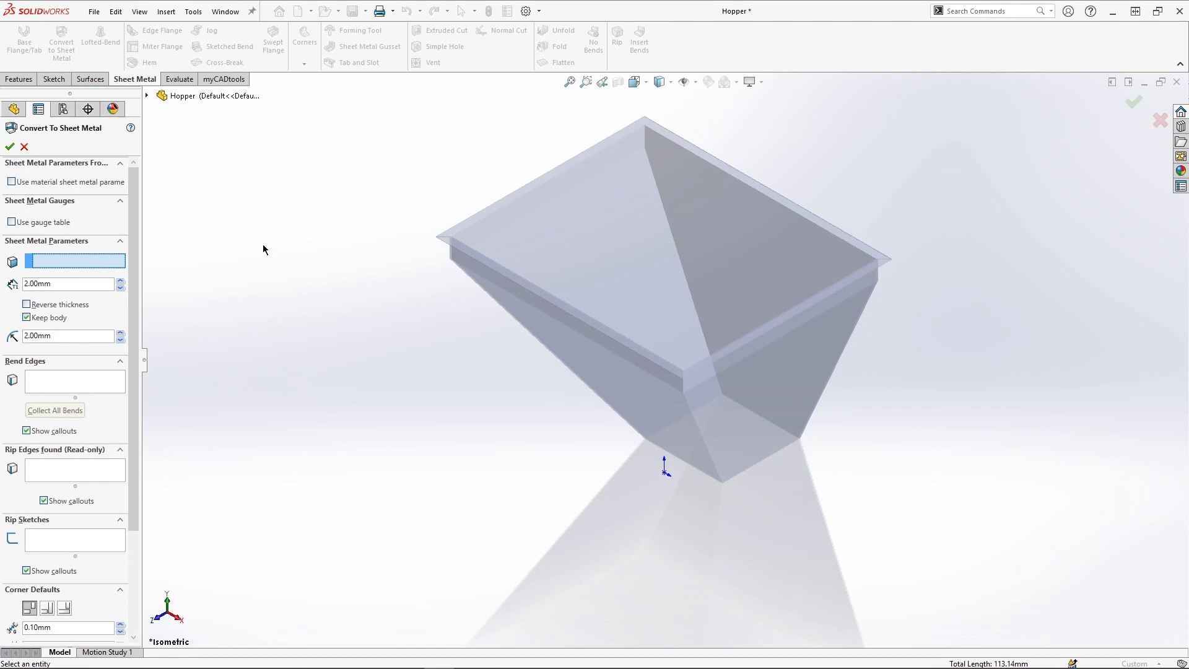
pyautogui.click(467, 225)
pyautogui.click(468, 225)
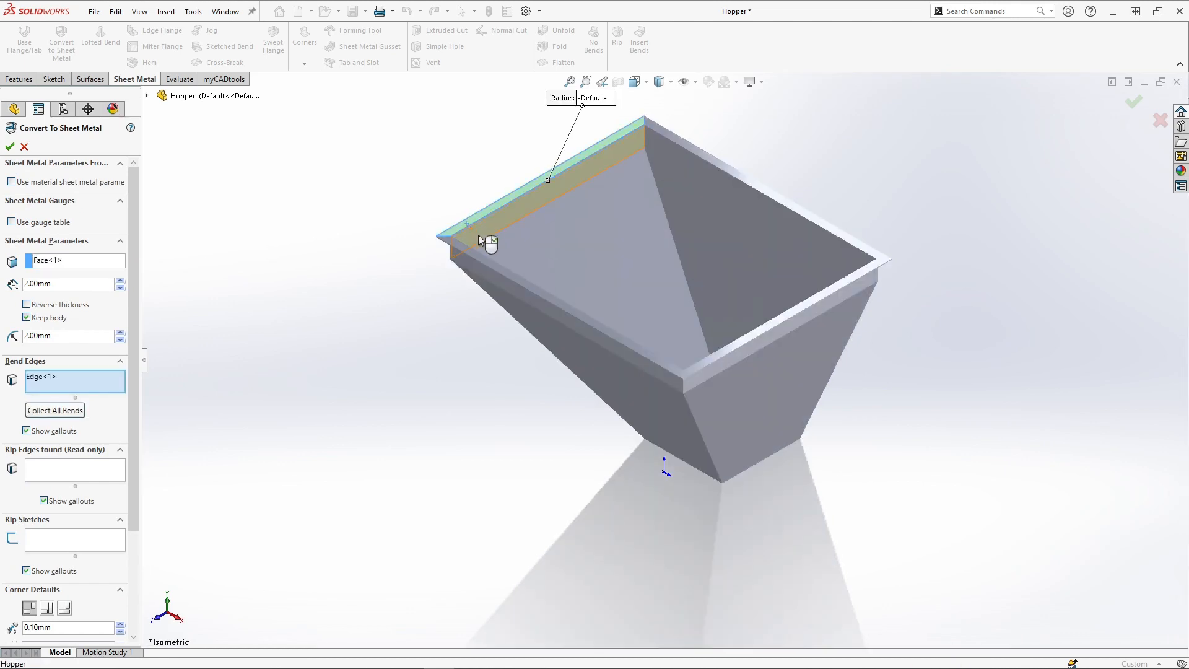
pyautogui.click(484, 244)
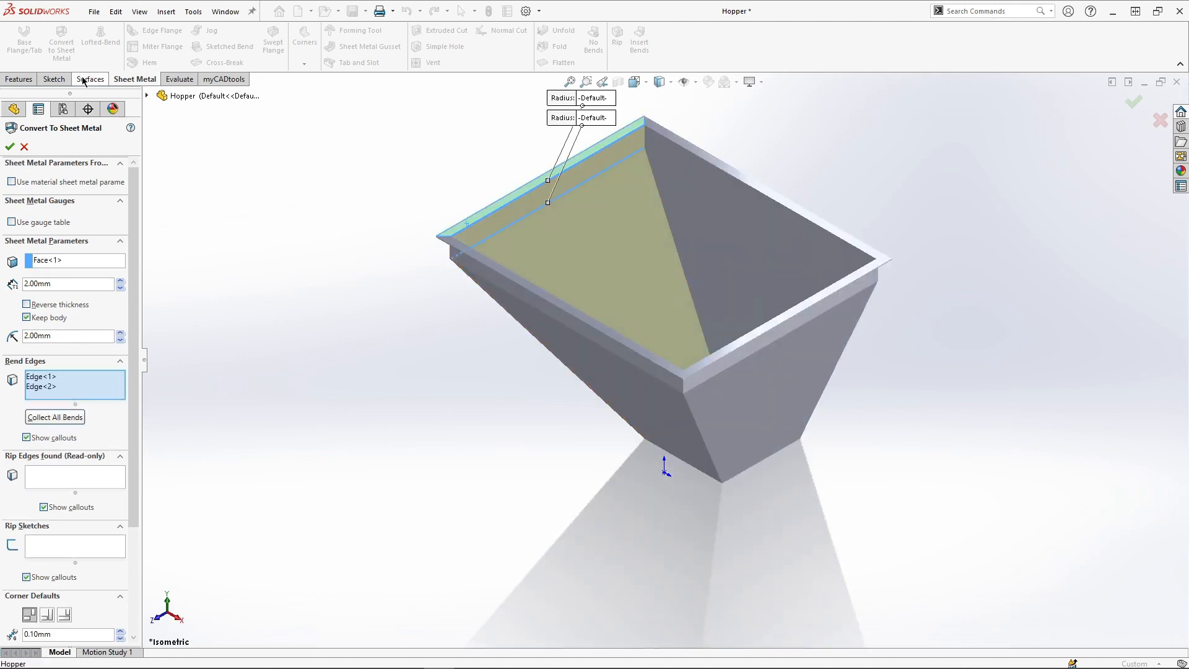
pyautogui.click(9, 149)
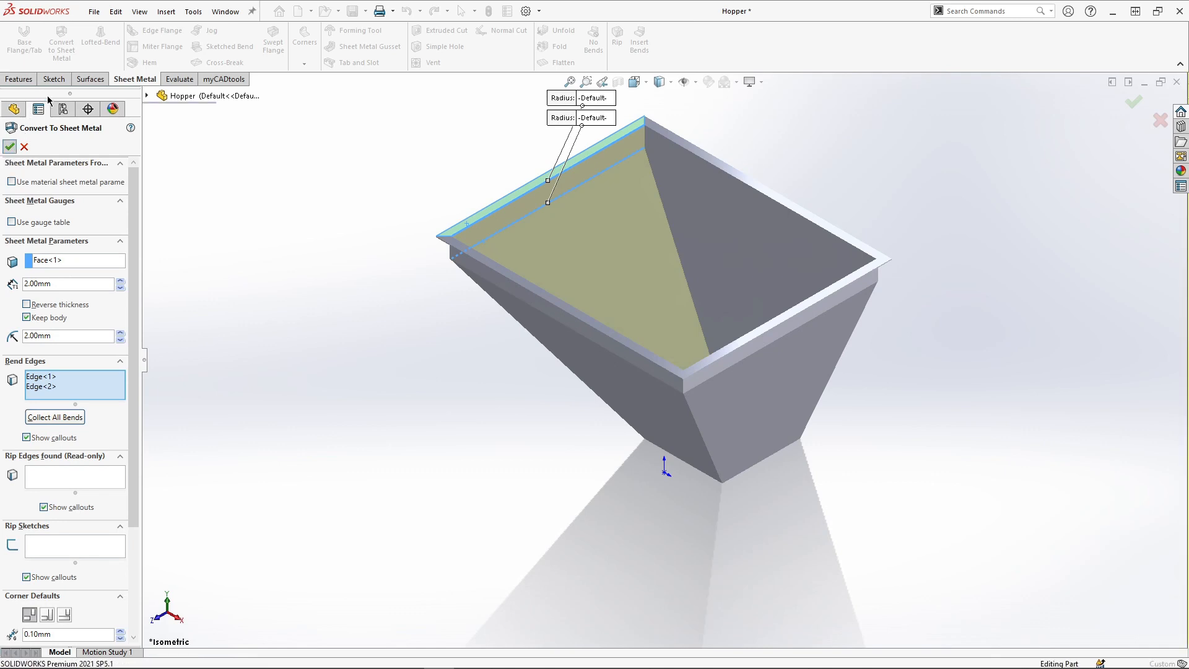
# - Convert the hopper's back-right side to sheet metal, with its top lip as the fixed face and the lip's inner edge as a bend
pyautogui.click(61, 44)
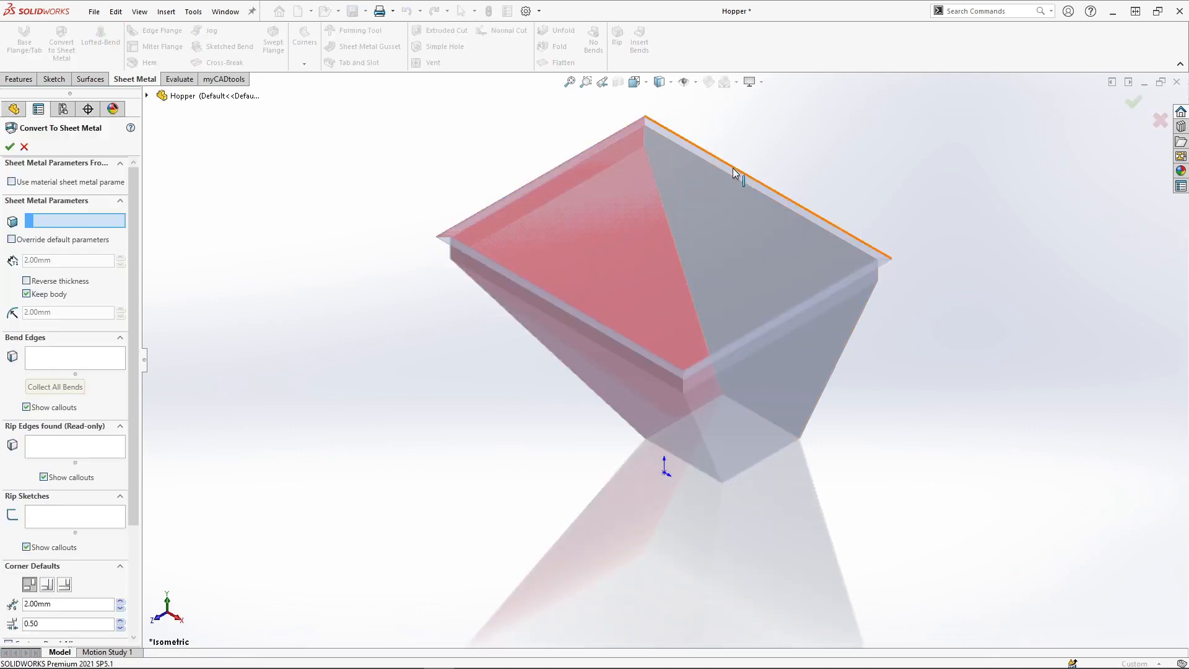
pyautogui.click(734, 172)
pyautogui.click(732, 179)
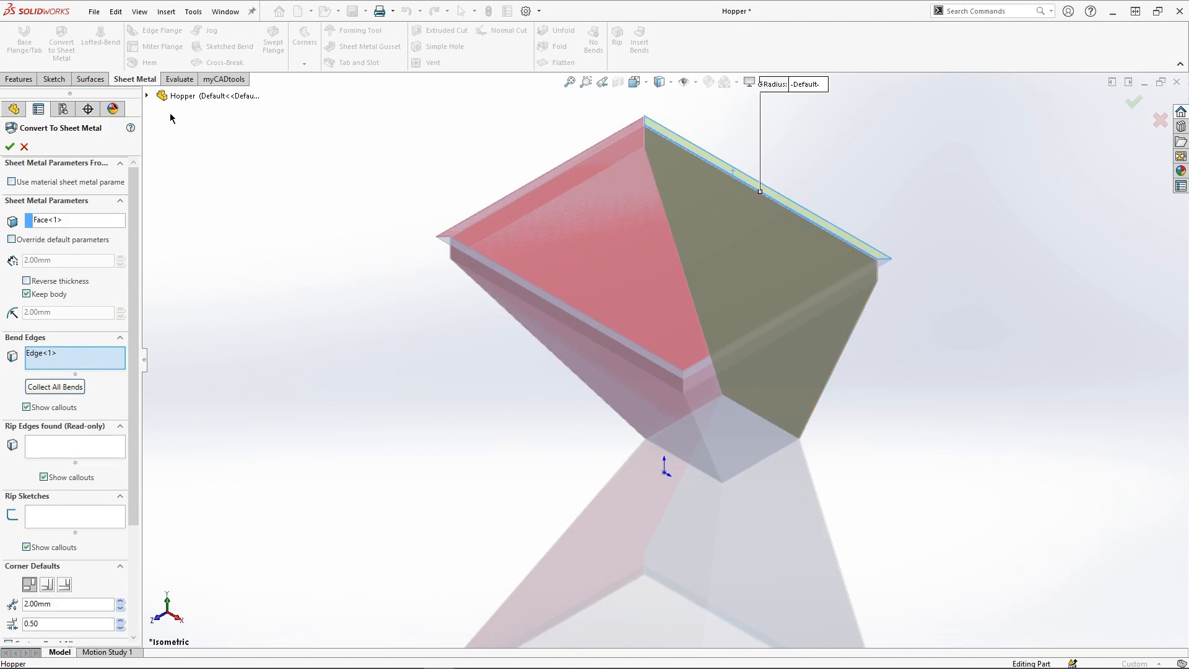
pyautogui.click(10, 147)
# - Convert a third hopper side to sheet metal from the rotated view, fixing its top lip and bending at the two edges below
pyautogui.click(601, 146)
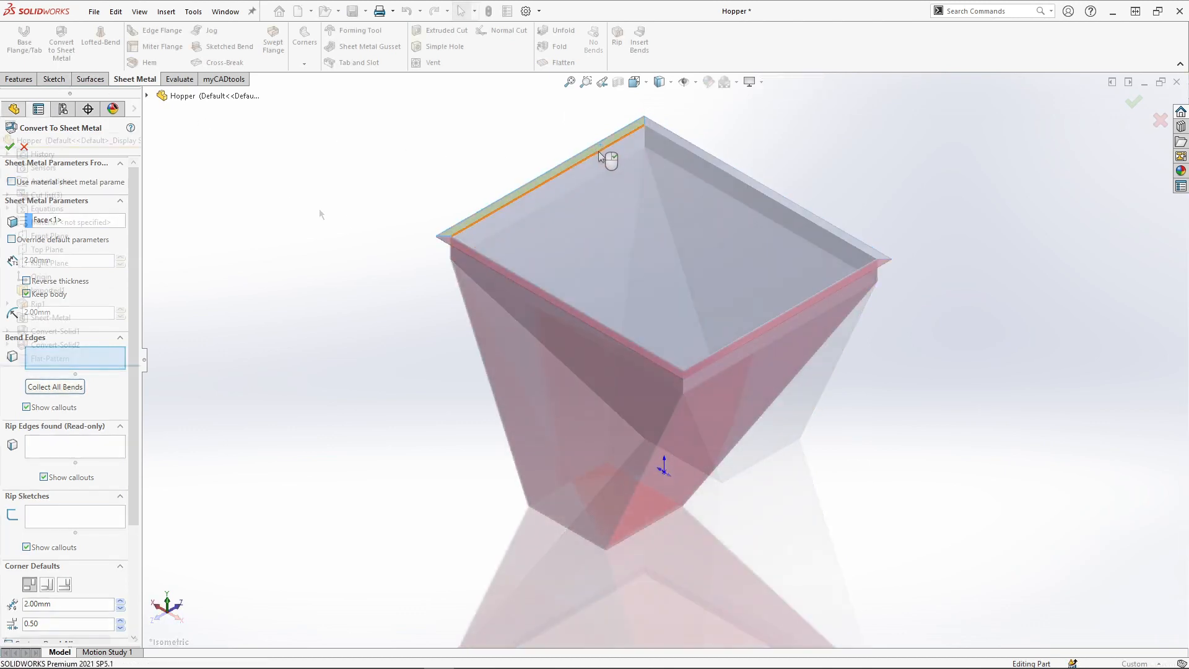
pyautogui.click(597, 151)
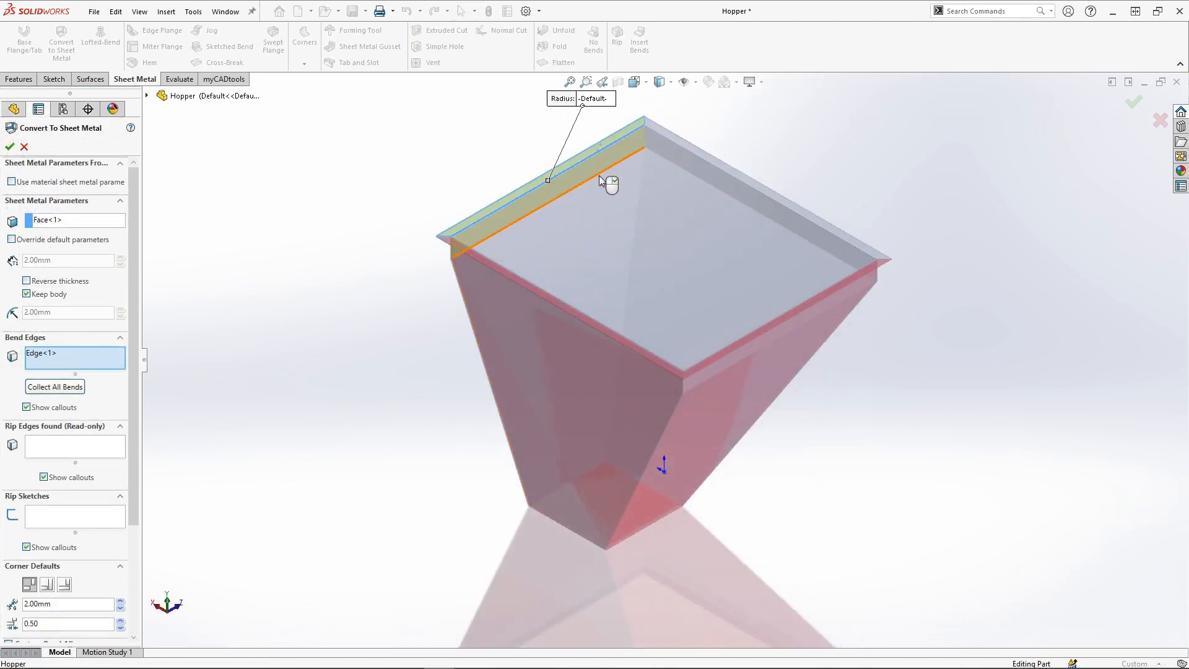
pyautogui.click(595, 161)
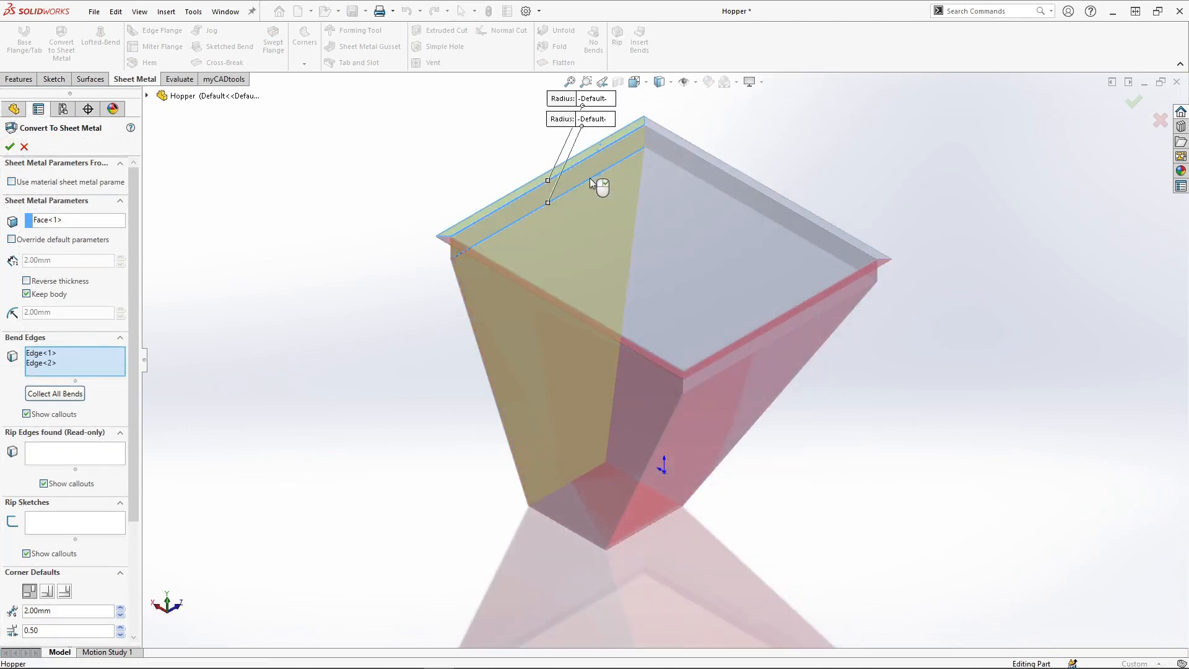
pyautogui.click(10, 147)
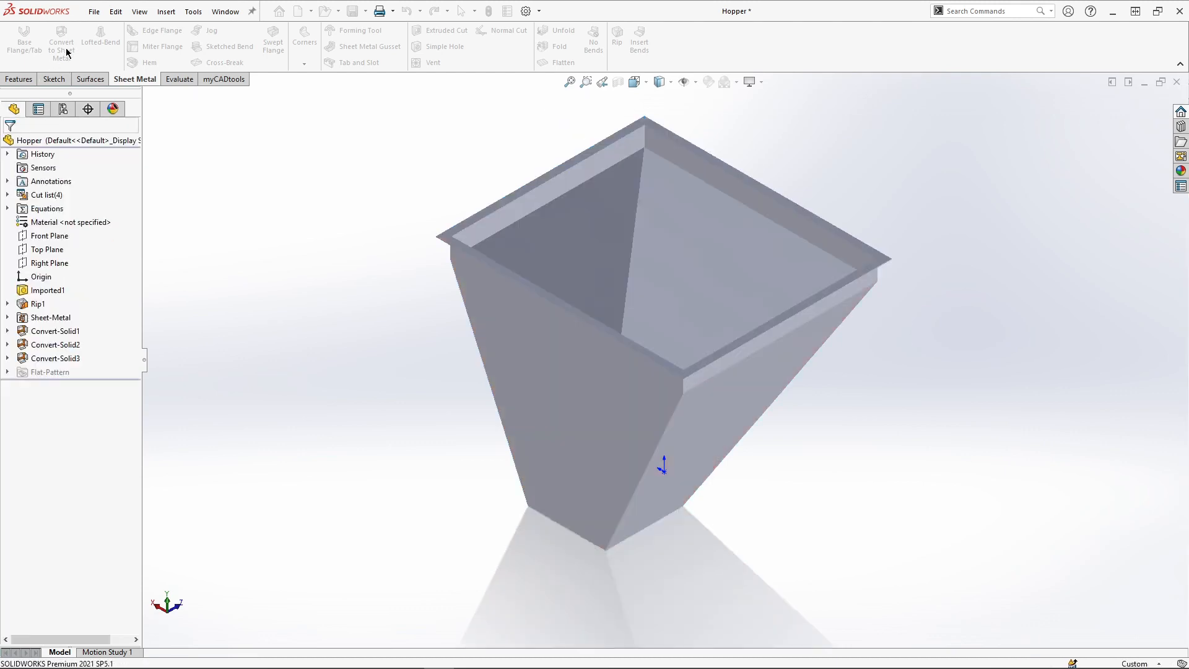
# - Convert the hopper's remaining back-right side to sheet metal, fixing its top lip, bending at the two edges below and clearing Keep body
pyautogui.click(61, 43)
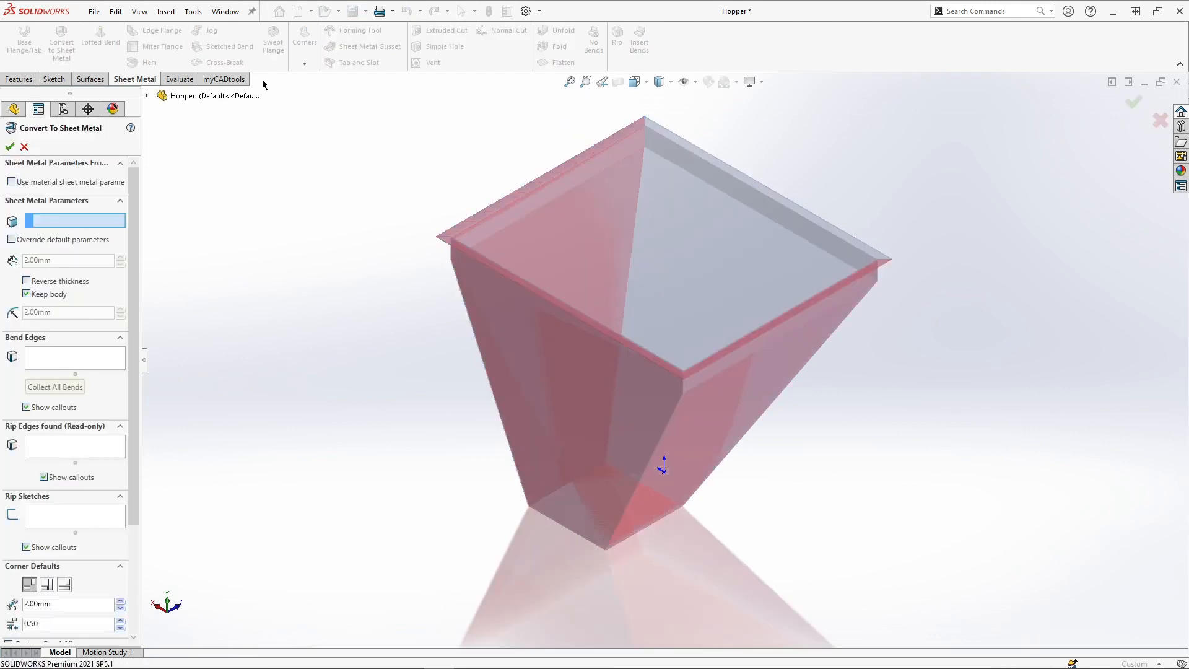
pyautogui.click(712, 161)
pyautogui.click(706, 187)
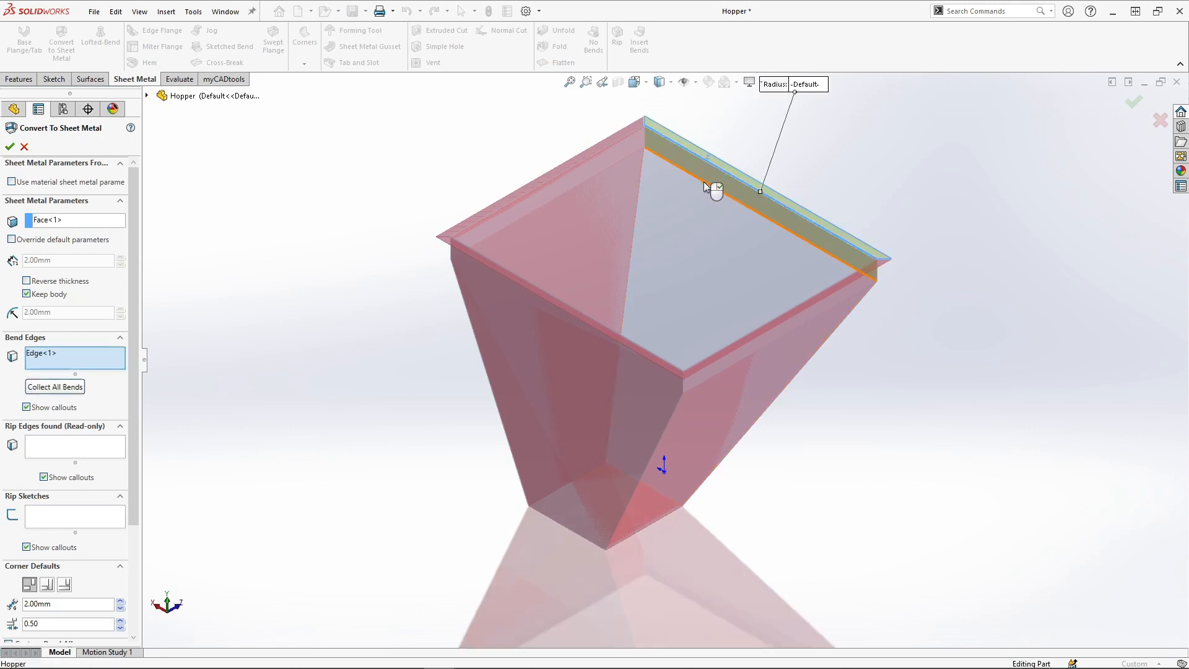
pyautogui.click(708, 189)
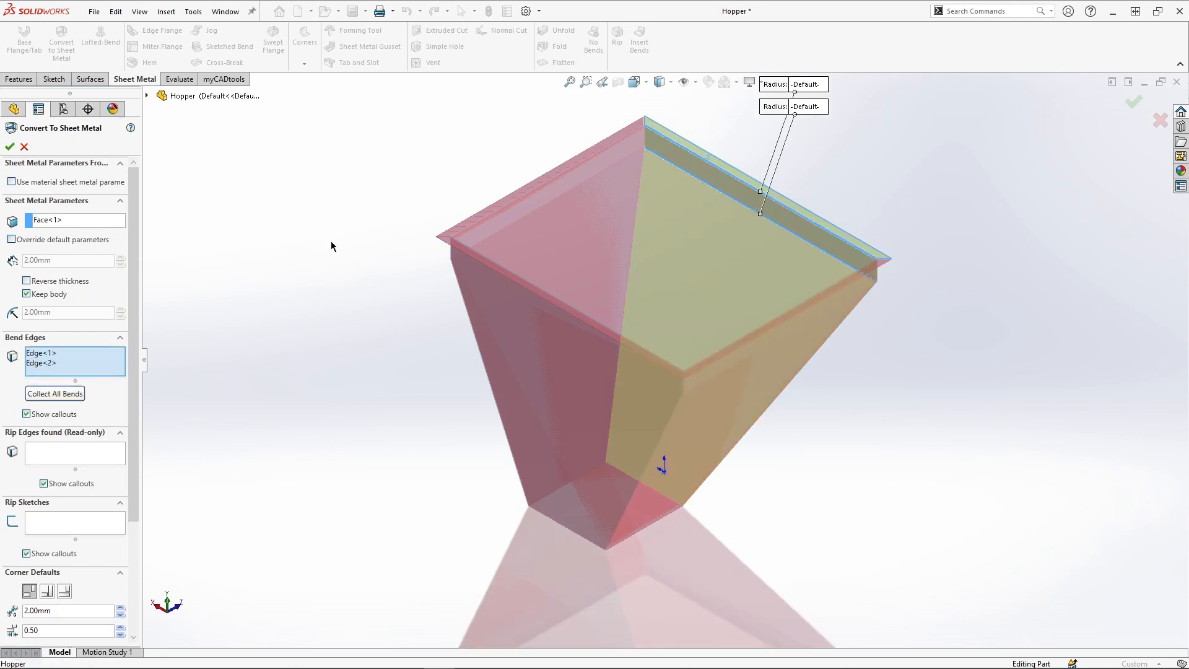
pyautogui.click(27, 294)
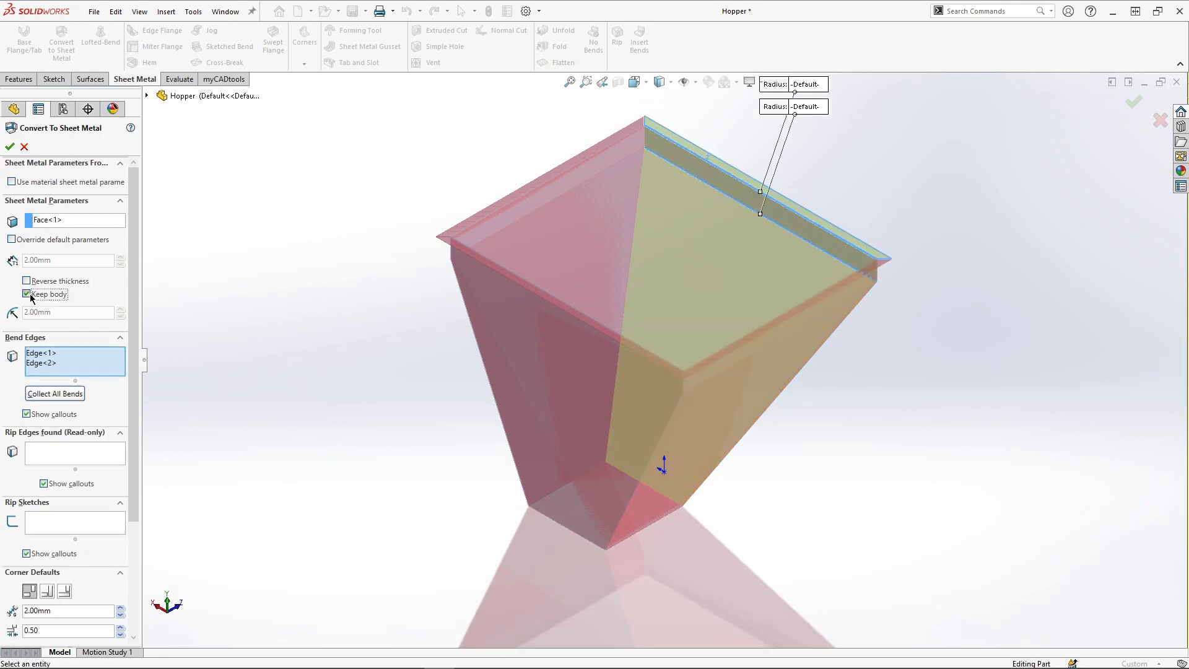
pyautogui.click(9, 147)
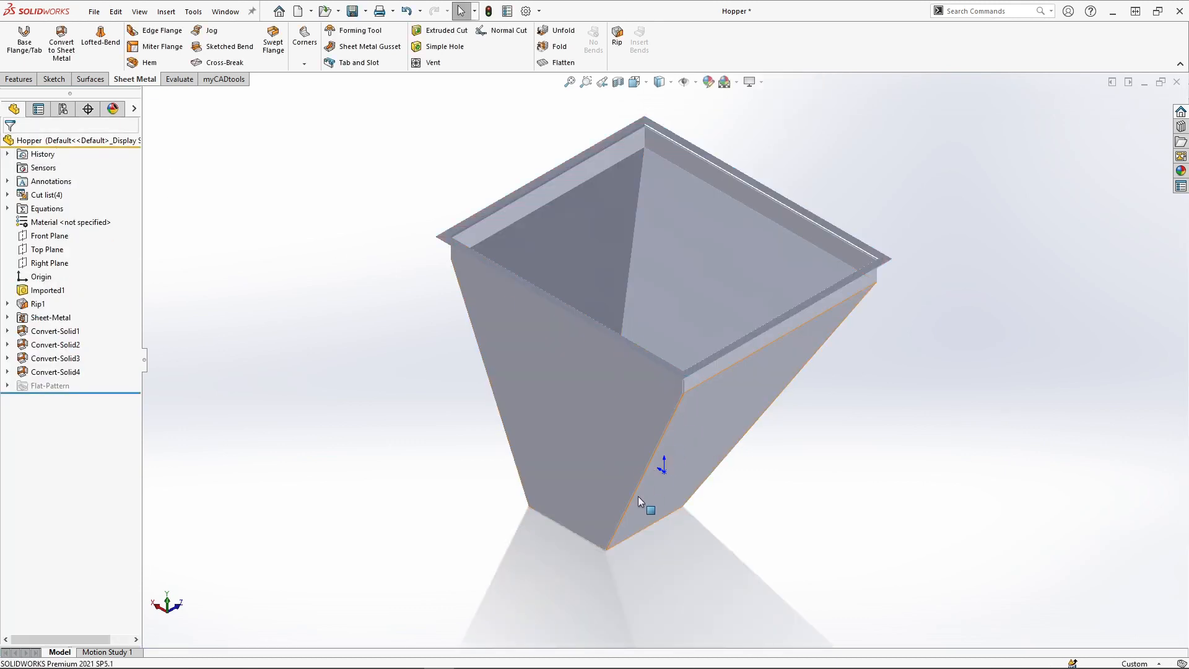
# - Display the hopper shaded with edges and look closely at the gaps between its converted sides
pyautogui.click(671, 81)
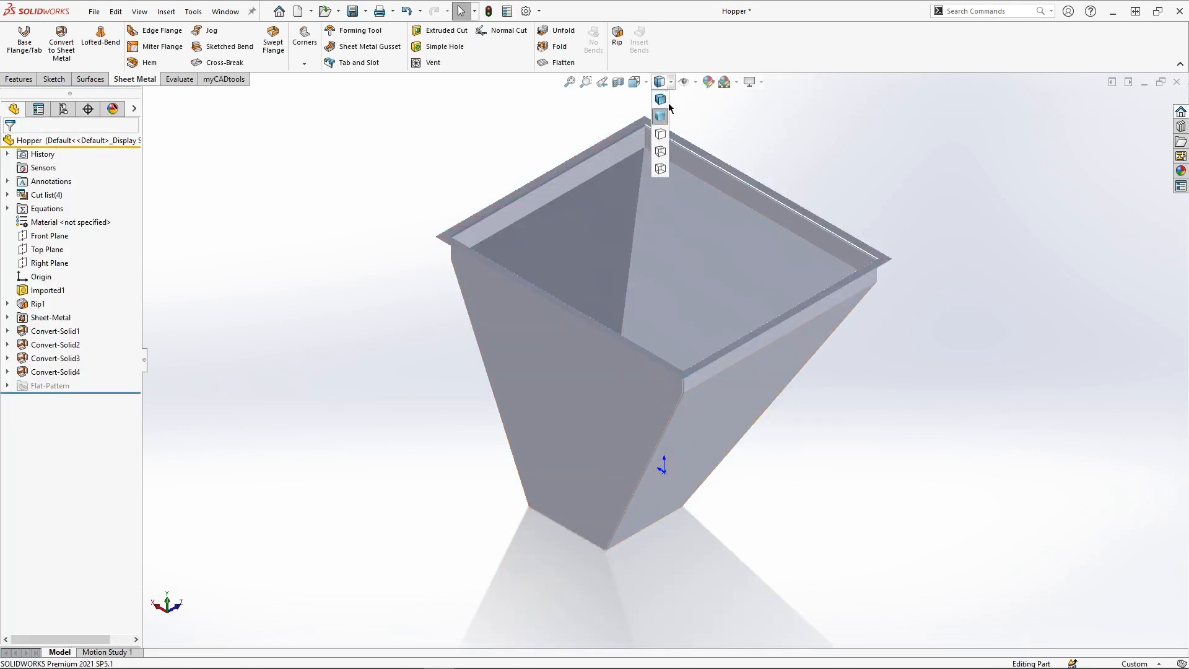
pyautogui.click(660, 101)
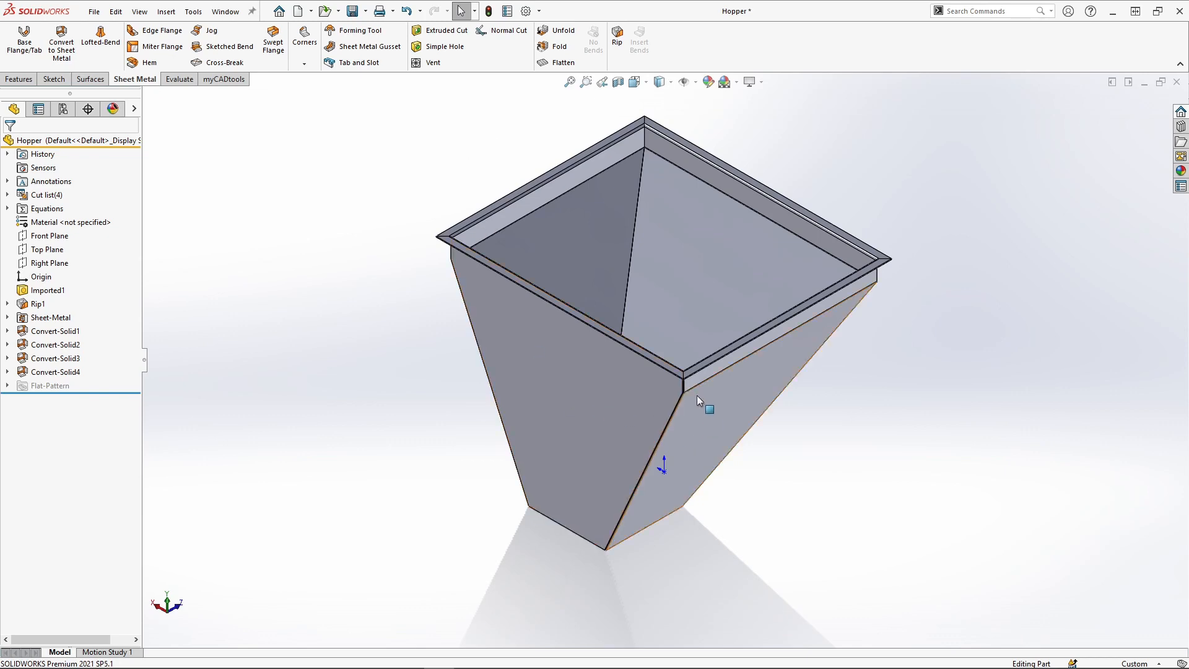
pyautogui.scroll(-6, 682, 394)
pyautogui.scroll(-3, 680, 395)
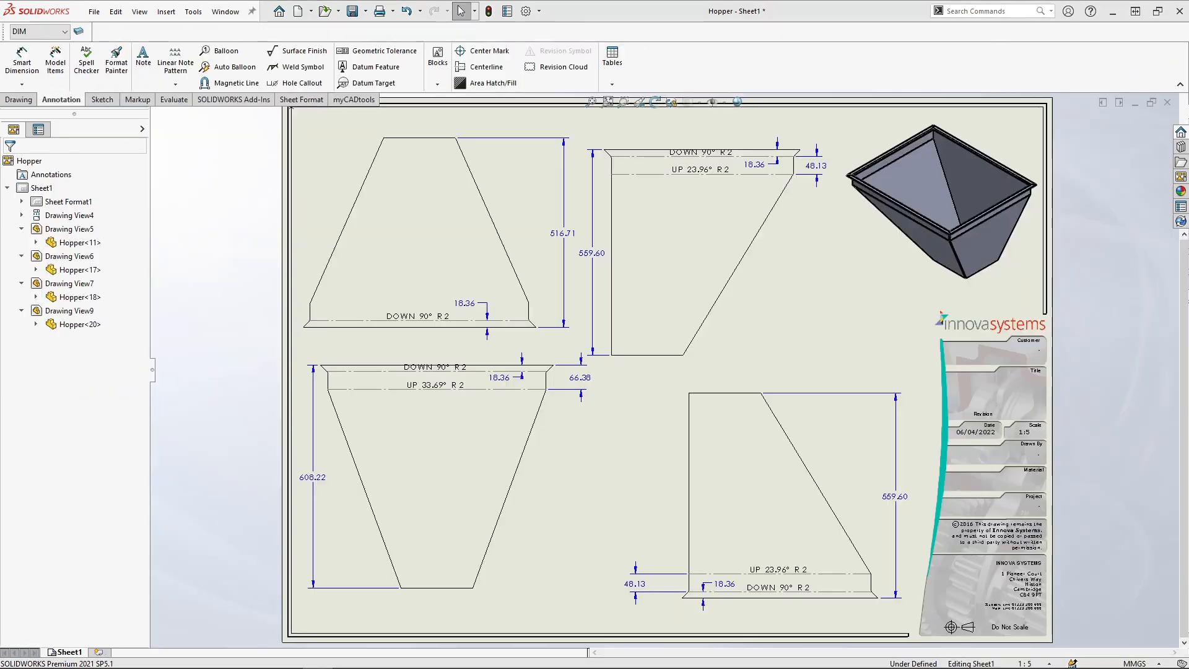
# - Switch from the flat pattern drawing to the Hopper part and roll the feature history back to just after Imported1
pyautogui.click(224, 12)
pyautogui.click(254, 167)
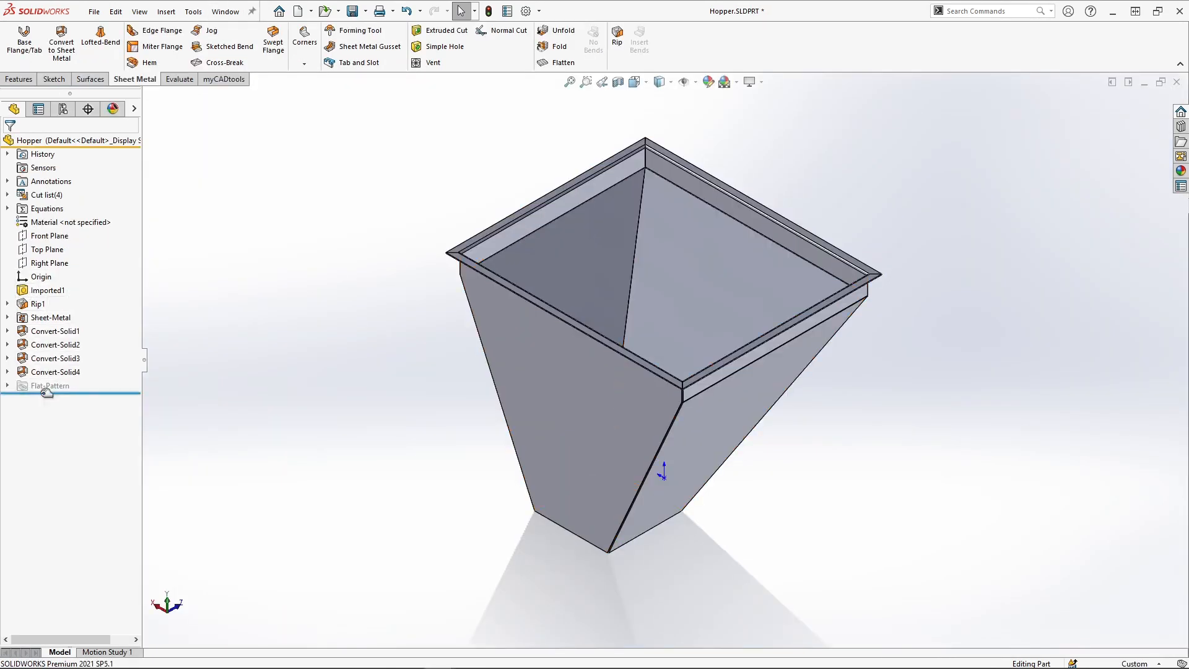
pyautogui.moveTo(46, 392); pyautogui.dragTo(51, 300)
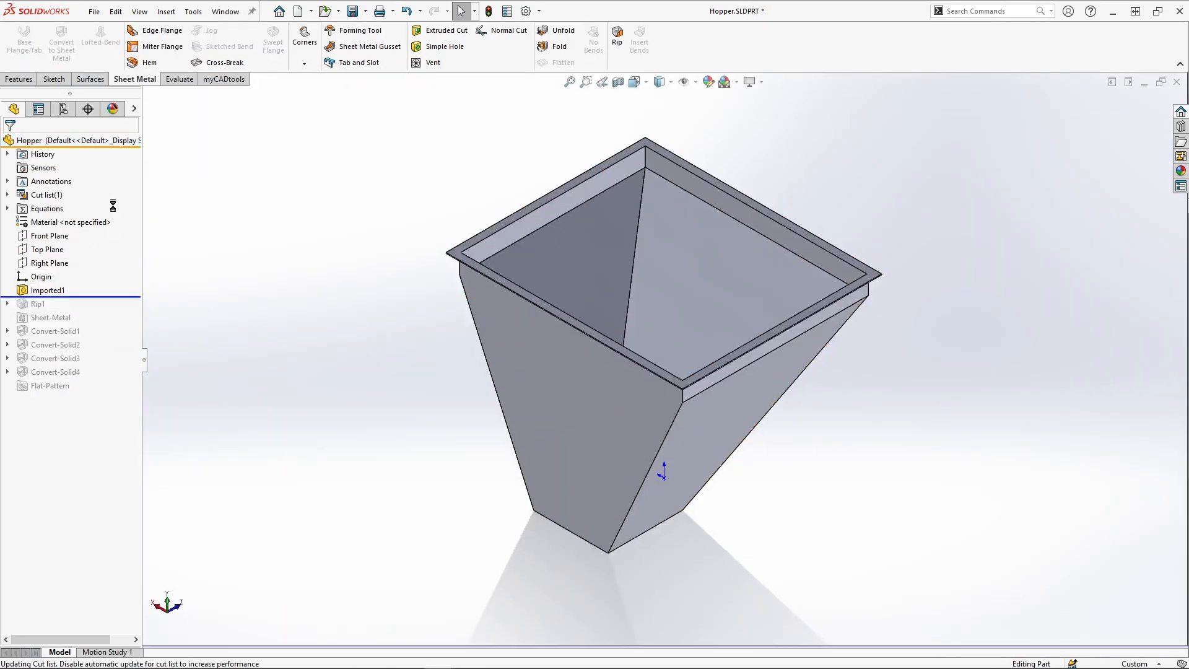
# - Start Move Face in Translate mode and select the lip's underside, its top face and all the thin outer rim faces
pyautogui.click(174, 12)
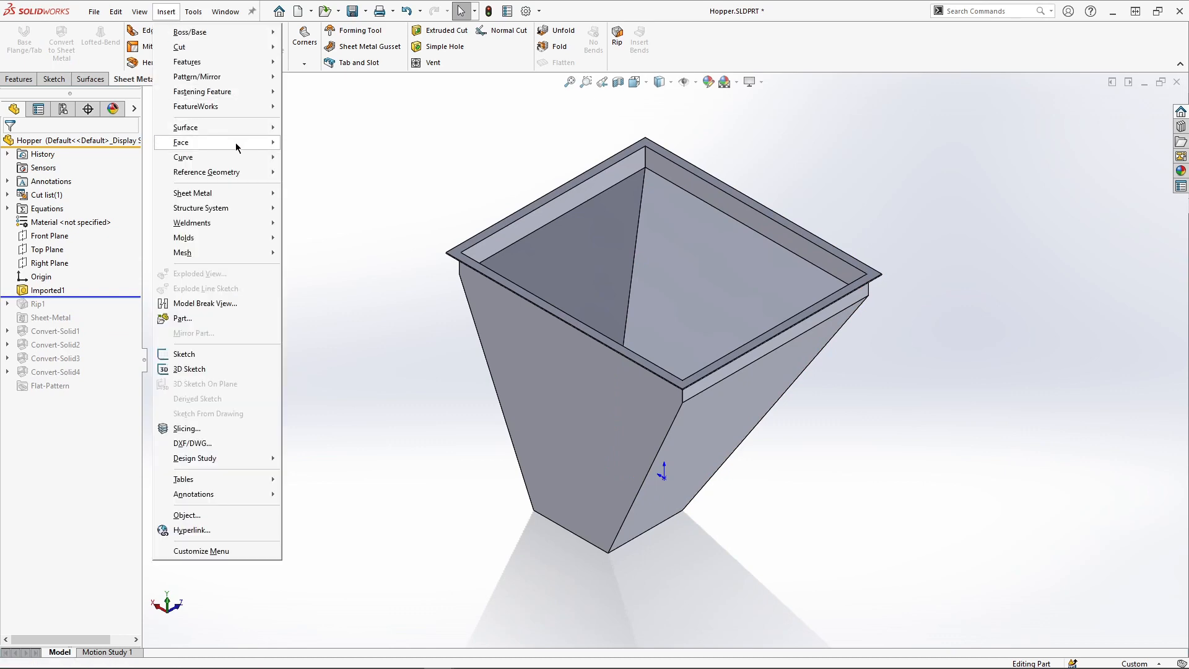
pyautogui.moveTo(264, 144)
pyautogui.click(304, 173)
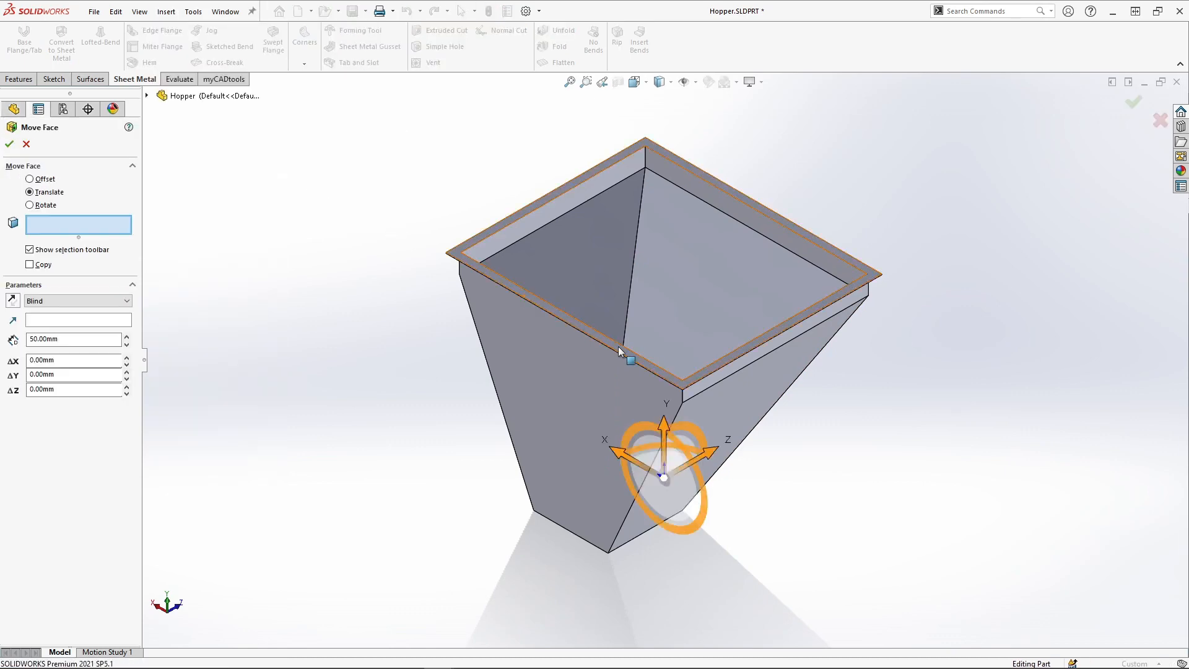
pyautogui.scroll(-5, 681, 389)
pyautogui.scroll(-1, 683, 392)
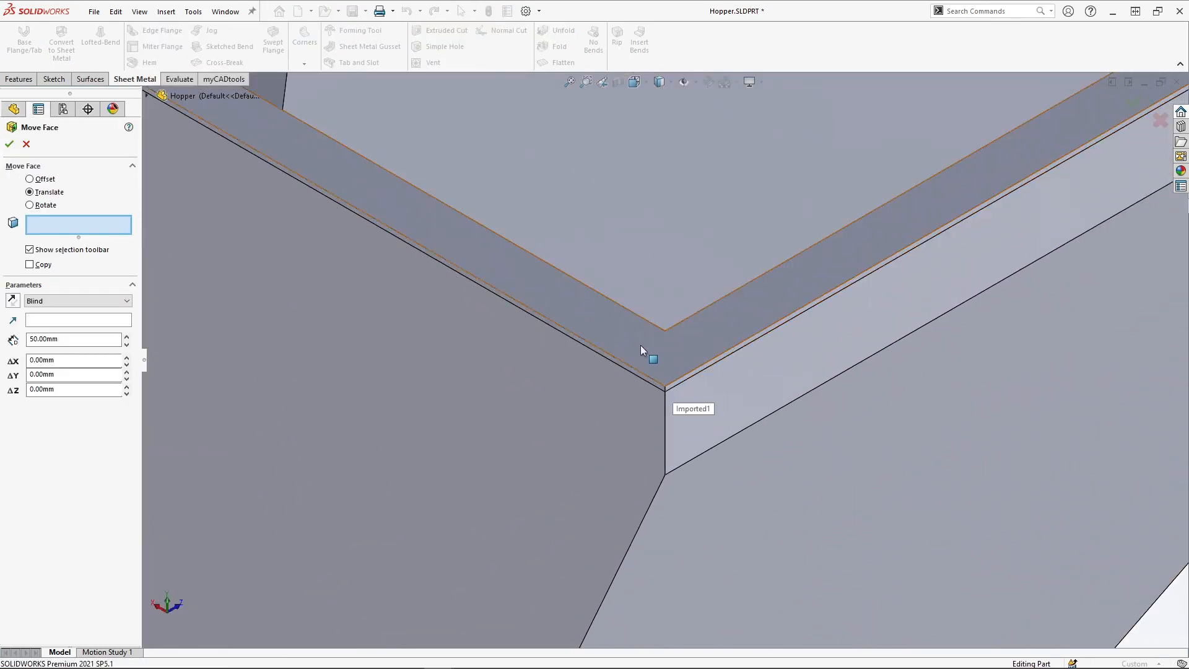
pyautogui.rightClick(642, 347)
pyautogui.click(666, 383)
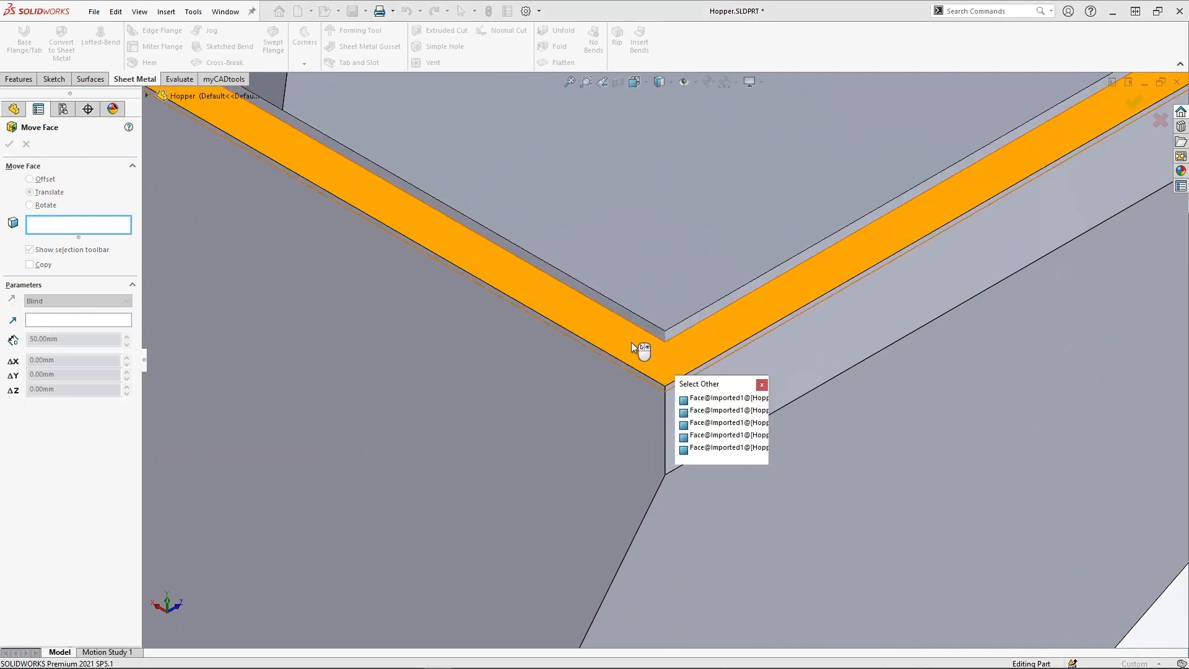
pyautogui.click(631, 342)
pyautogui.click(615, 338)
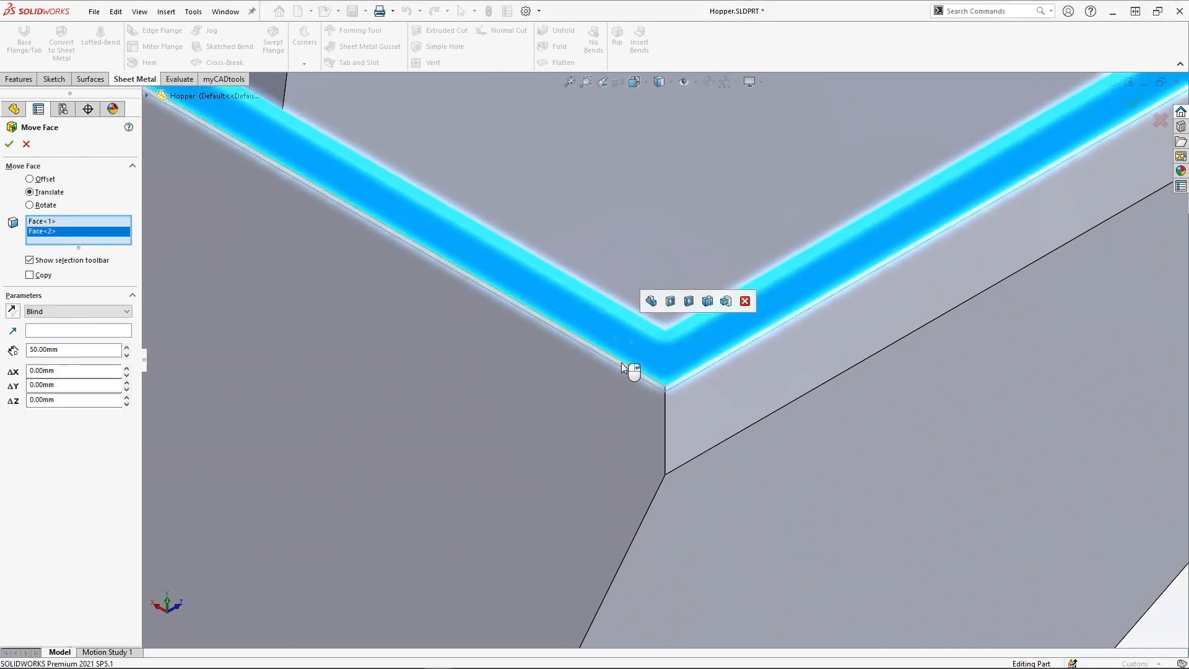
pyautogui.click(625, 362)
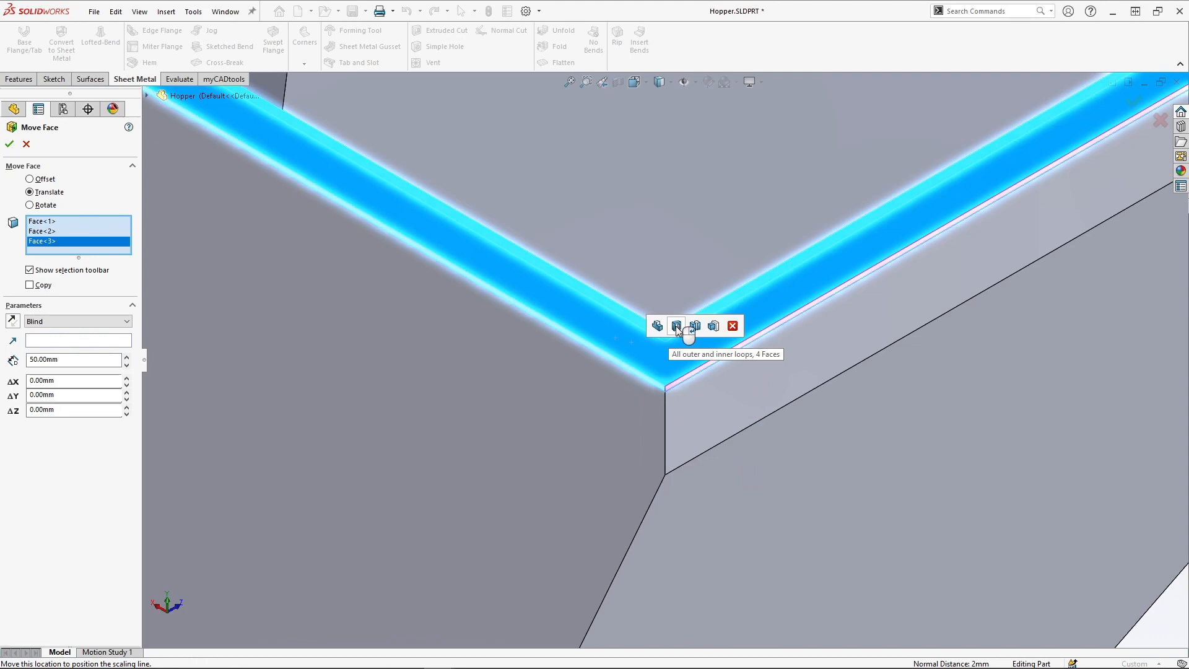
pyautogui.click(675, 326)
pyautogui.press('f')
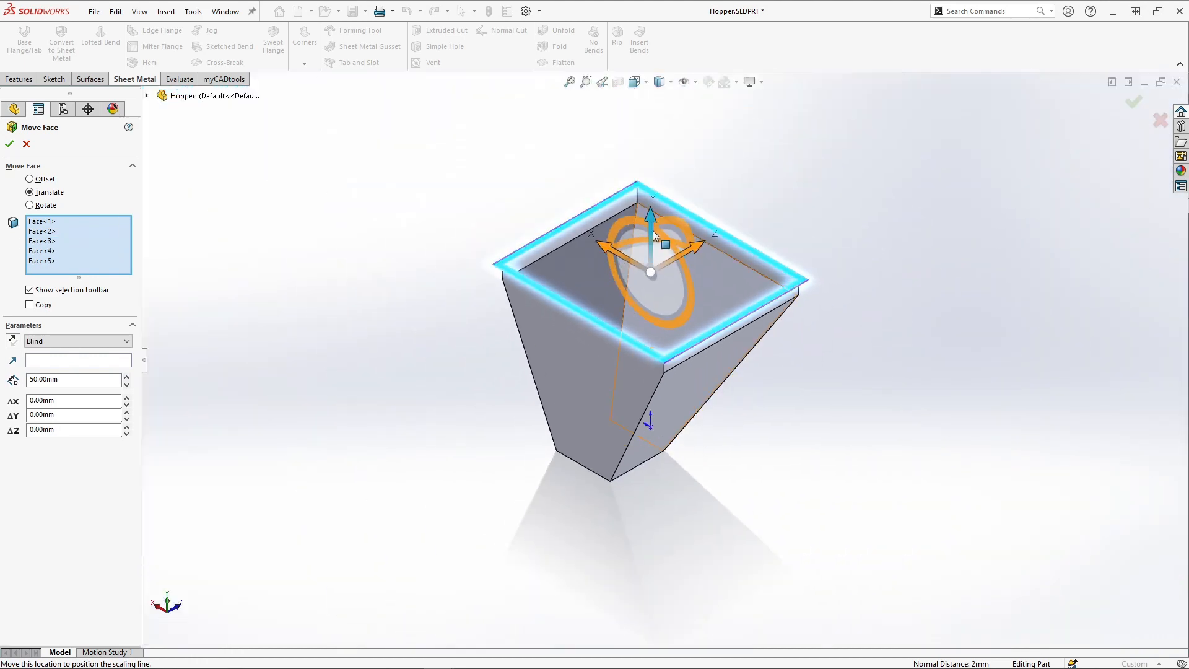
# - Translate the selected lip faces 50 mm upward along Y and roll the feature history forward to the end
pyautogui.moveTo(652, 228); pyautogui.dragTo(652, 220)
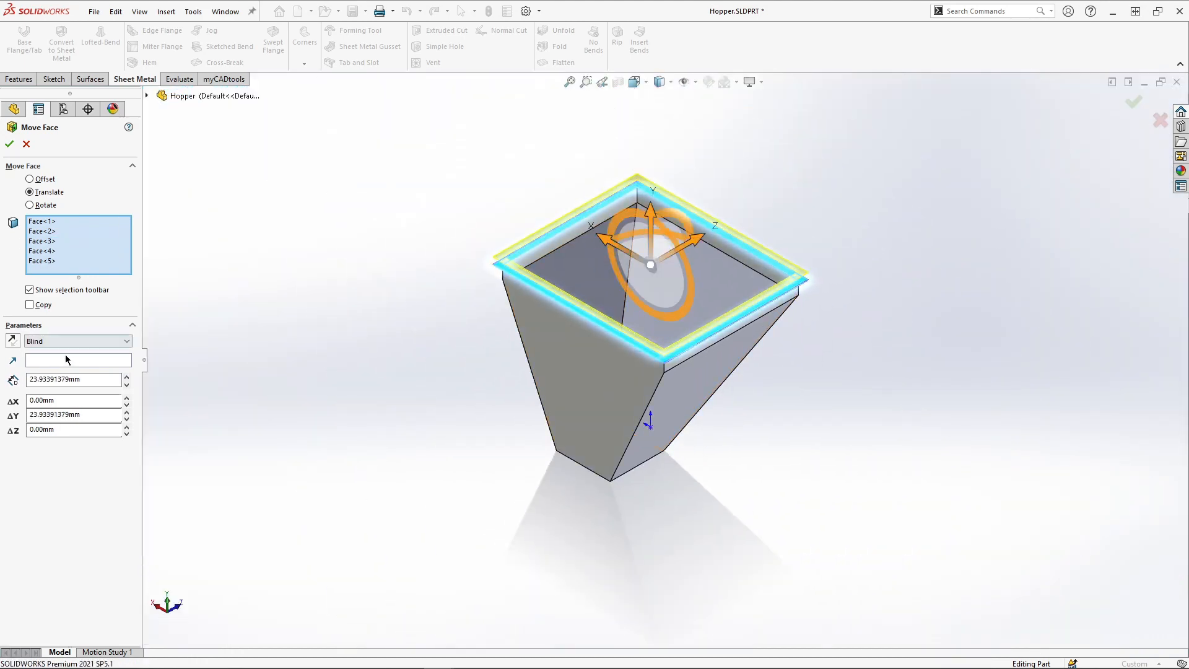
pyautogui.moveTo(83, 379); pyautogui.dragTo(1, 384)
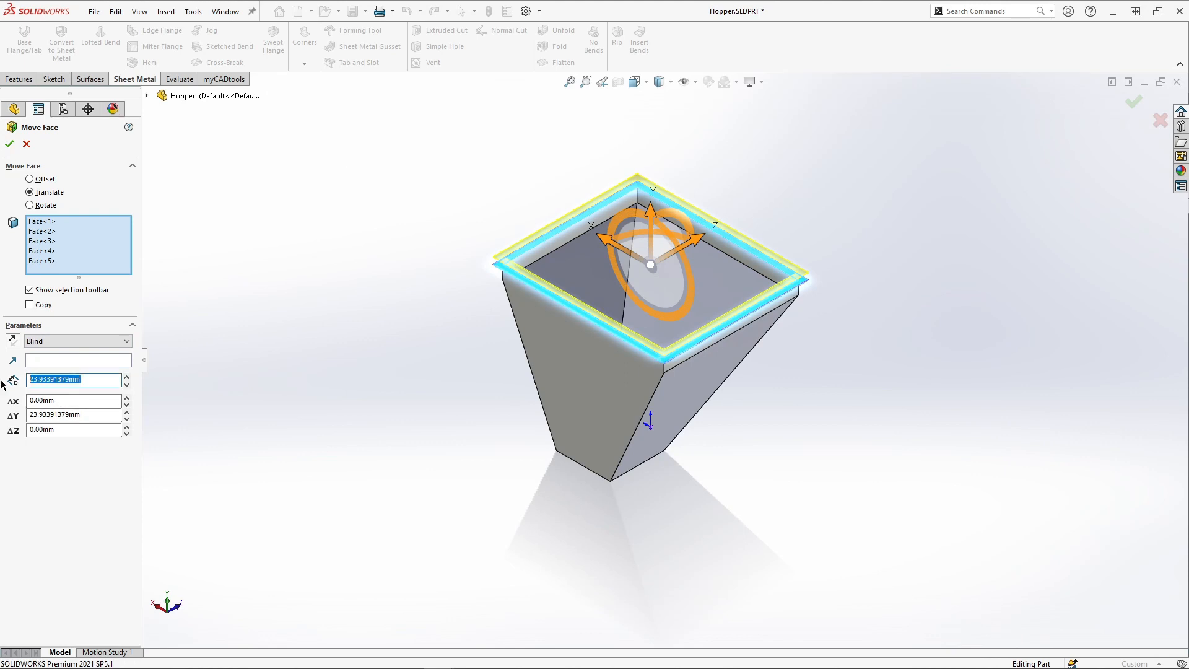
pyautogui.write('50')
pyautogui.press('Return')
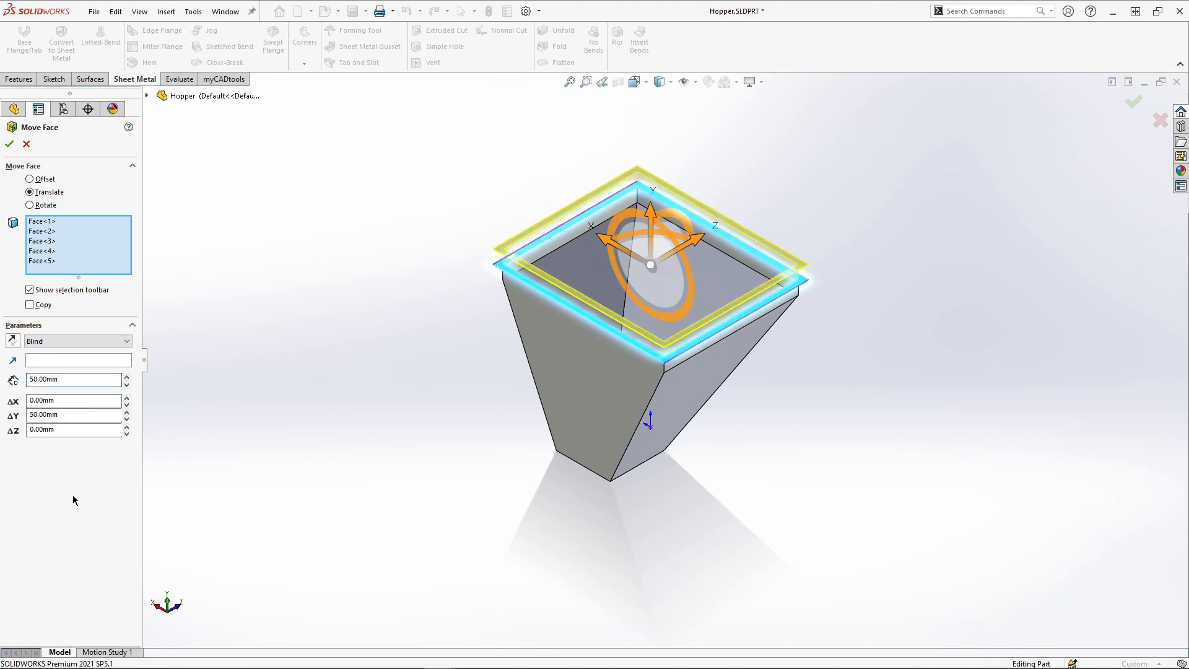
pyautogui.click(10, 145)
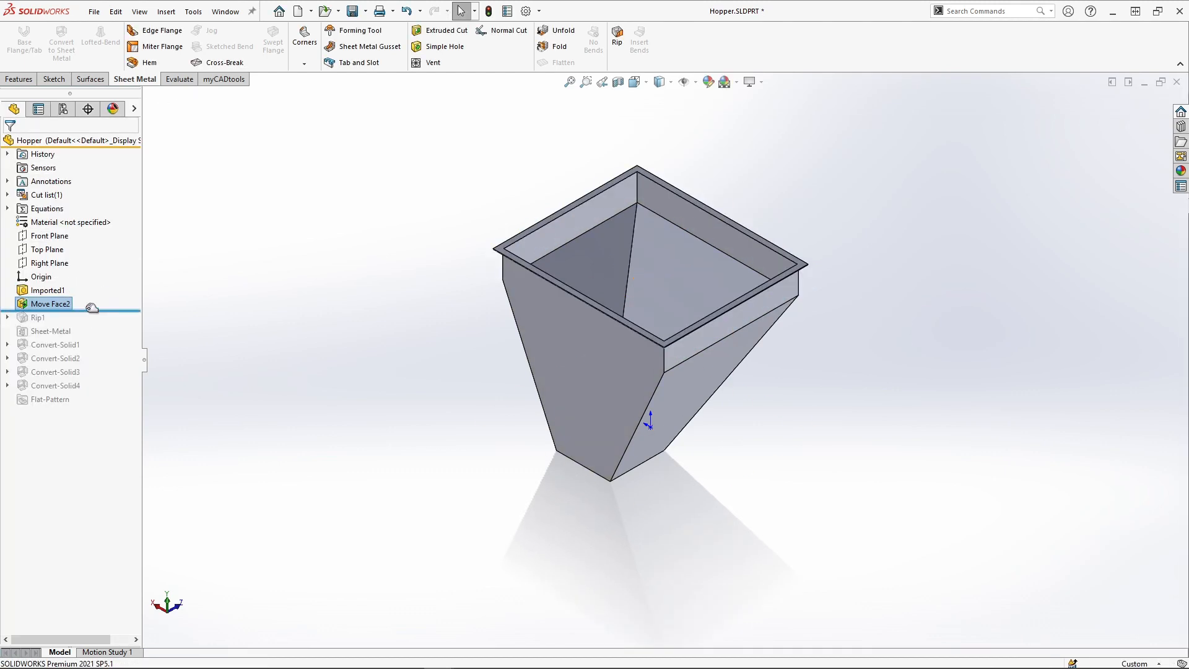
pyautogui.moveTo(91, 309); pyautogui.dragTo(78, 412)
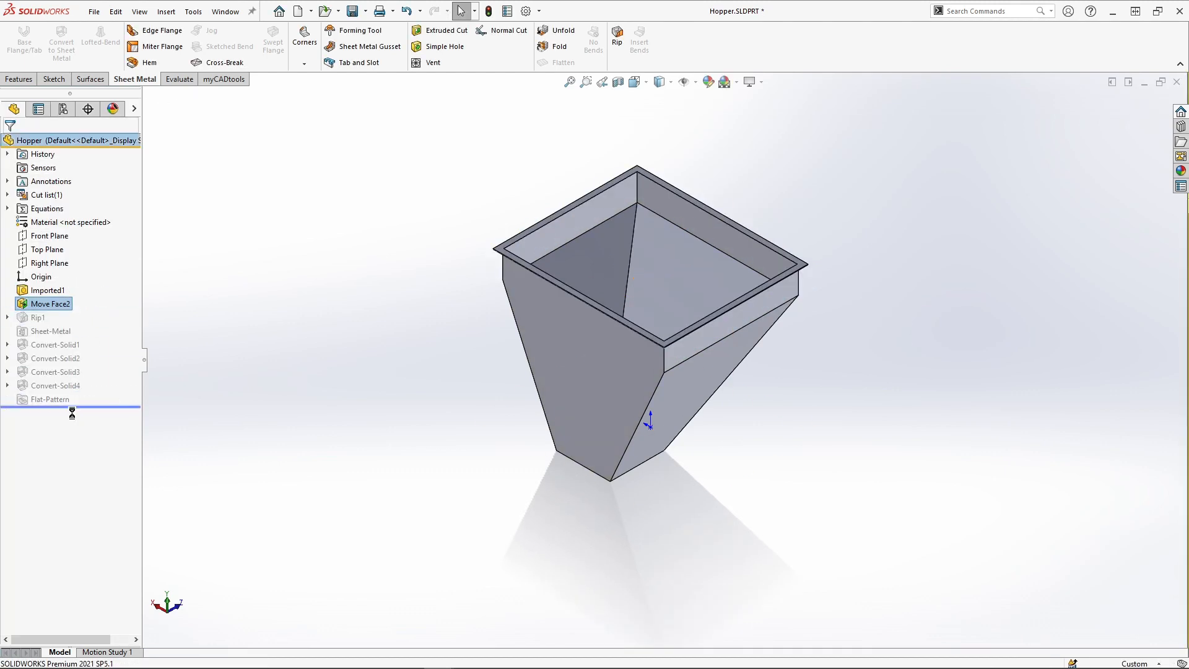